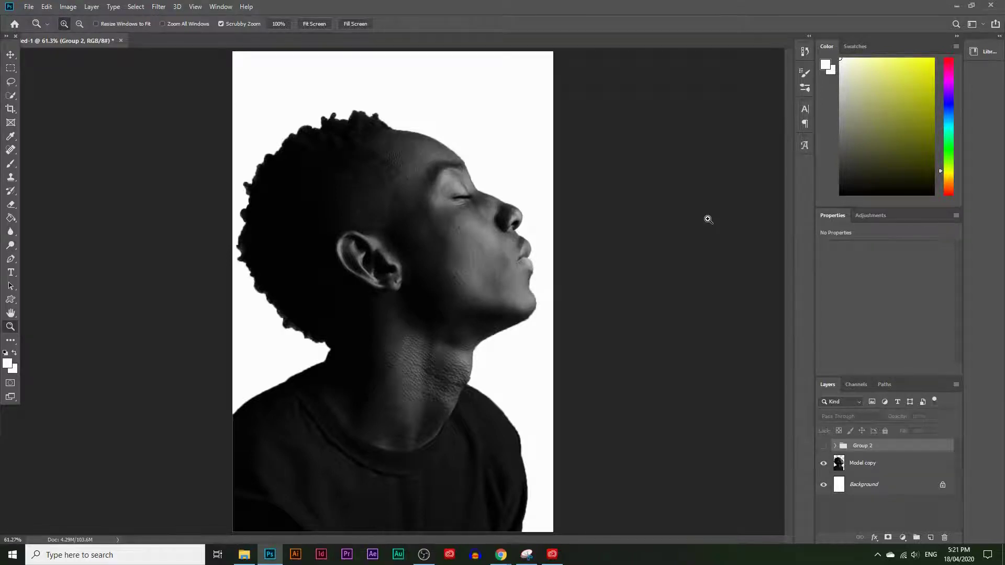
Step: Show the Group 2 layer group and hide the Model copy layer to compare the results
click(828, 446)
click(825, 463)
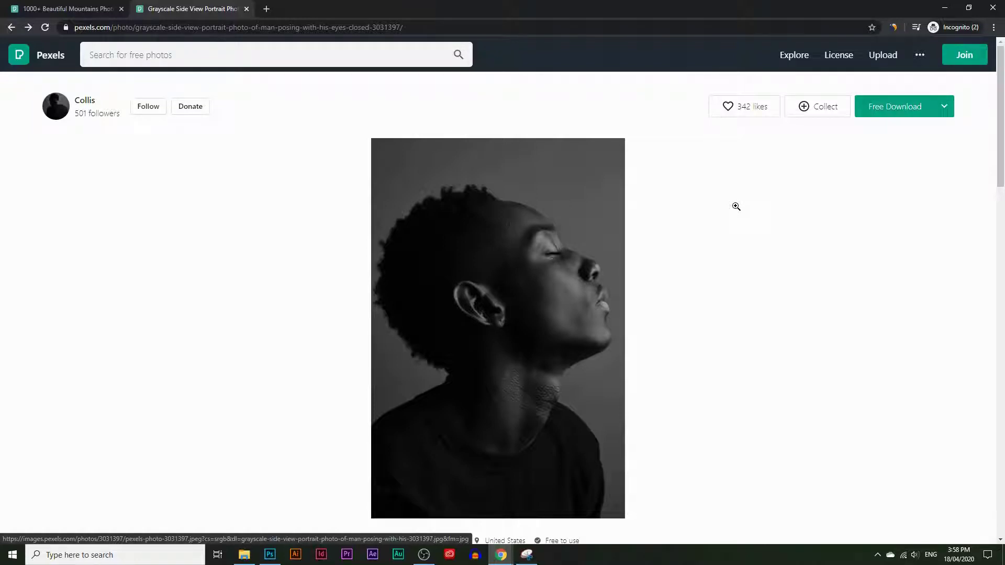
Step: Look through the mountain photos and the grayscale side-view portrait on Pexels as source images
click(68, 8)
scroll(390, 215, down, 6)
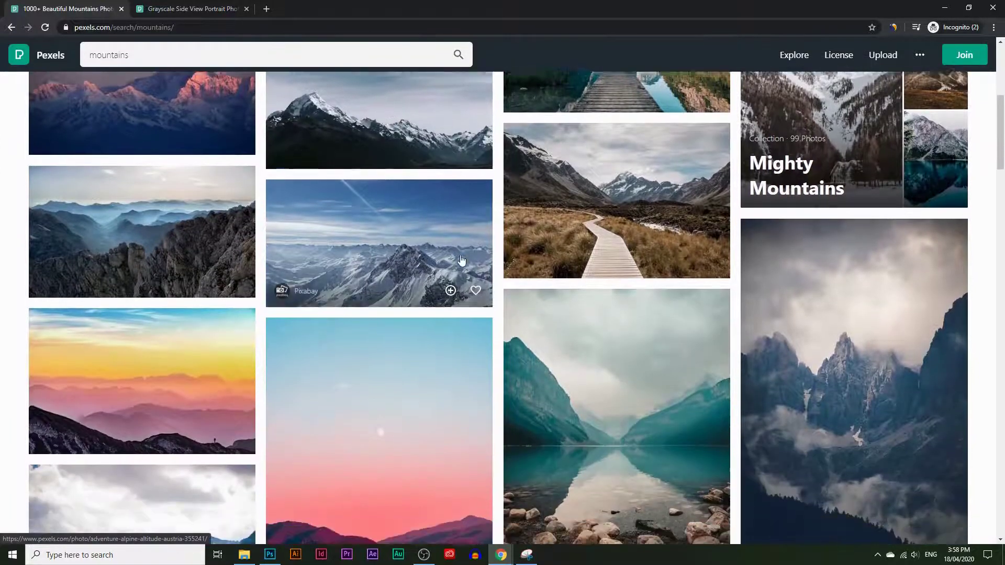
scroll(494, 311, down, 2)
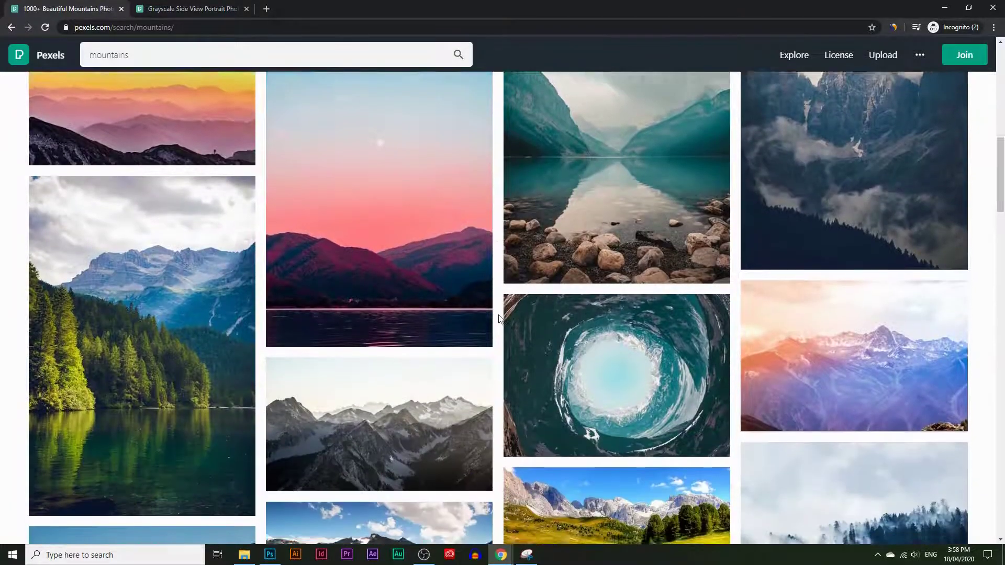
scroll(499, 317, up, 3)
scroll(500, 319, up, 6)
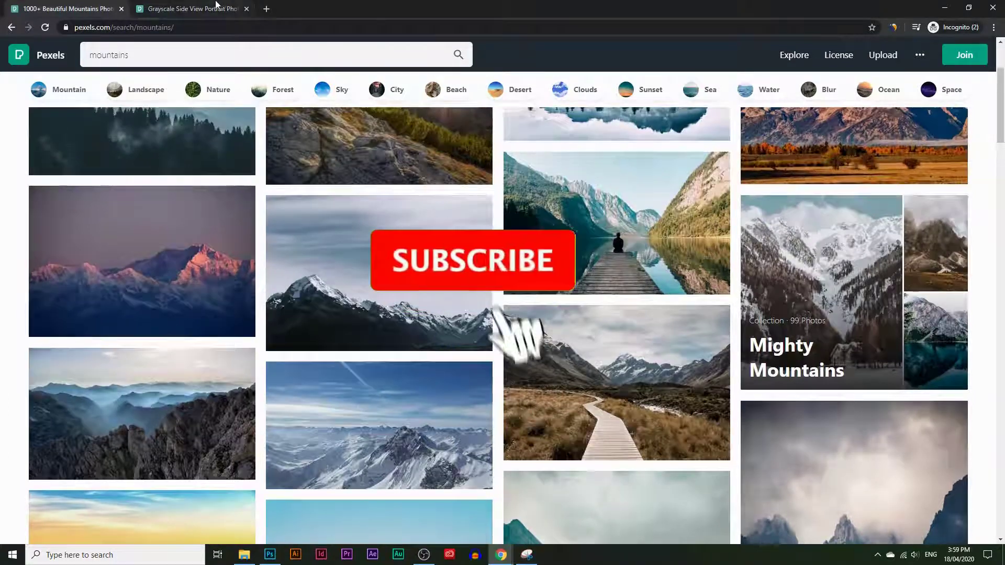
click(216, 5)
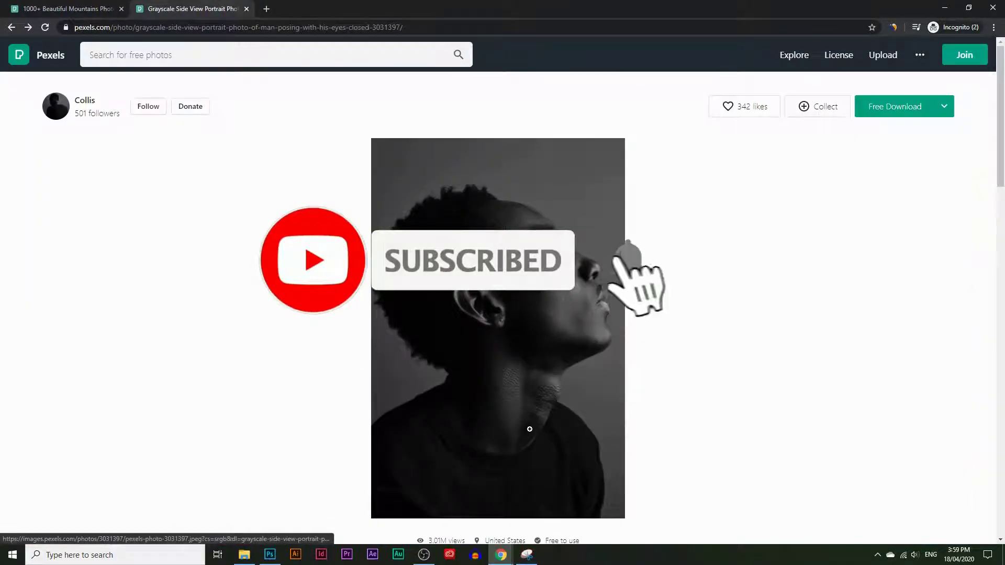
click(73, 9)
scroll(370, 167, up, 3)
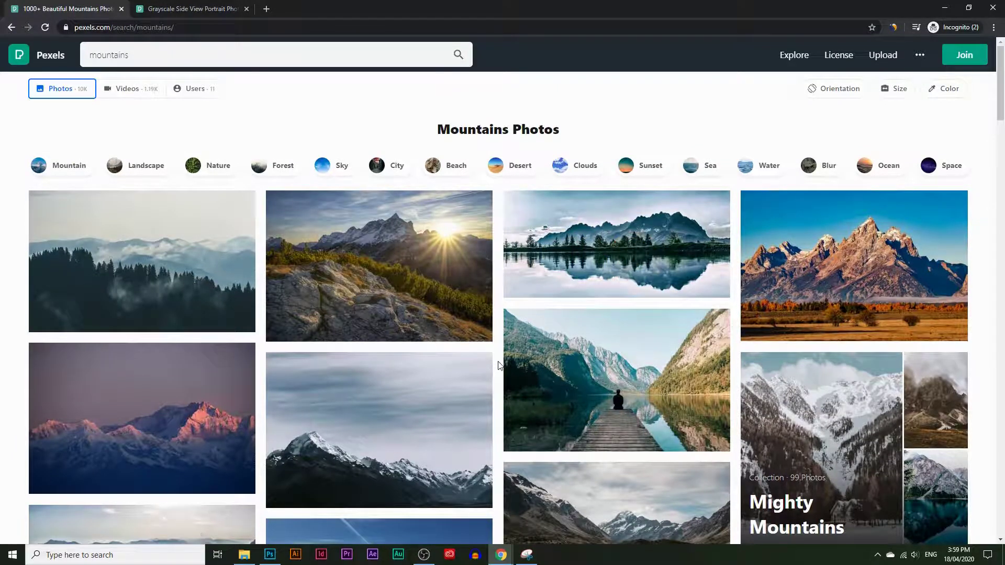
scroll(500, 366, down, 2)
Step: Copy the grayscale side-view portrait from Pexels and paste it into the Photoshop document as a new layer
click(192, 8)
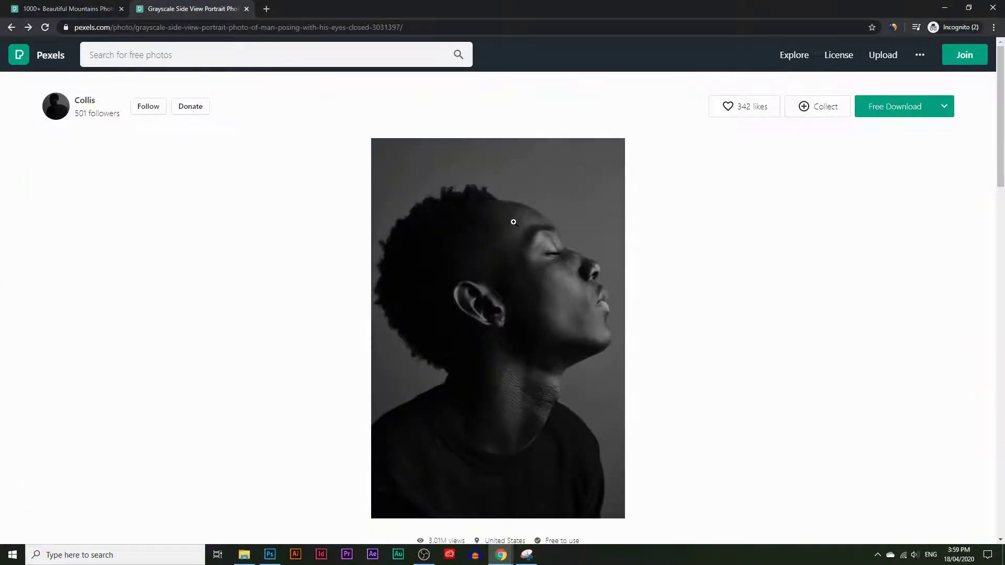
right_click(518, 245)
click(587, 357)
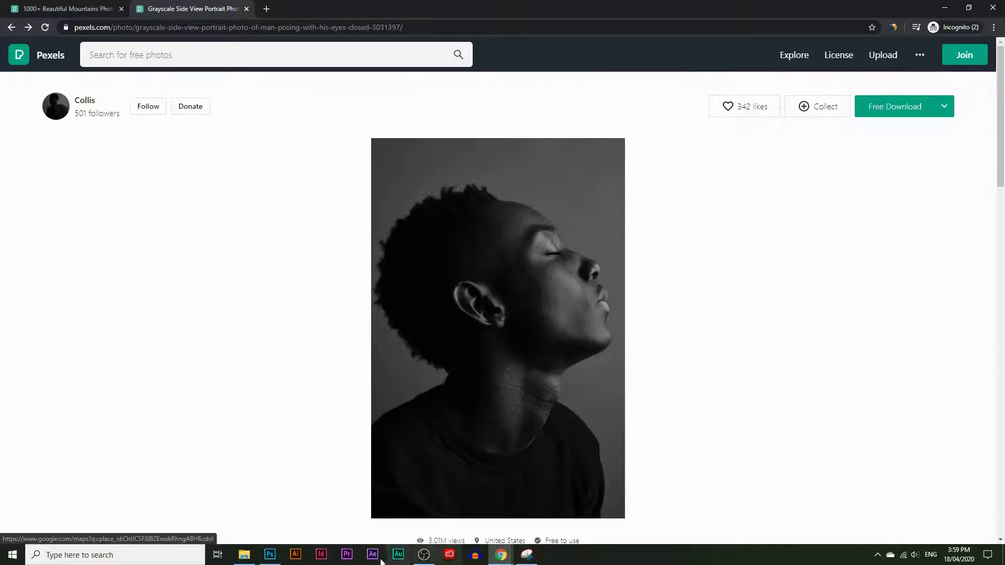
click(270, 555)
key(ctrl+v)
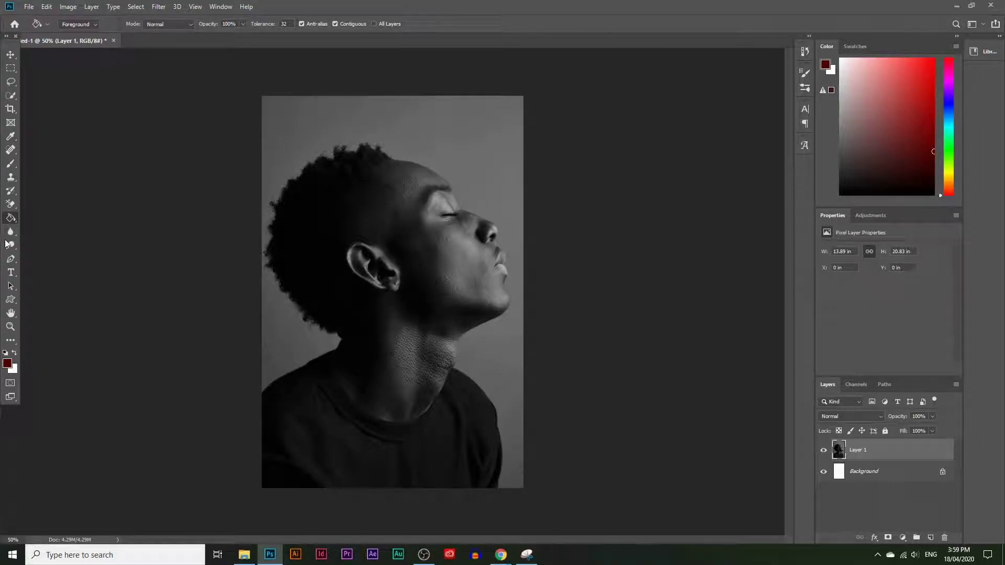
click(13, 260)
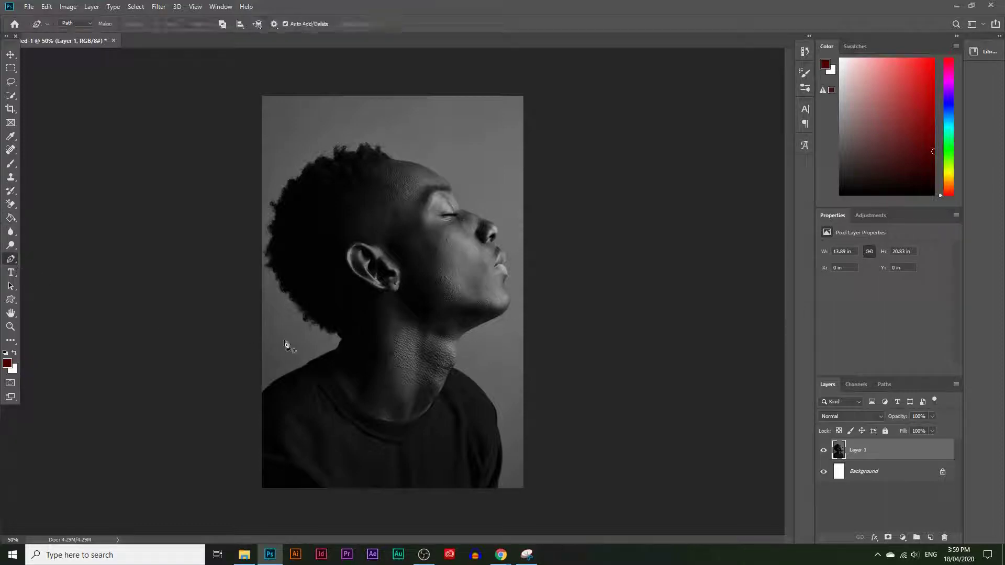
click(264, 391)
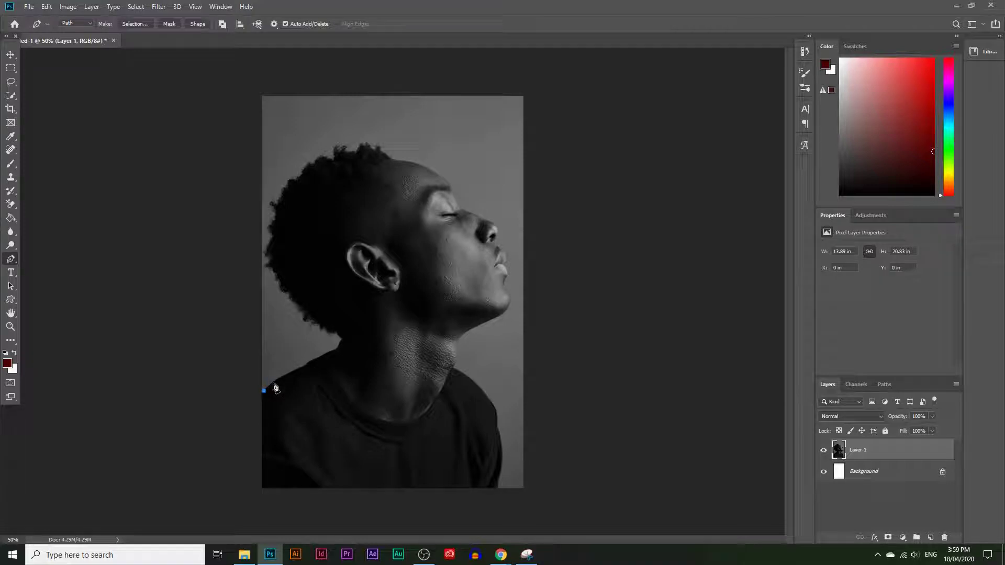
click(334, 351)
key(ctrl+z)
key(ctrl+z)
key(ctrl+z)
key(ctrl+z)
key(ctrl+z)
key(ctrl+z)
key(ctrl+z)
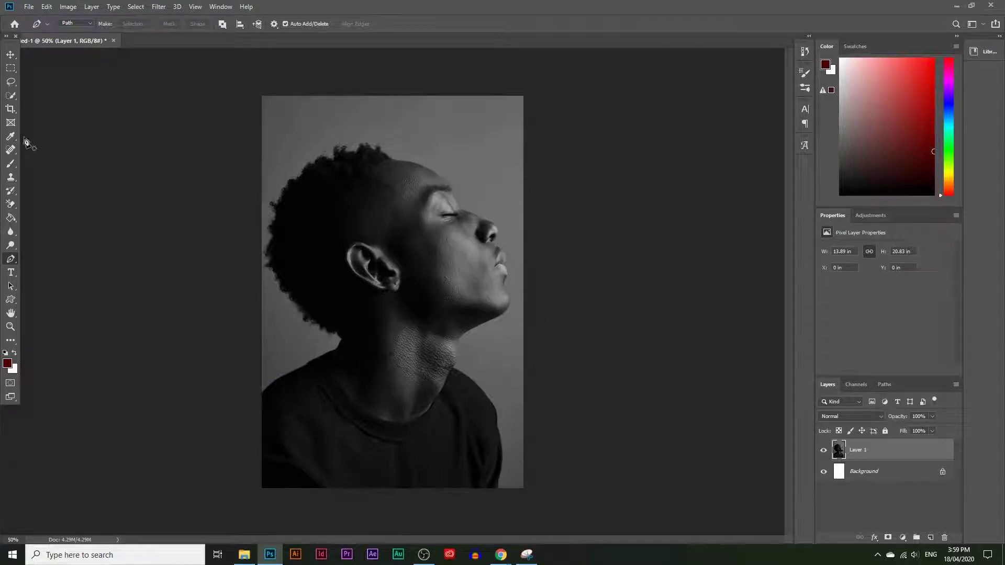
Step: Select the grey background around the man with the Quick Selection tool
click(11, 95)
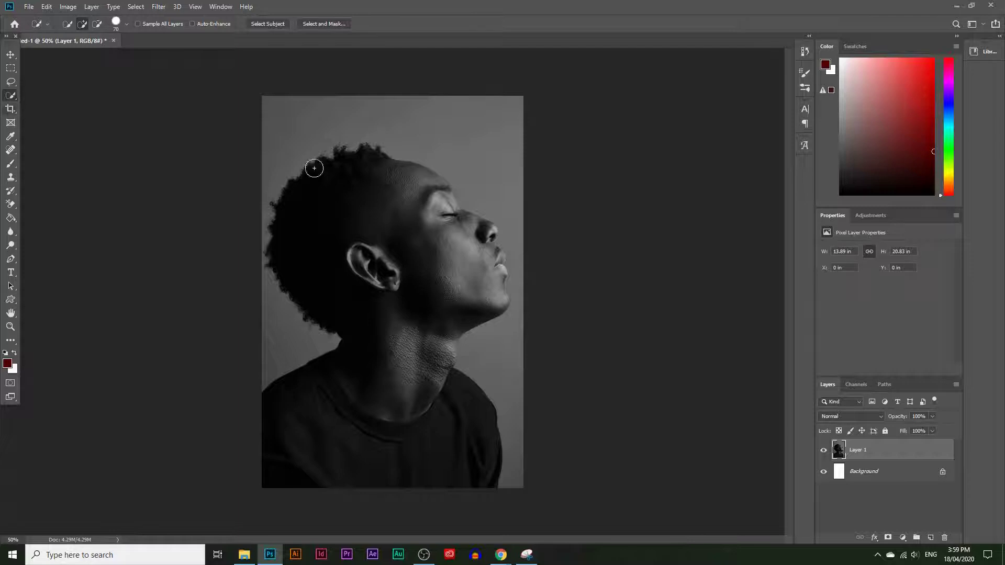
right_click(9, 96)
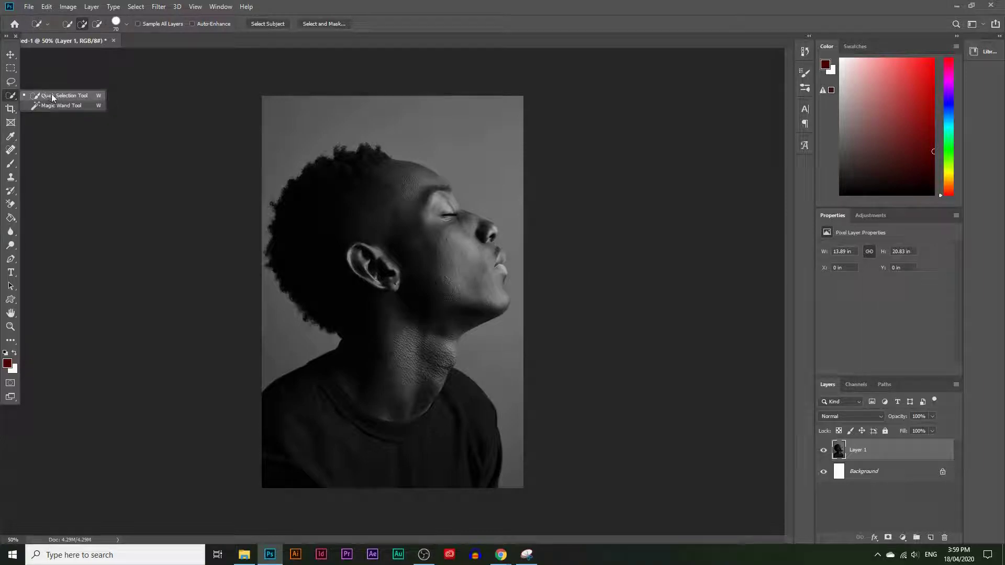
click(75, 98)
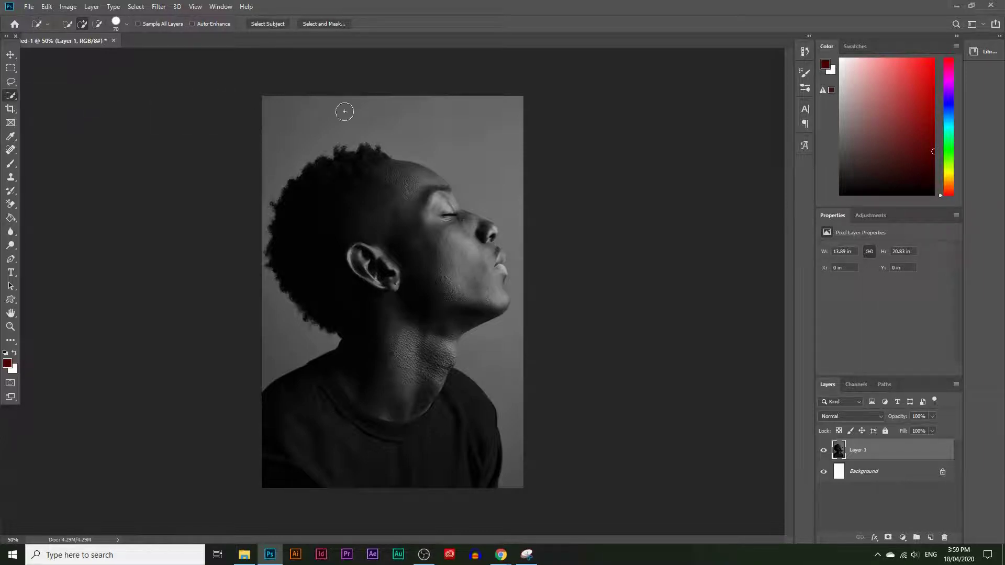
drag(490, 165, 475, 188)
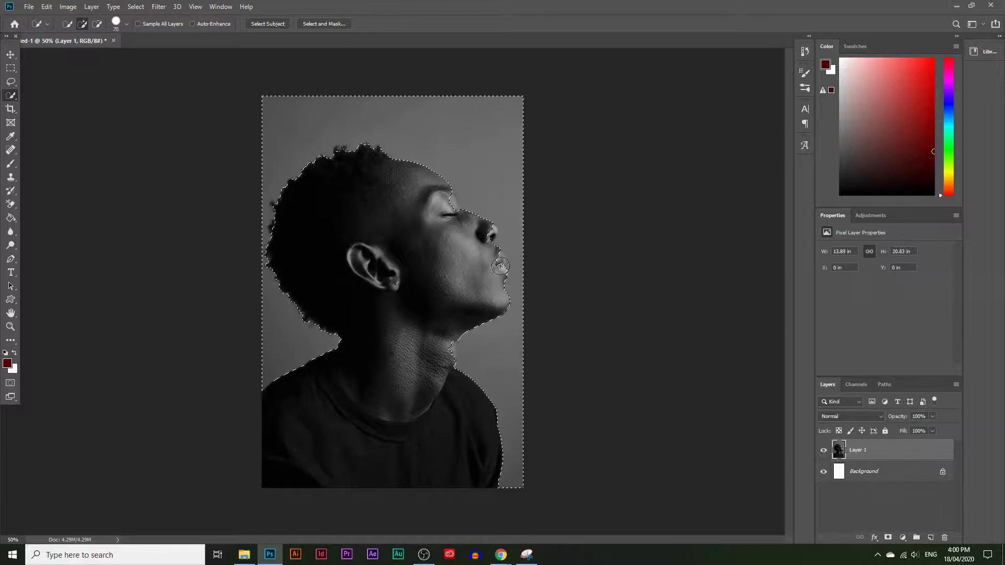
Step: Fill the selected background with dark red 930000 on a new layer and clear the selection
click(930, 539)
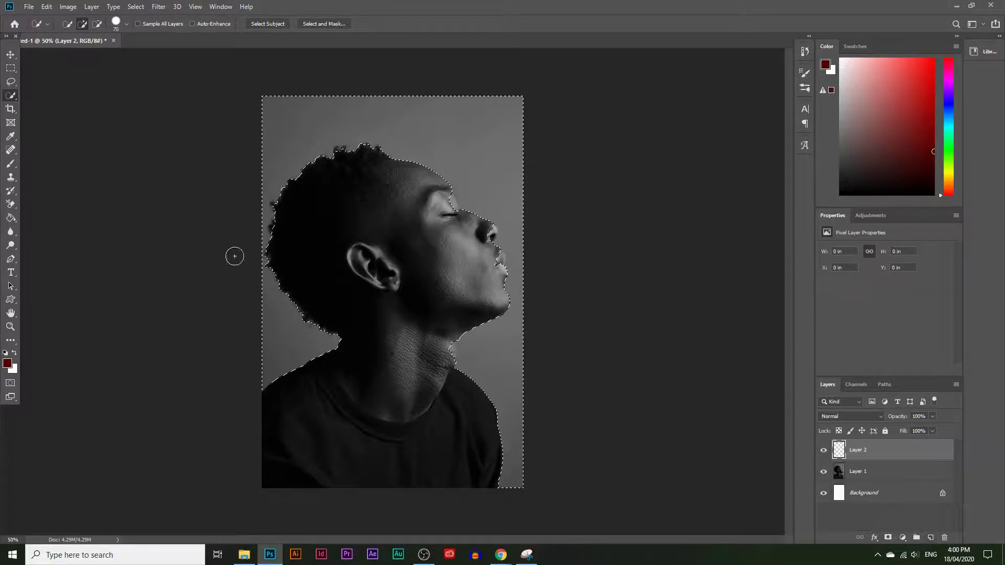
click(11, 218)
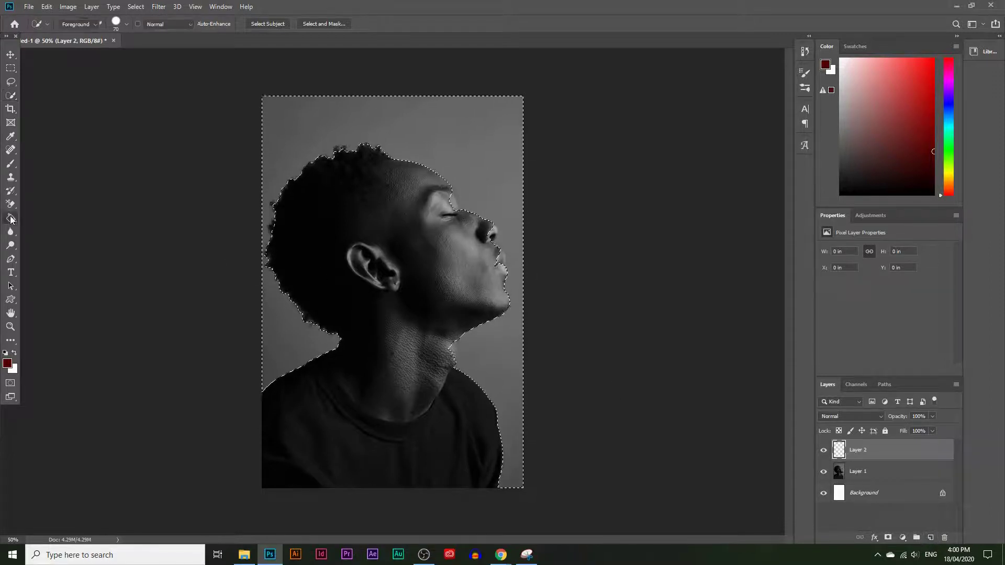
click(8, 364)
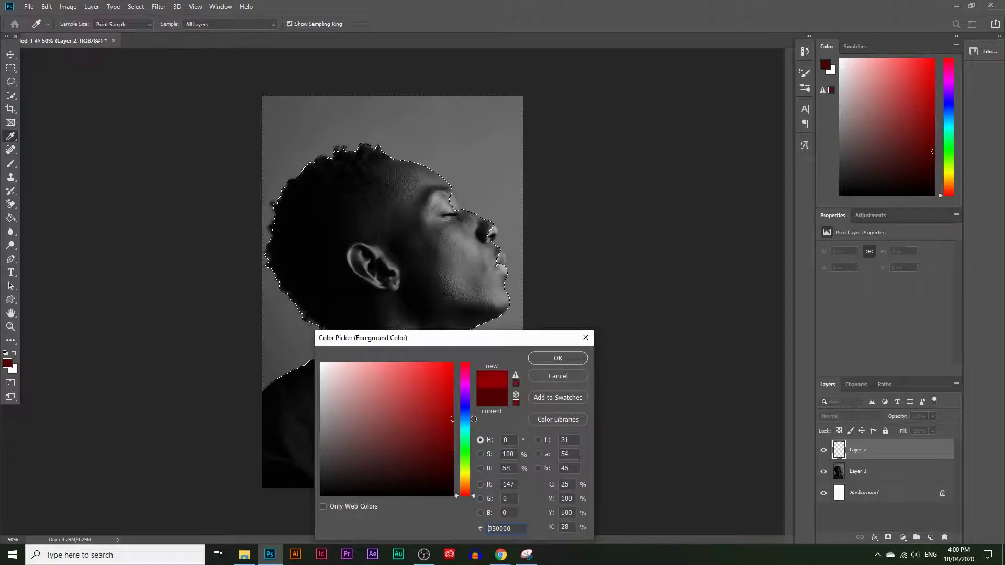
click(557, 359)
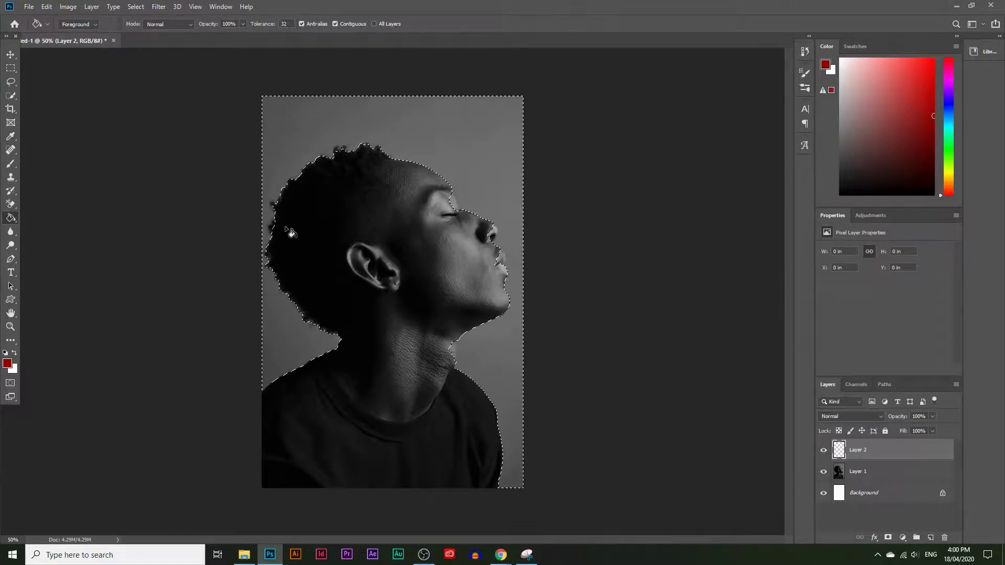
click(434, 150)
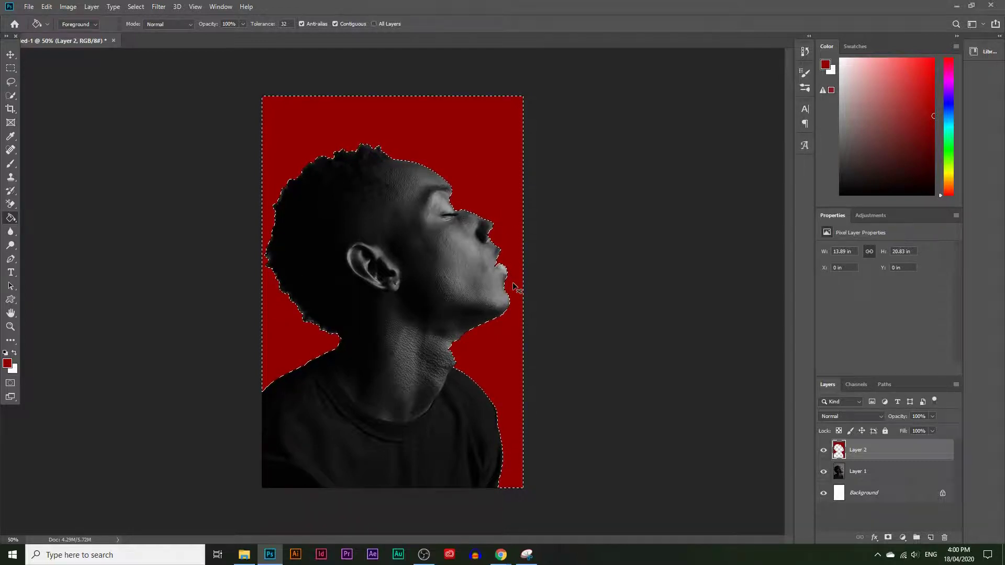
key(ctrl+d)
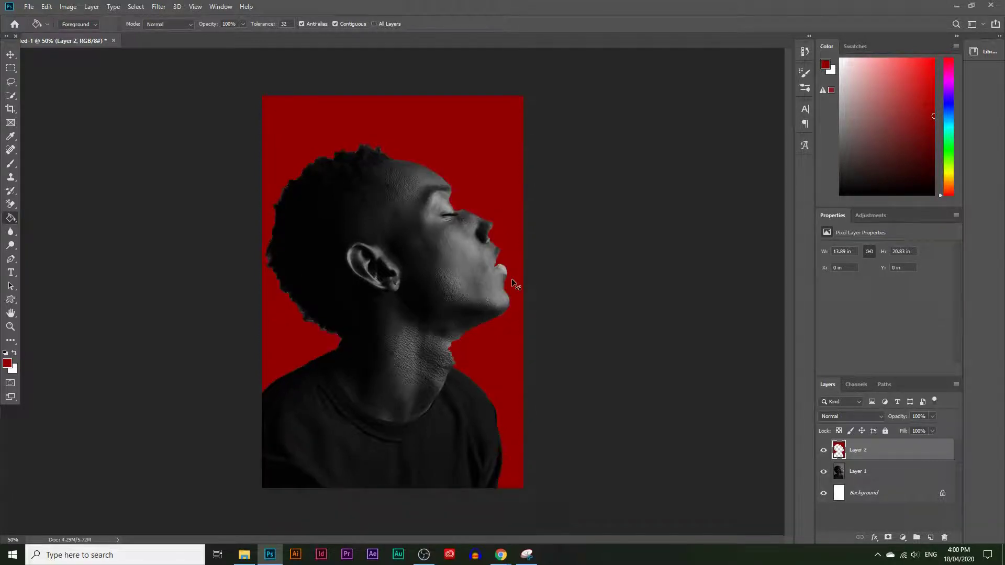
Step: Lower the red layer's opacity to 41% and erase the red covering the bridge of the nose with the Eraser tool
click(933, 418)
drag(927, 427, 909, 430)
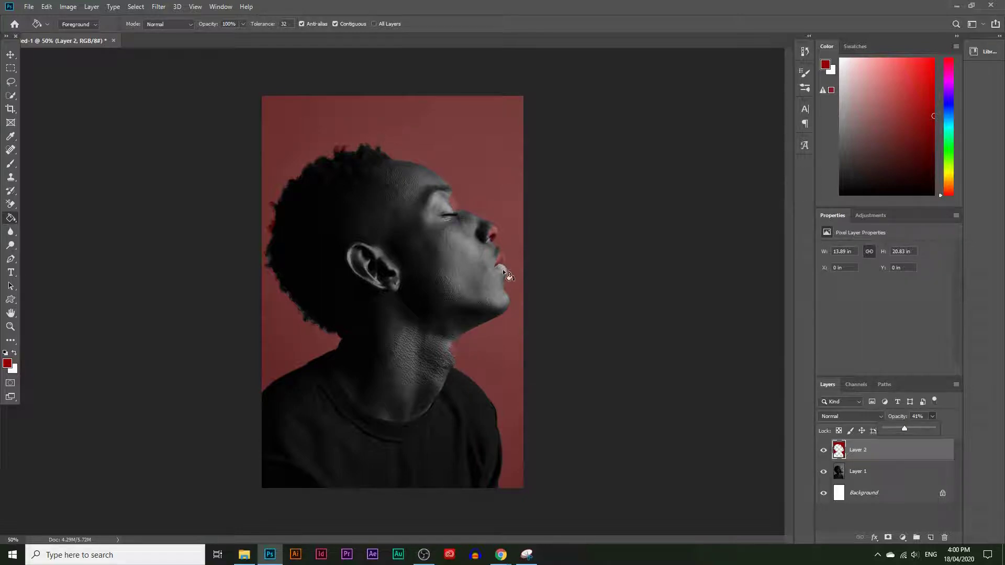
click(11, 326)
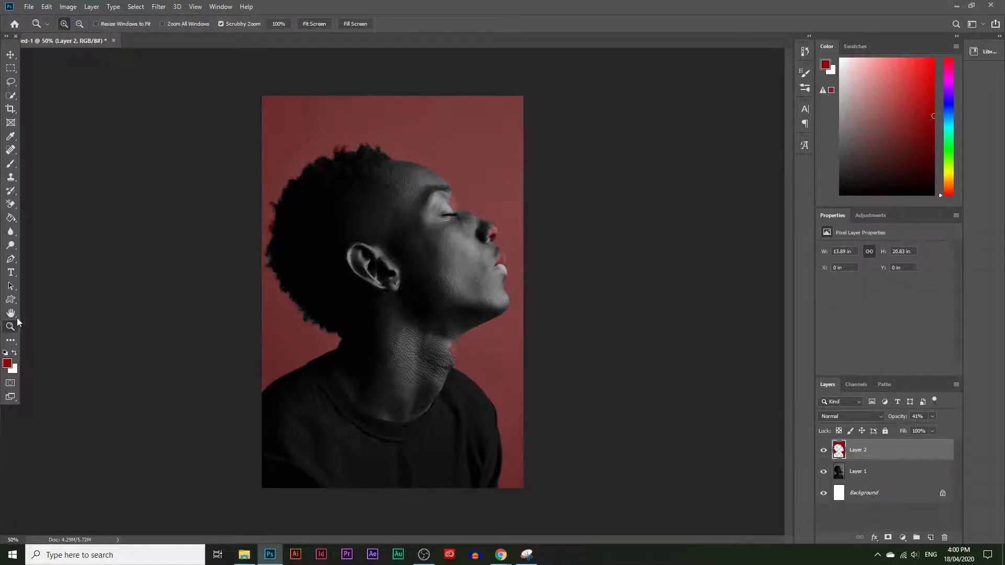
drag(460, 197, 391, 210)
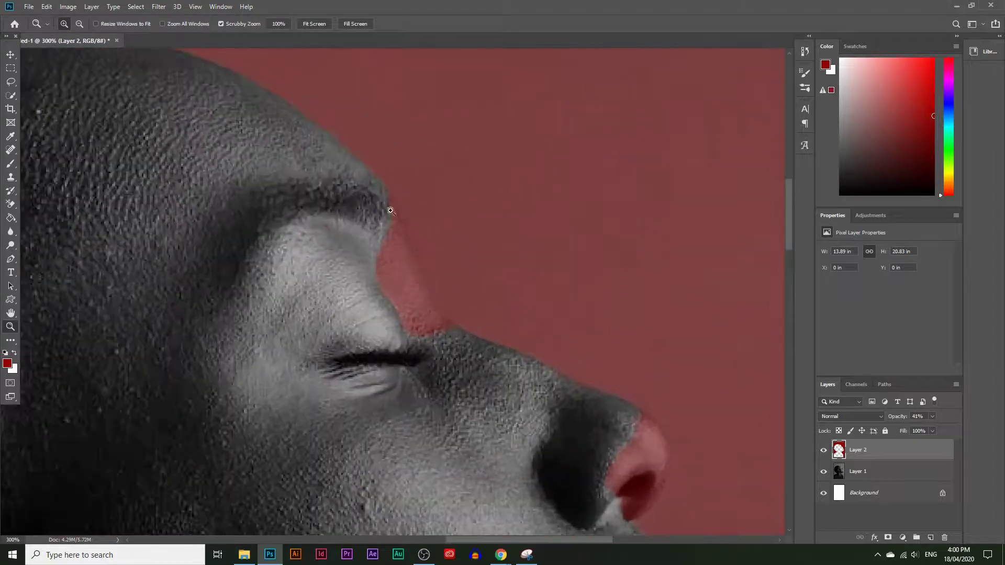
click(12, 211)
right_click(13, 211)
click(36, 203)
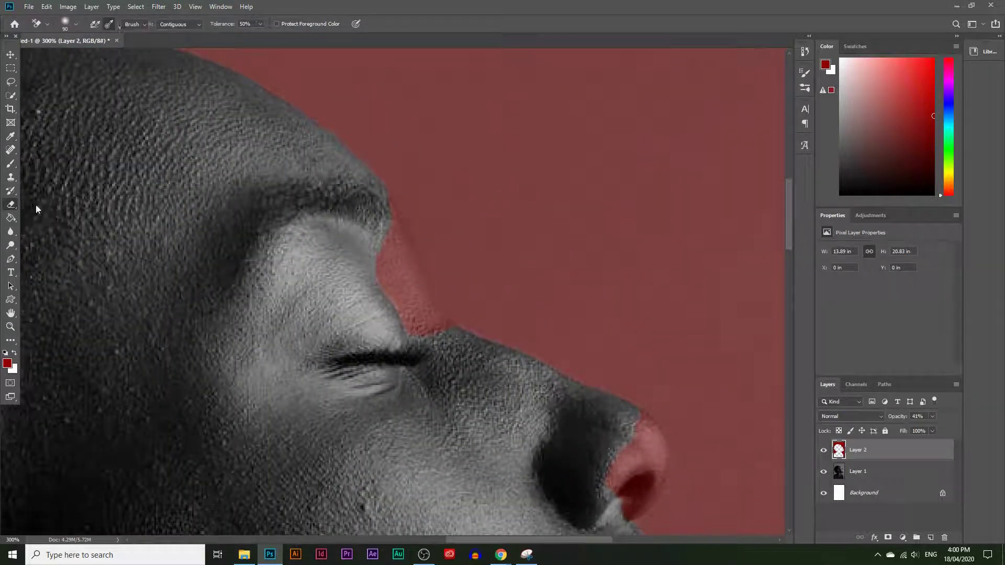
mouse_move(430, 341)
mouse_down()
mouse_move(386, 272)
mouse_move(377, 209)
mouse_move(411, 292)
mouse_move(450, 349)
mouse_move(397, 258)
mouse_up()
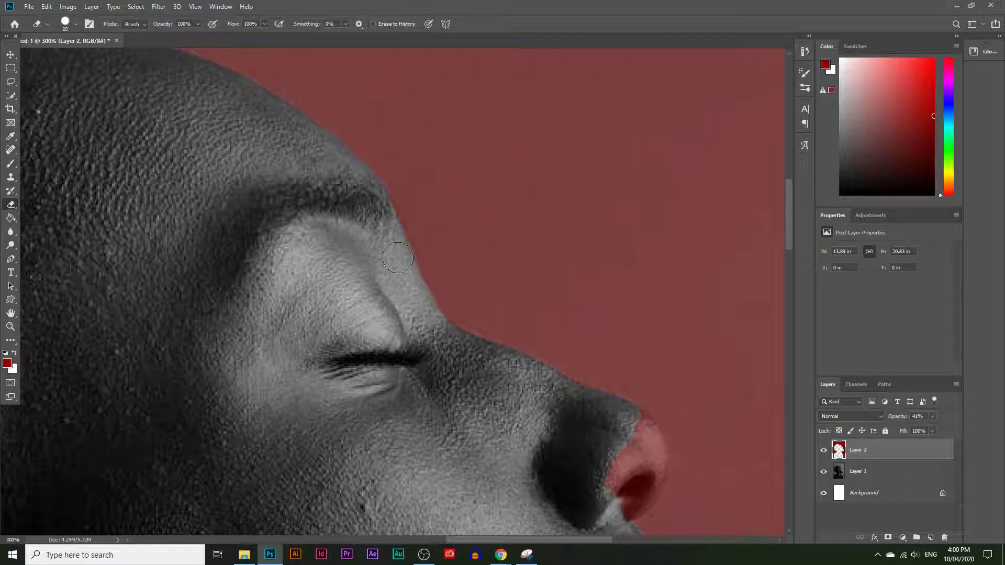
Step: Erase the red covering the tip of the nose and the lips
scroll(478, 336, down, 5)
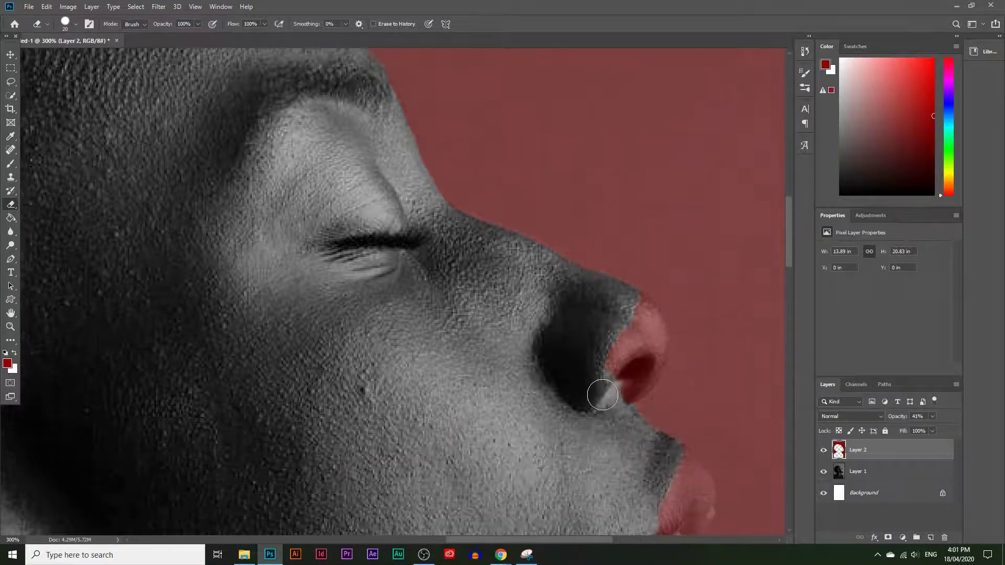
mouse_move(632, 381)
mouse_down()
mouse_move(641, 374)
mouse_move(631, 390)
mouse_move(654, 326)
mouse_move(640, 310)
mouse_move(610, 341)
mouse_move(612, 332)
mouse_up()
scroll(557, 357, down, 4)
scroll(558, 358, down, 2)
mouse_move(631, 387)
mouse_down()
mouse_move(636, 414)
mouse_move(657, 432)
mouse_move(684, 428)
mouse_move(697, 377)
mouse_move(683, 363)
mouse_move(662, 387)
mouse_move(676, 403)
mouse_move(683, 366)
mouse_move(646, 377)
mouse_up()
scroll(646, 377, down, 10)
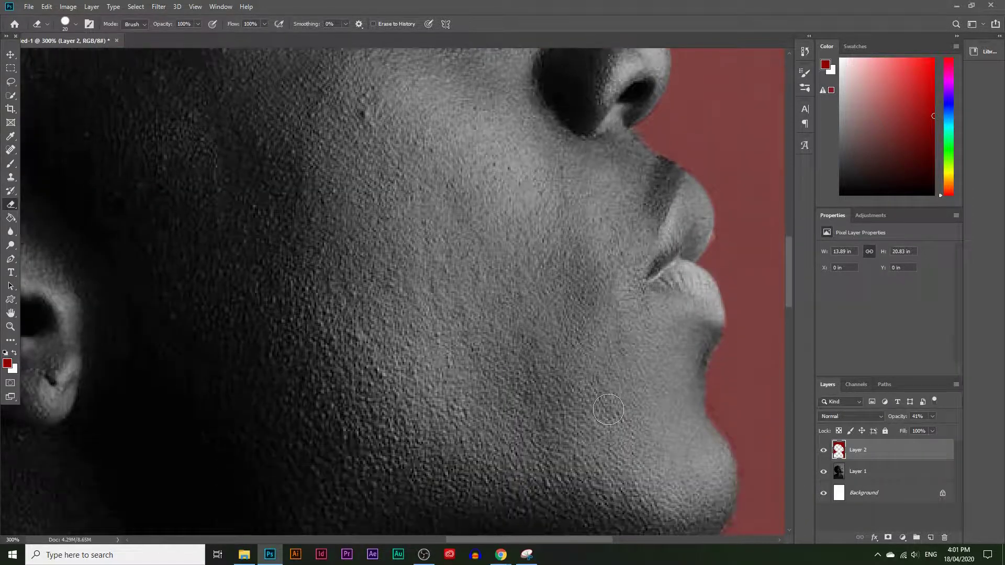
Step: Erase the red covering the front of the neck below the chin
click(10, 326)
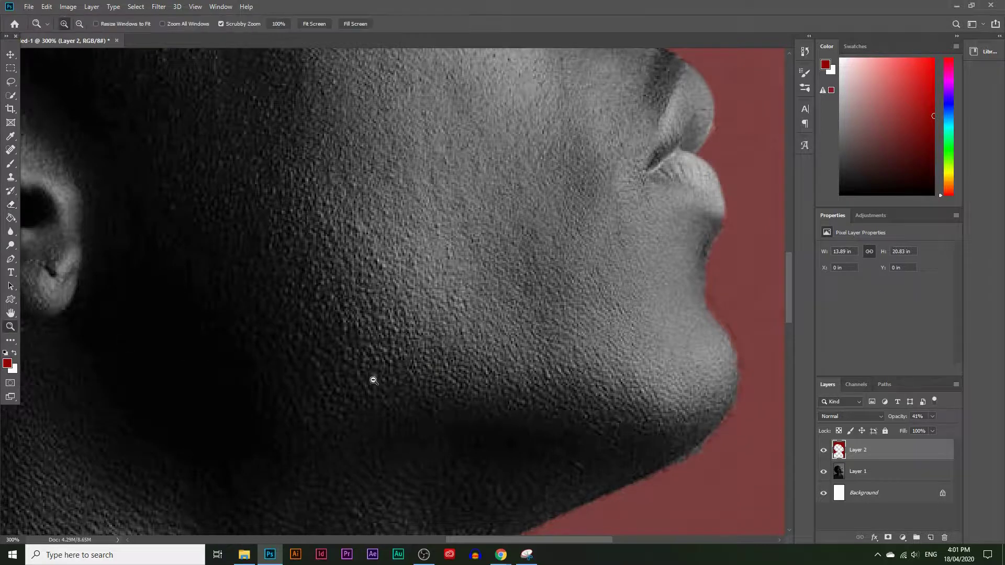
alt+click(370, 379)
alt+click(407, 382)
click(402, 417)
click(397, 460)
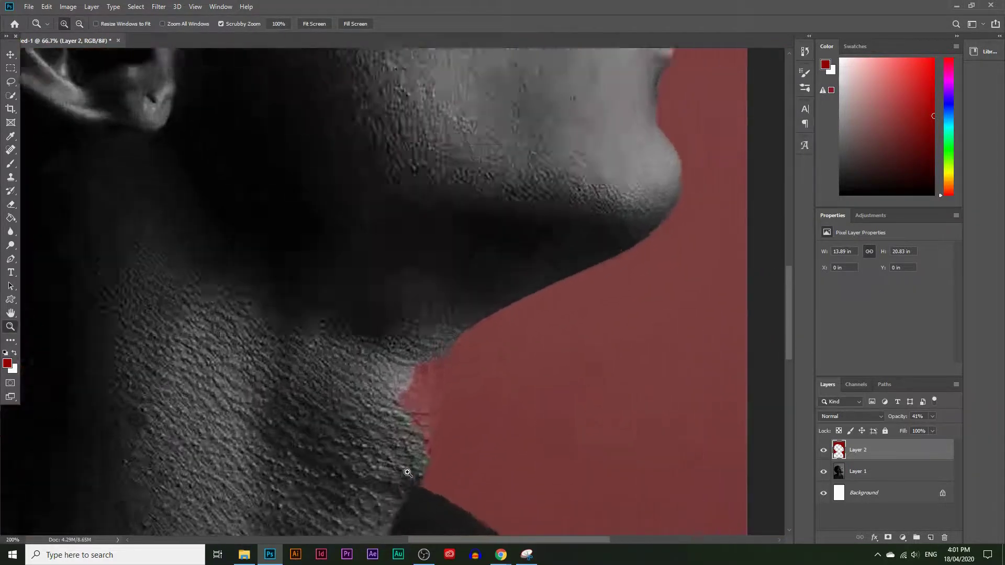
click(406, 472)
click(10, 204)
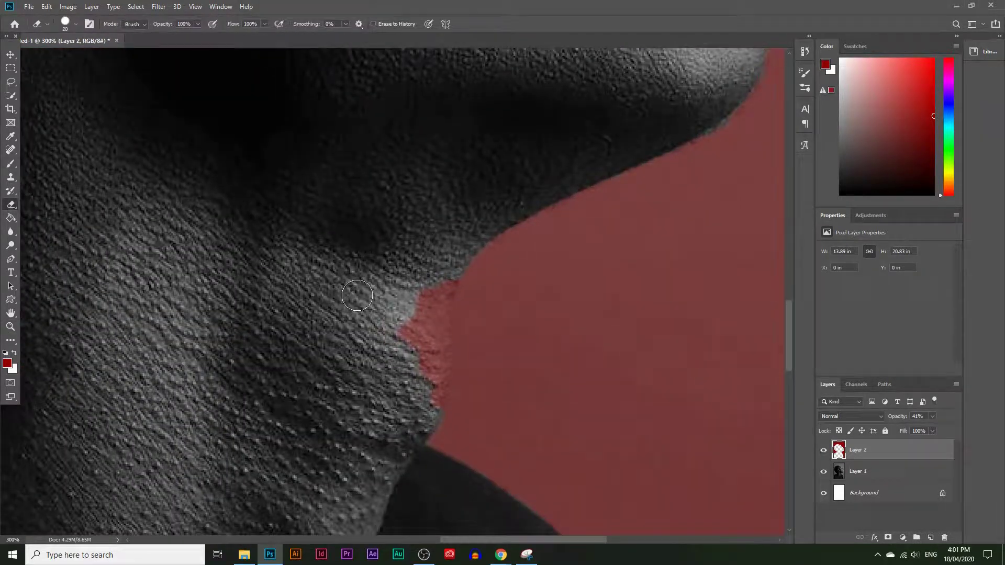
mouse_move(434, 297)
mouse_down()
mouse_move(426, 402)
mouse_move(443, 278)
mouse_move(403, 306)
mouse_move(409, 346)
mouse_up()
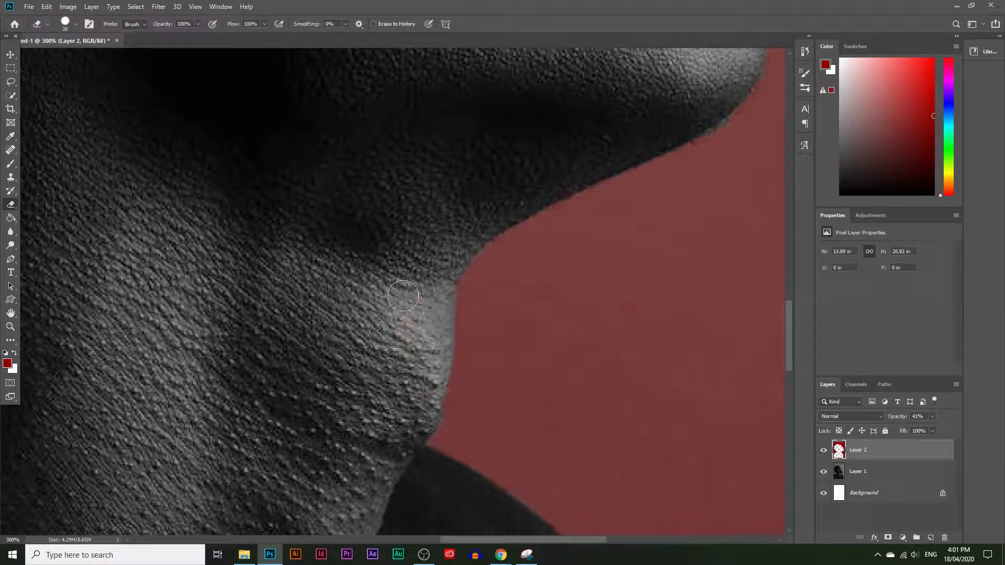
Step: Erase the red covering the curls on top of the head, using the Eraser tool at size 15
click(10, 326)
alt+click(386, 397)
alt+click(386, 397)
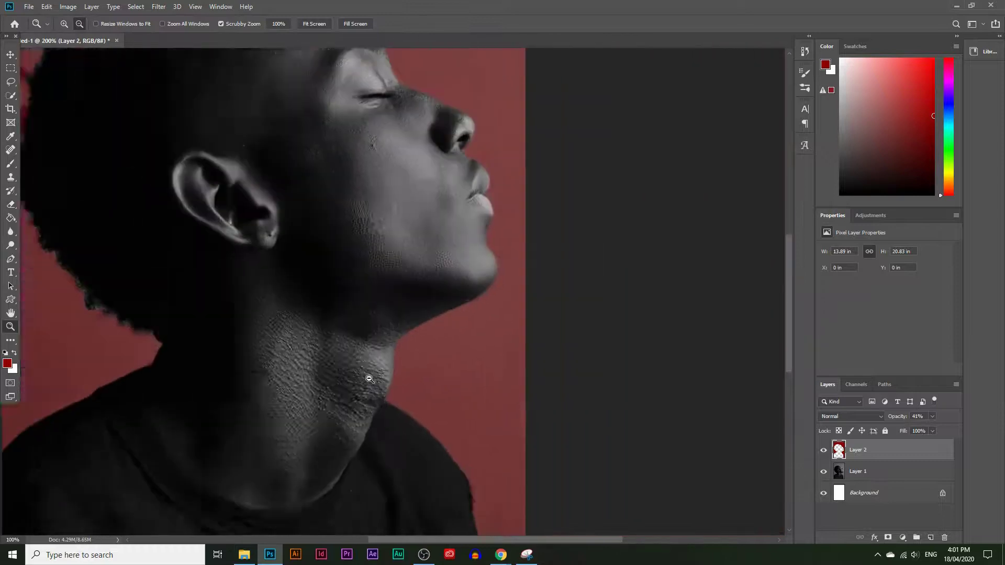
alt+click(170, 283)
click(110, 183)
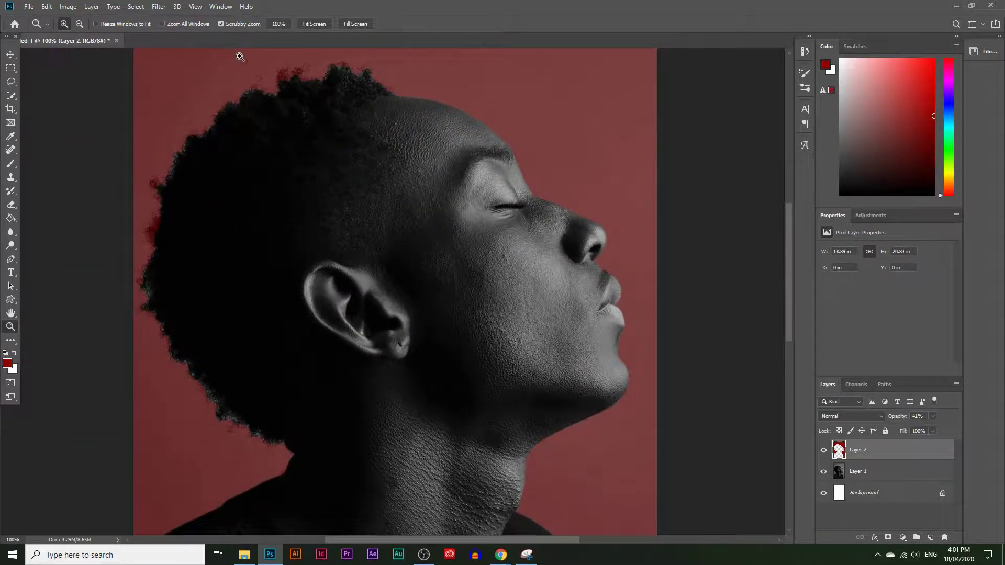
click(241, 55)
click(254, 71)
scroll(329, 168, up, 3)
click(341, 132)
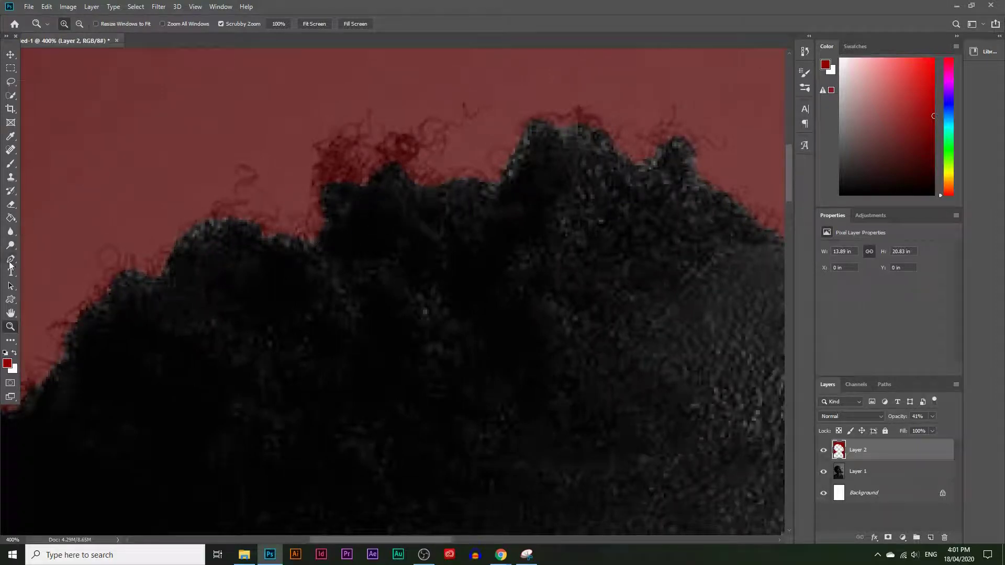
click(11, 164)
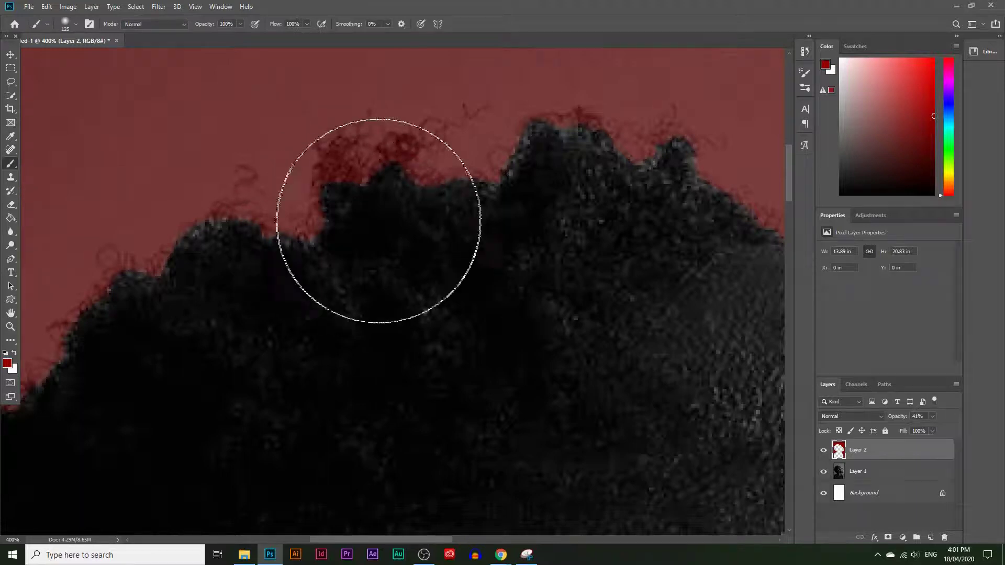
click(11, 204)
key(bracketright)
key(bracketright)
mouse_move(336, 176)
mouse_down()
mouse_move(376, 197)
mouse_move(428, 194)
mouse_move(399, 187)
mouse_move(397, 169)
mouse_move(546, 193)
mouse_move(458, 188)
mouse_move(402, 150)
mouse_up()
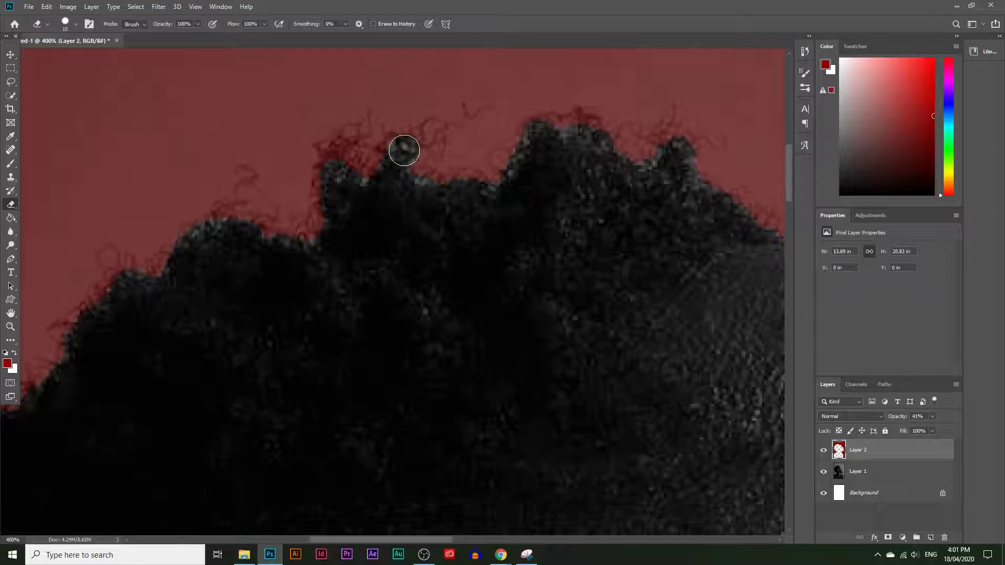
Step: Erase the red covering the curls along the back of the head
scroll(236, 314, down, 3)
scroll(411, 524, left, 8)
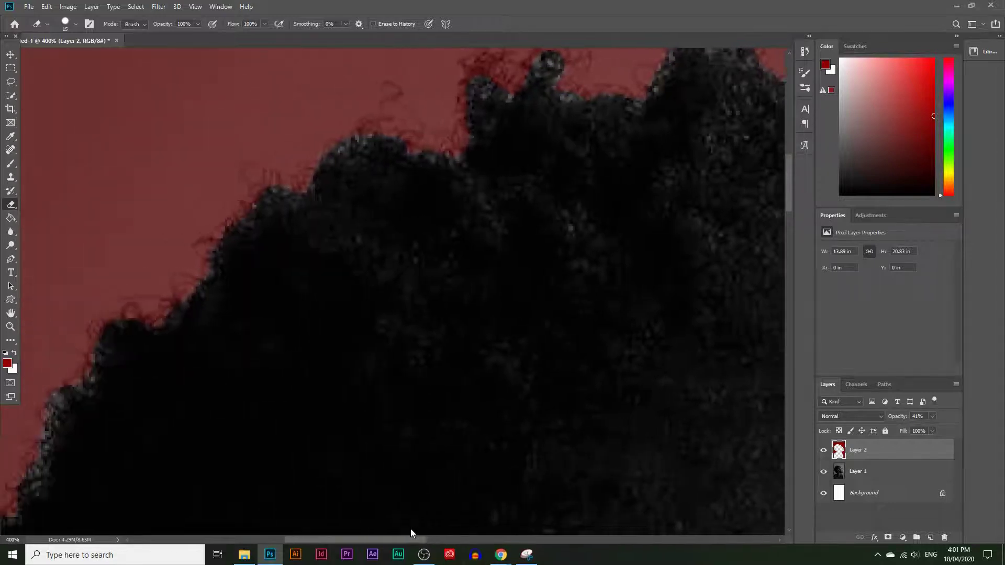
mouse_move(135, 405)
mouse_down()
mouse_move(177, 395)
mouse_move(159, 410)
mouse_move(175, 452)
mouse_move(195, 458)
mouse_move(200, 446)
mouse_move(184, 423)
mouse_move(171, 442)
mouse_move(151, 440)
mouse_move(144, 421)
mouse_move(172, 423)
mouse_move(179, 388)
mouse_move(158, 412)
mouse_move(143, 410)
mouse_move(157, 471)
mouse_up()
scroll(196, 455, down, 3)
scroll(198, 453, down, 3)
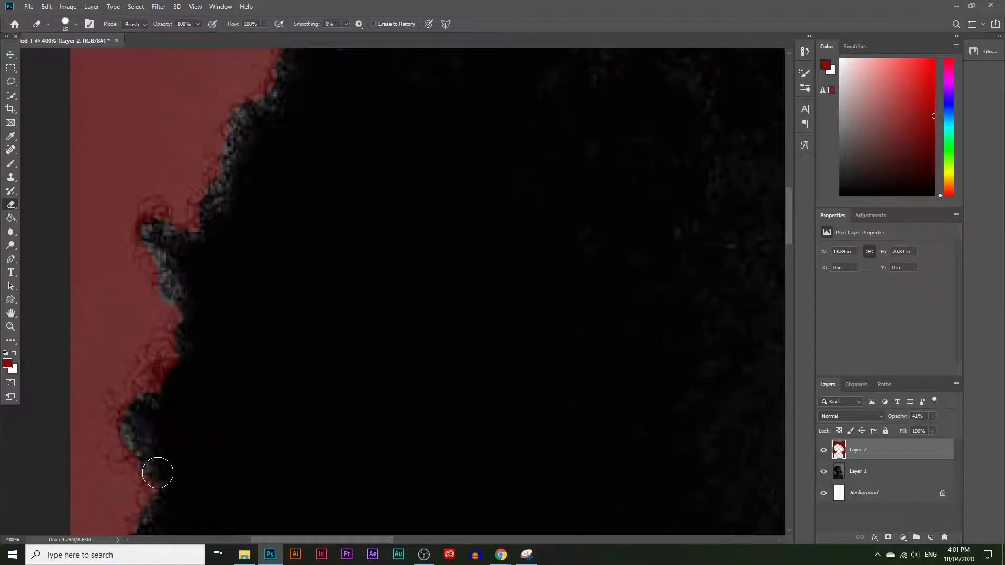
scroll(183, 466, down, 5)
scroll(169, 451, down, 5)
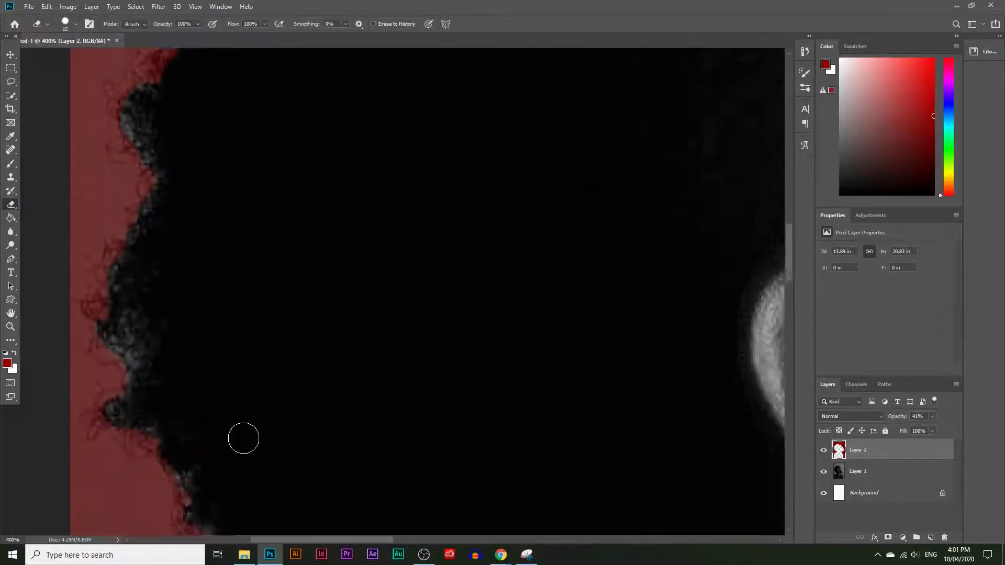
scroll(243, 438, down, 5)
scroll(290, 433, down, 3)
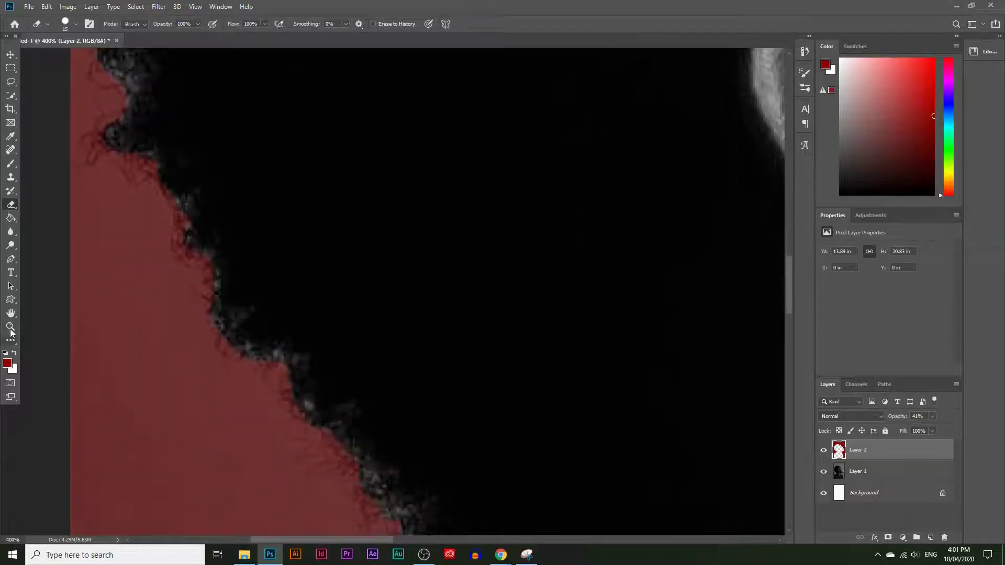
Step: Raise the red layer's opacity to 100% with the whole portrait in view
click(10, 330)
drag(297, 325, 513, 355)
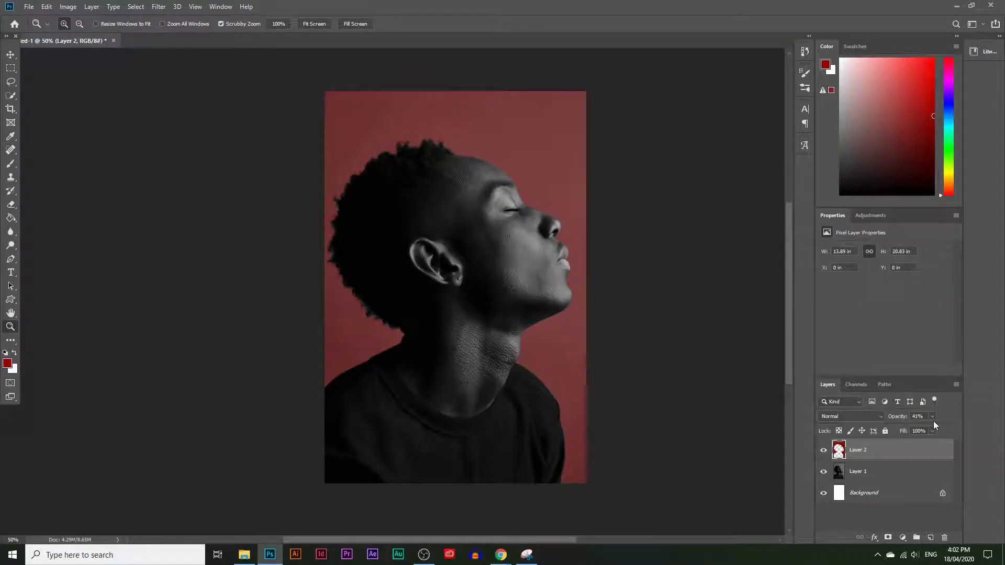
drag(936, 418, 996, 431)
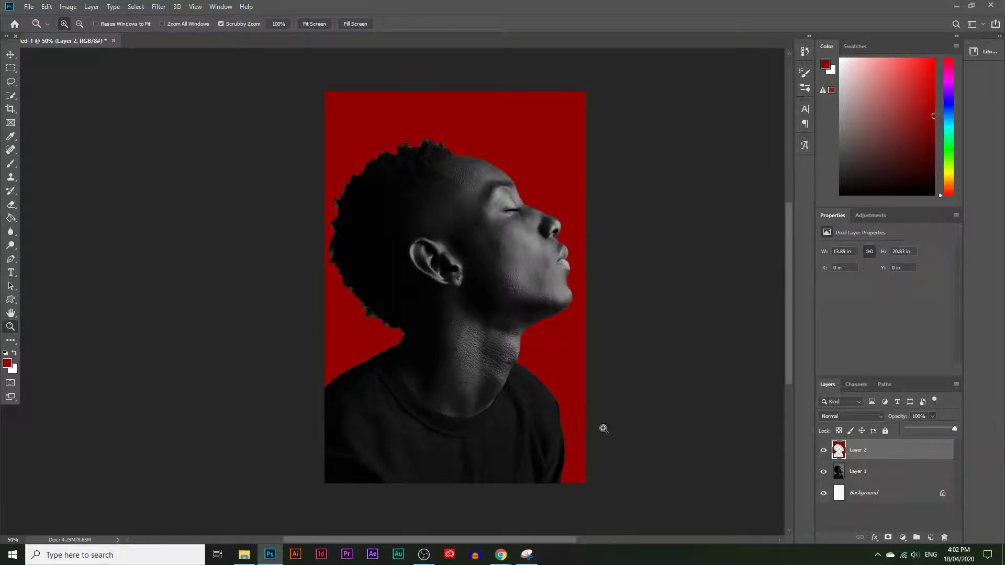
Step: Load the red layer's filled area as a selection and delete the red layer
click(856, 468)
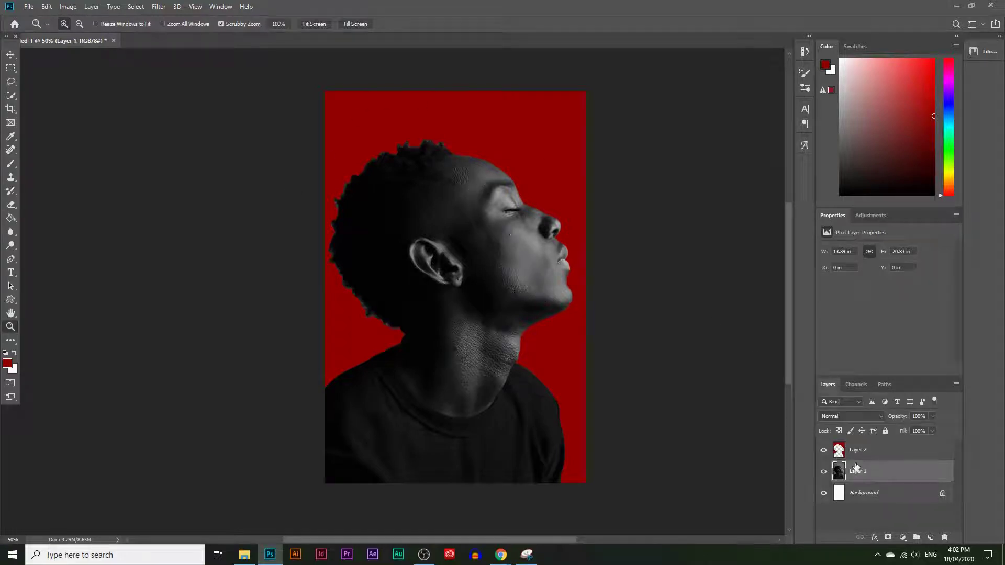
click(845, 455)
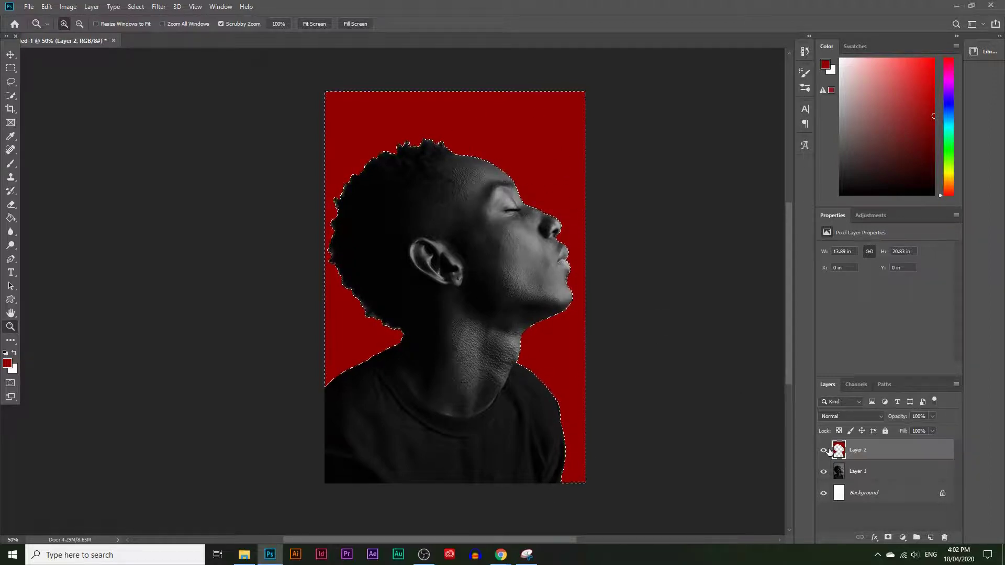
drag(857, 453, 945, 537)
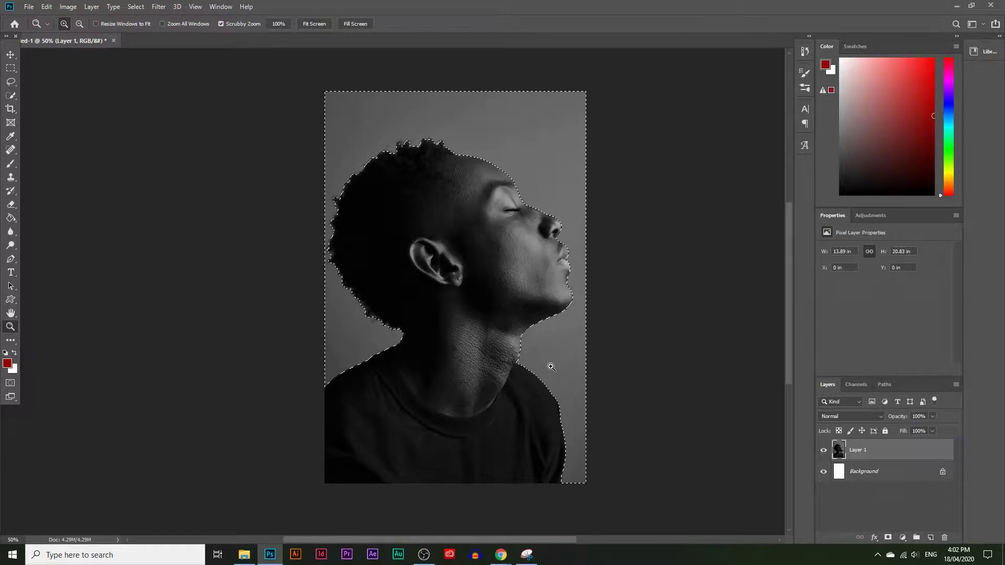
Step: Try deleting the selected background from the portrait layer, and undo the deletion
key(Delete)
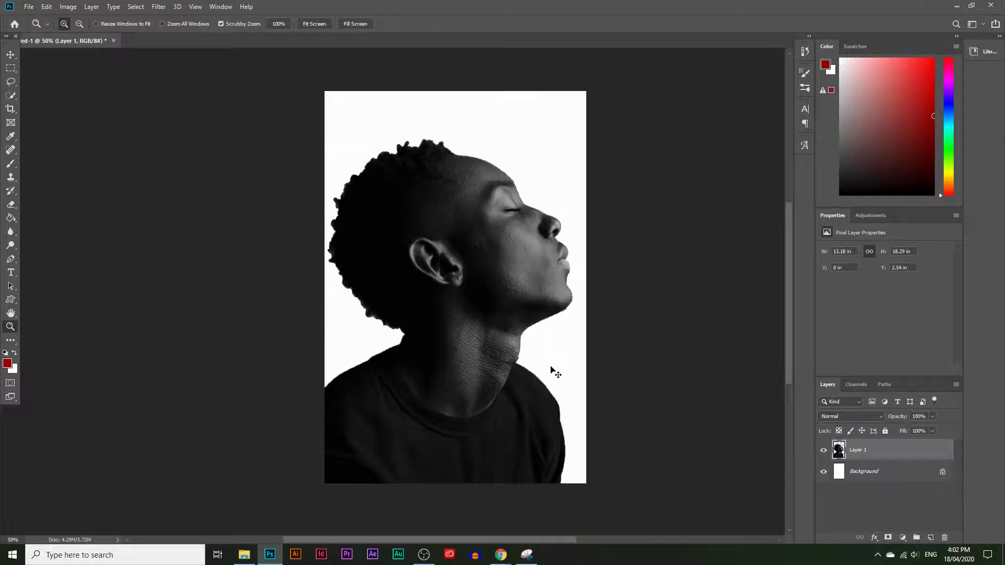
key(ctrl+z)
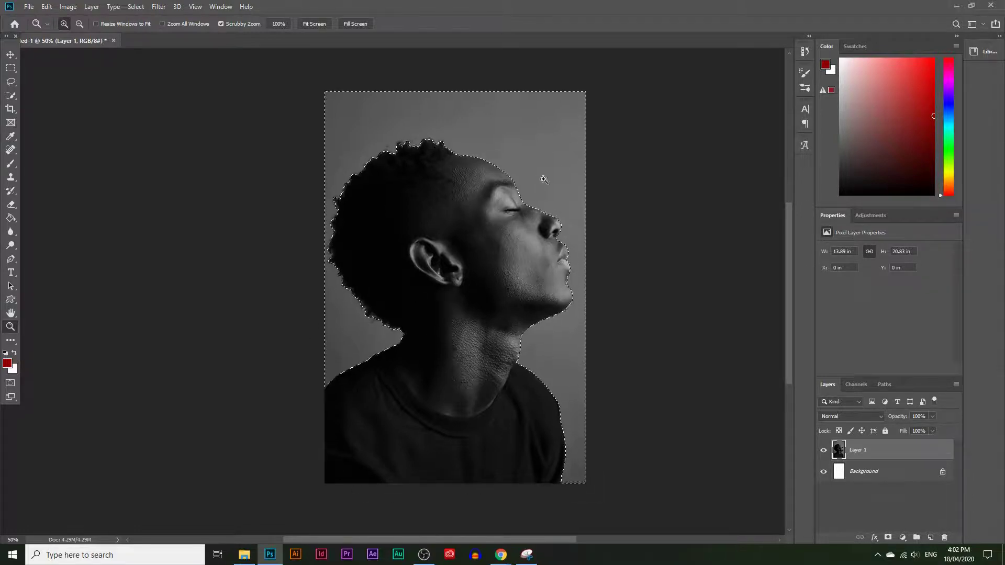
Step: Invert the selection to cover the man and add a layer mask to the portrait layer from it
click(133, 7)
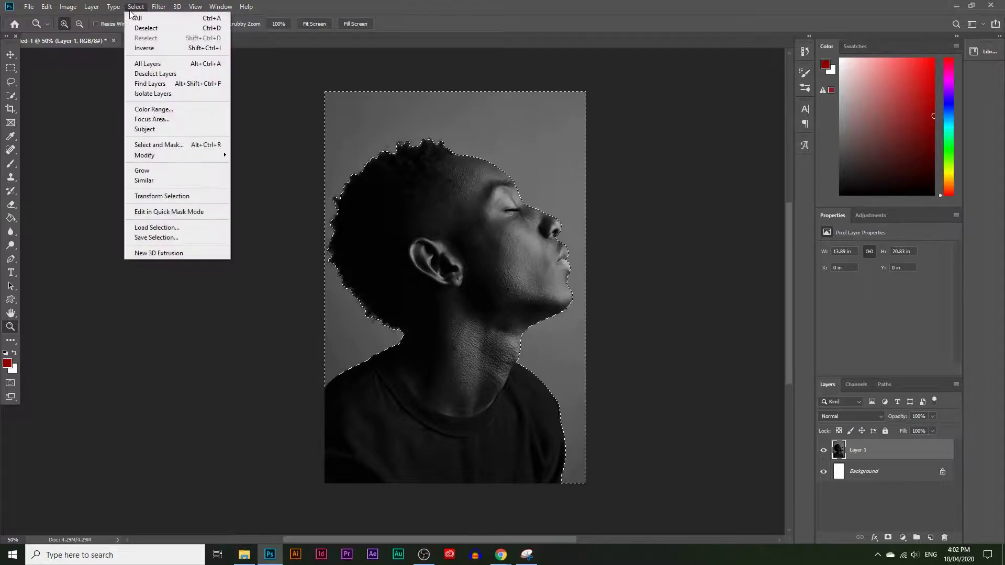
click(152, 48)
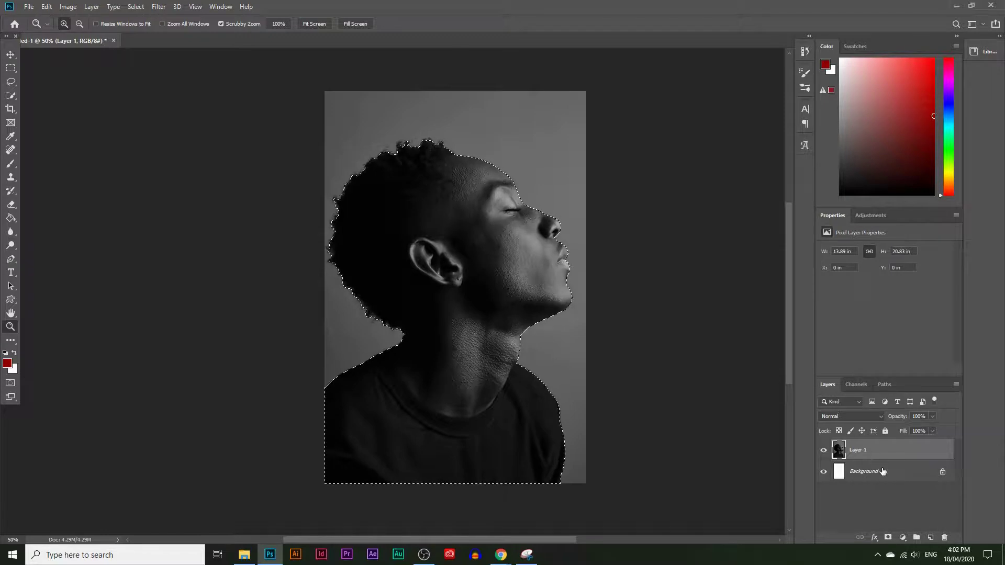
click(888, 538)
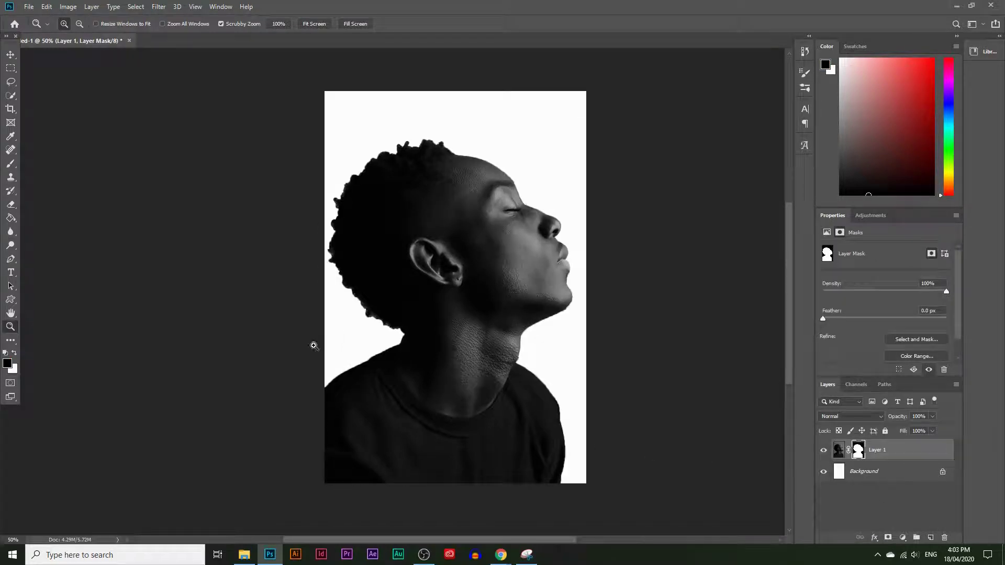
Step: Undo the layer mask and the selection inversion, and delete the selected gray background from the portrait layer
key(ctrl+z)
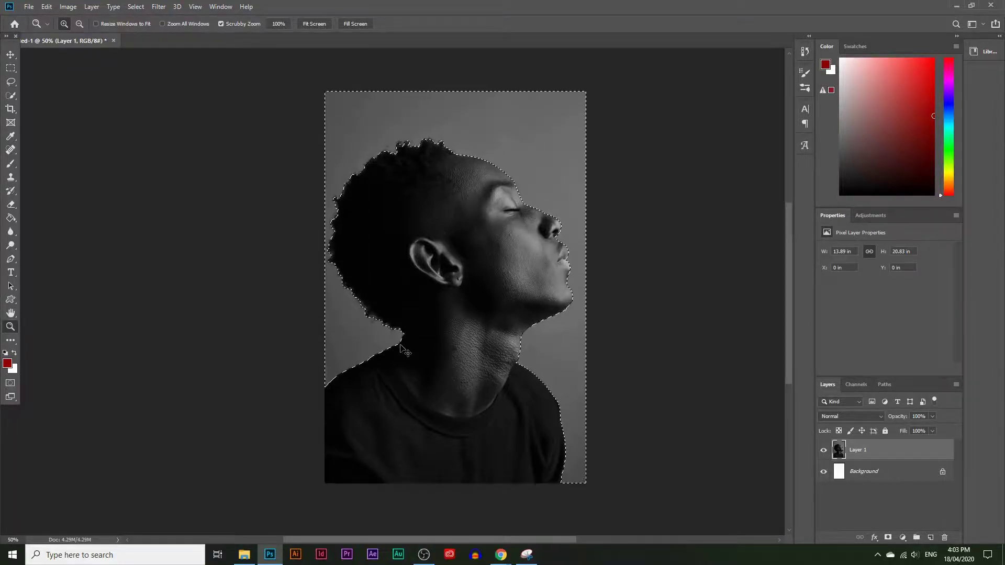
key(ctrl+shift+z)
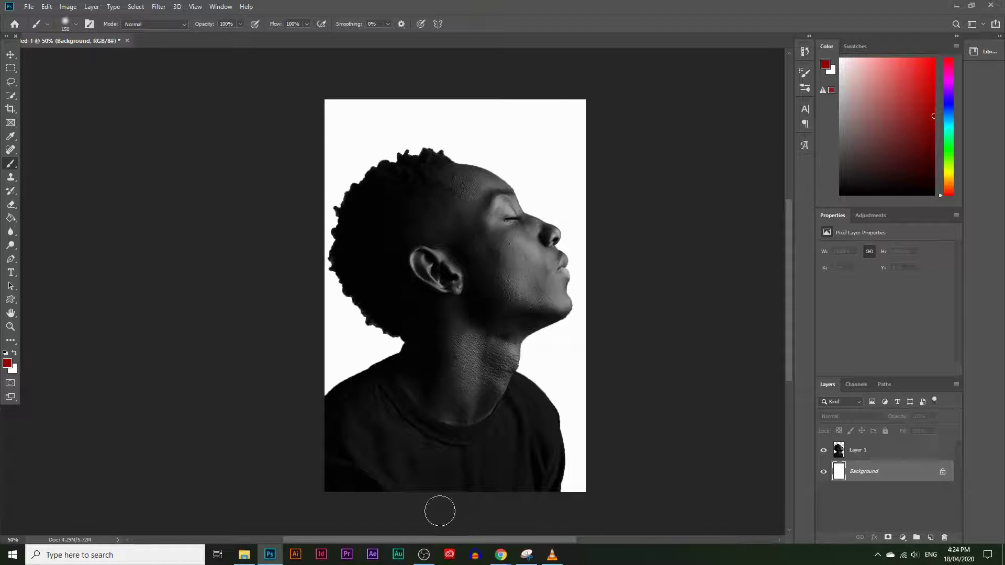
Step: Switch to Pexels in the browser, open the Mountain Under Cloudy Sky photo from the mountains results and copy the image
mouse_move(498, 558)
click(555, 516)
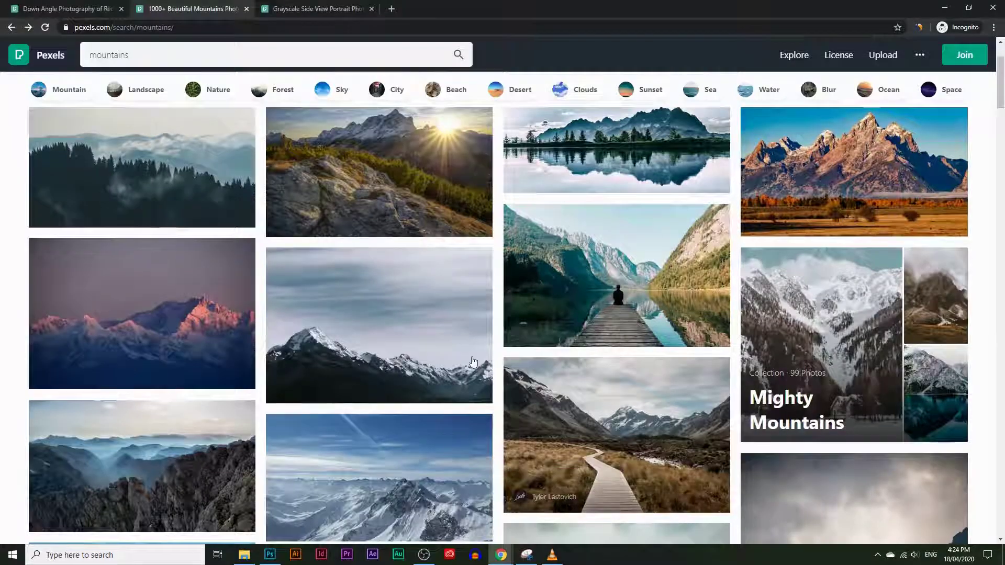
scroll(455, 304, down, 1)
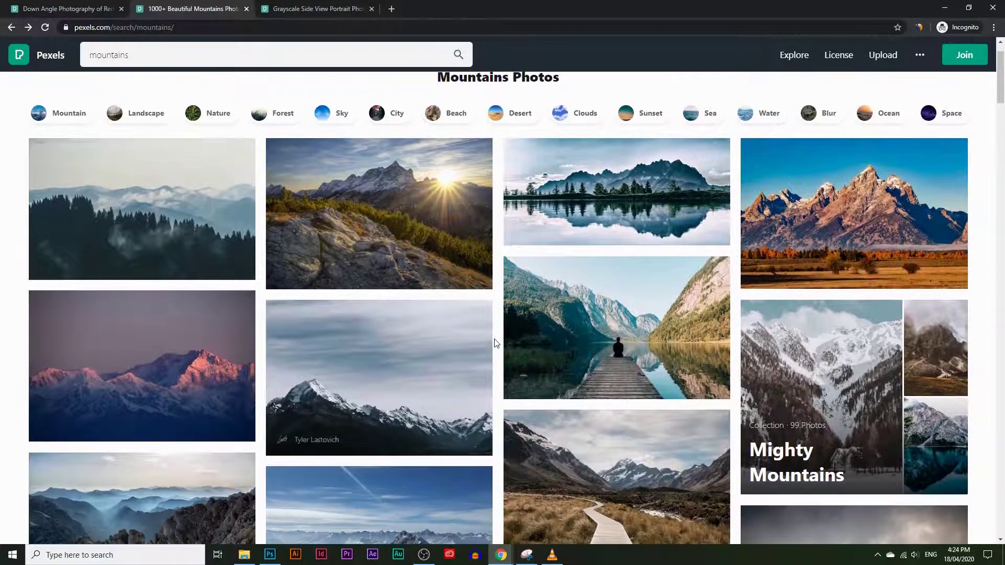
scroll(202, 381, down, 8)
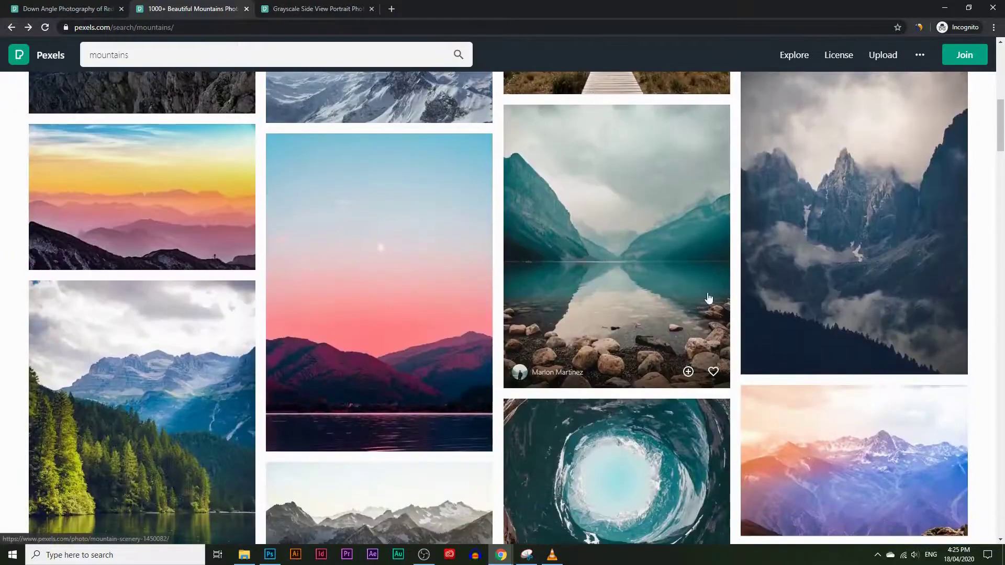
scroll(708, 297, up, 2)
click(893, 238)
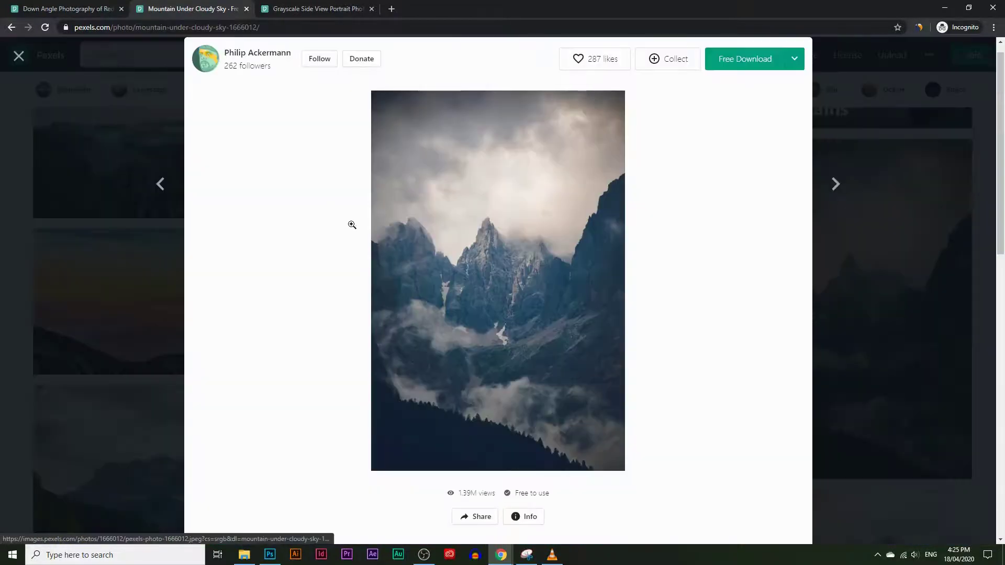
right_click(504, 270)
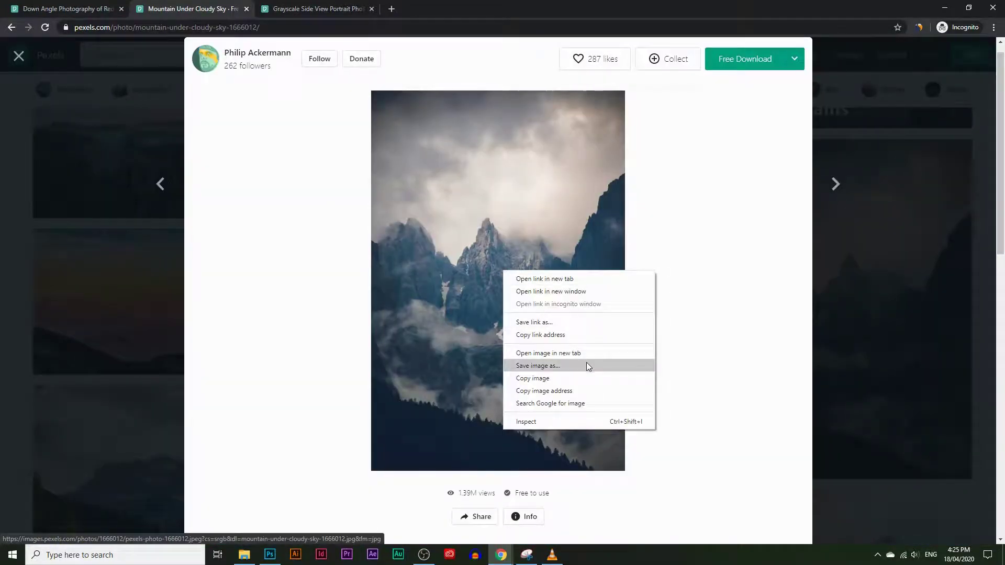
click(567, 379)
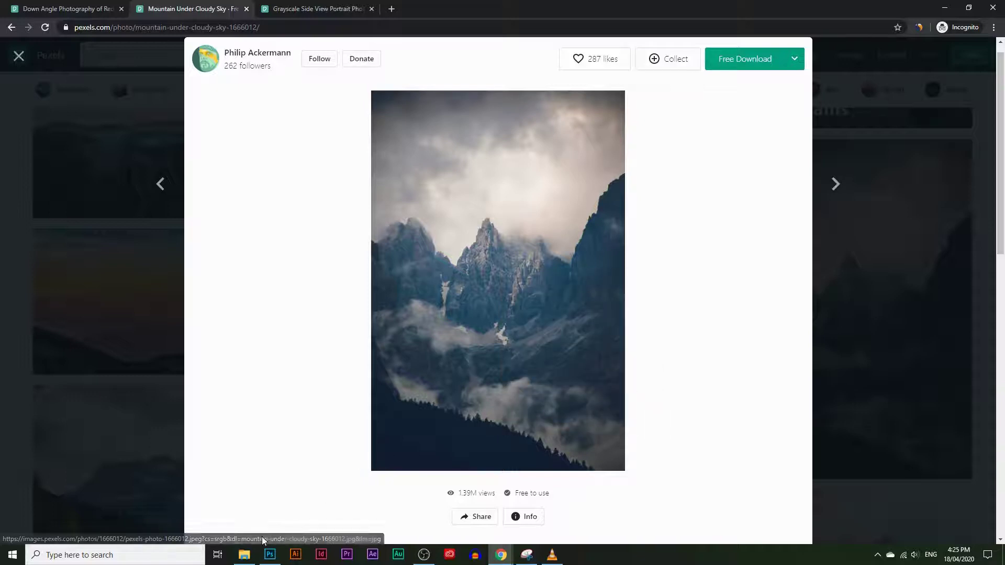
Step: Switch to Photoshop, paste the mountain photo into the portrait document and move its layer above the portrait layer
click(269, 555)
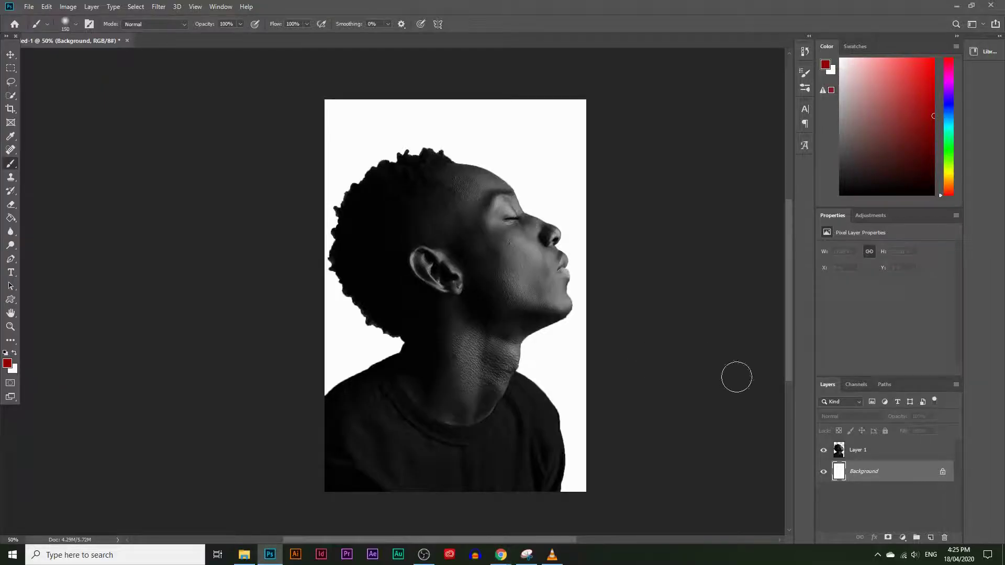
key(ctrl+v)
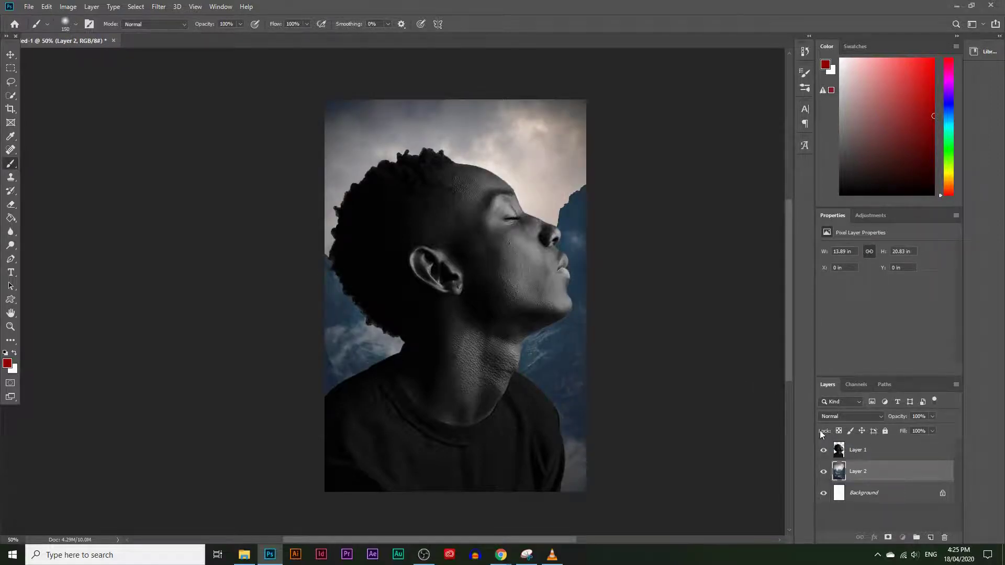
drag(876, 477, 873, 446)
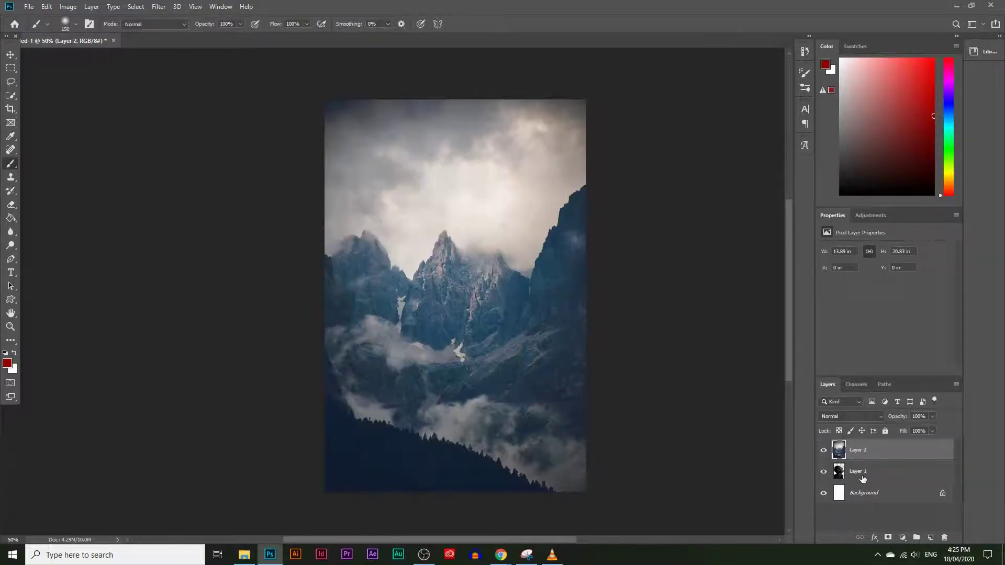
Step: Rename the cut-out portrait layer as Model
double_click(860, 473)
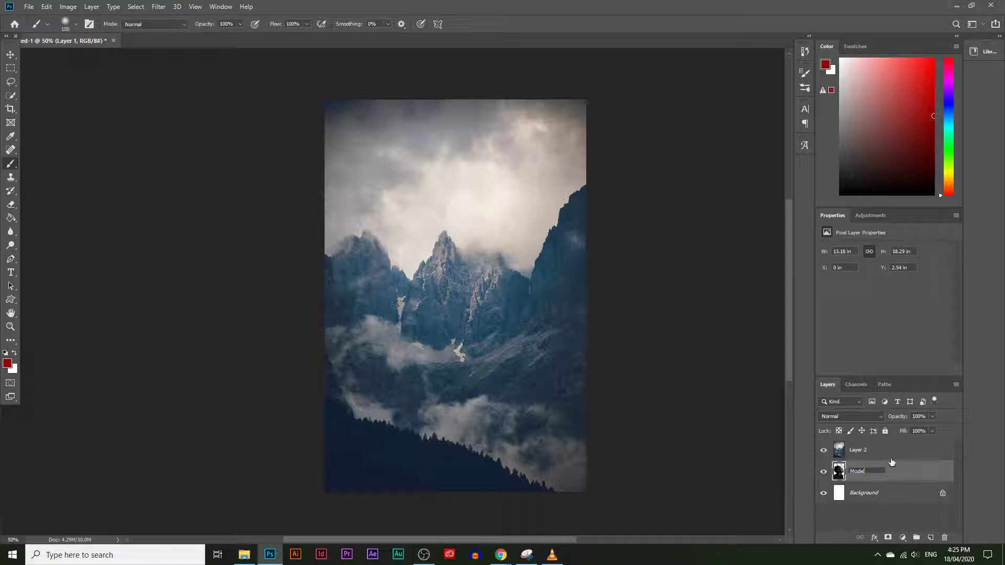
click(875, 456)
Step: Rename the mountain photo layer as Mountains and hide it
double_click(873, 458)
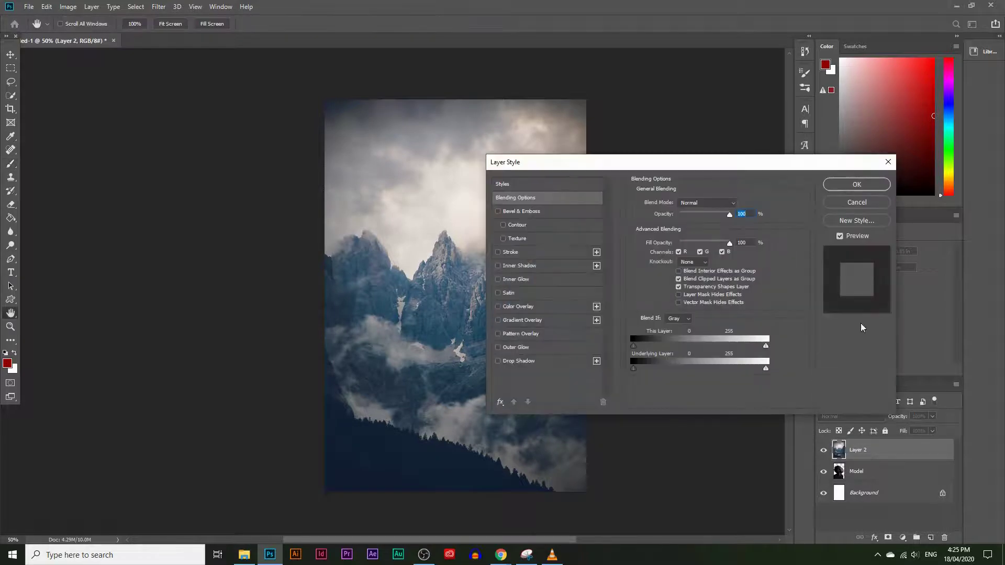
click(857, 202)
double_click(864, 451)
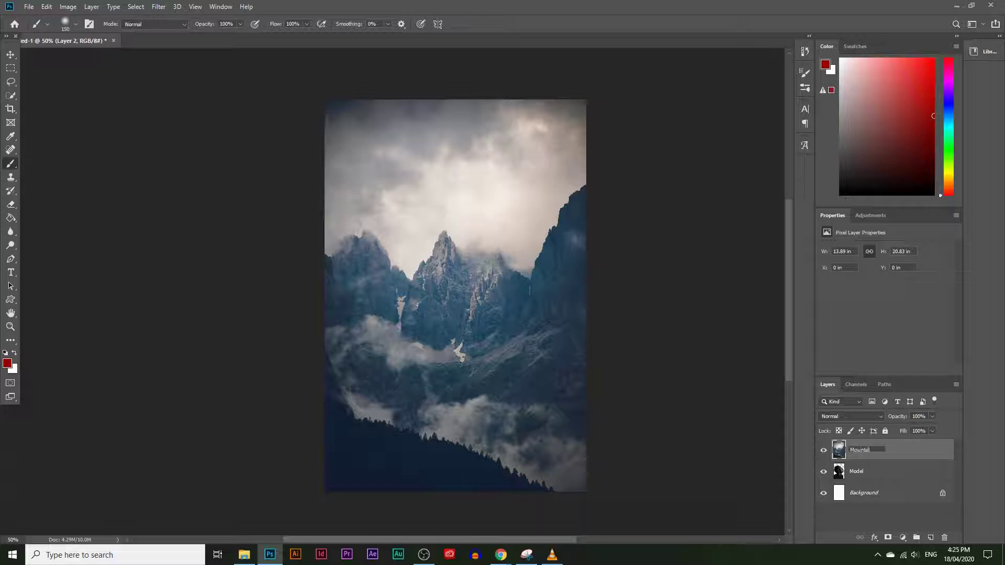
key(Return)
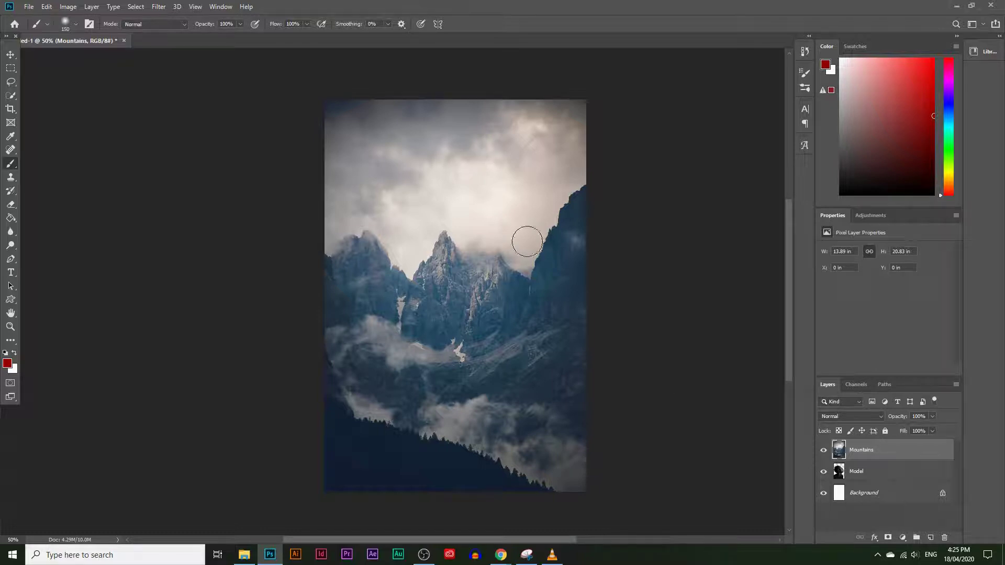
click(824, 453)
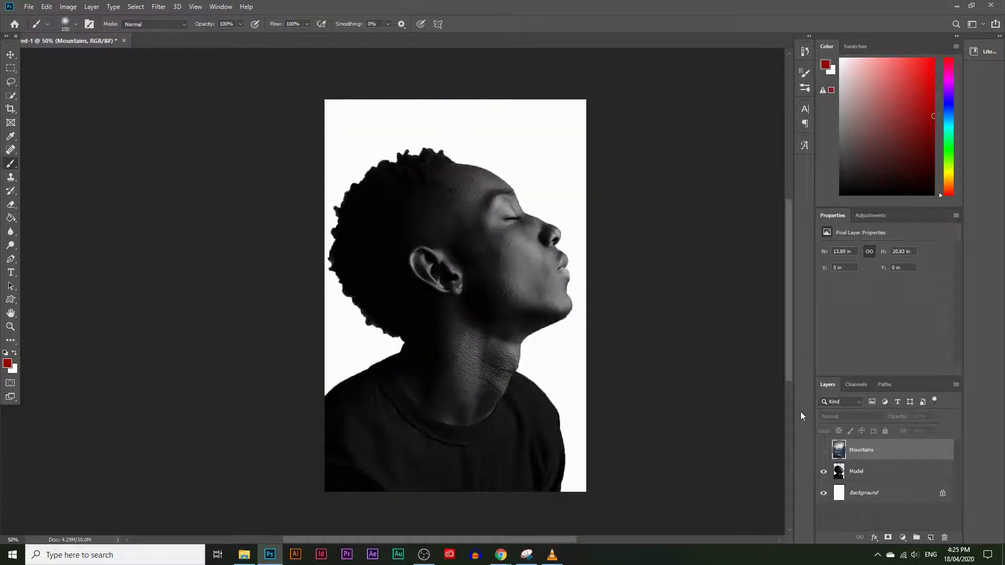
Step: Show the Mountains layer and mask it to the silhouette of the Model layer using a selection loaded from the Model layer
click(824, 451)
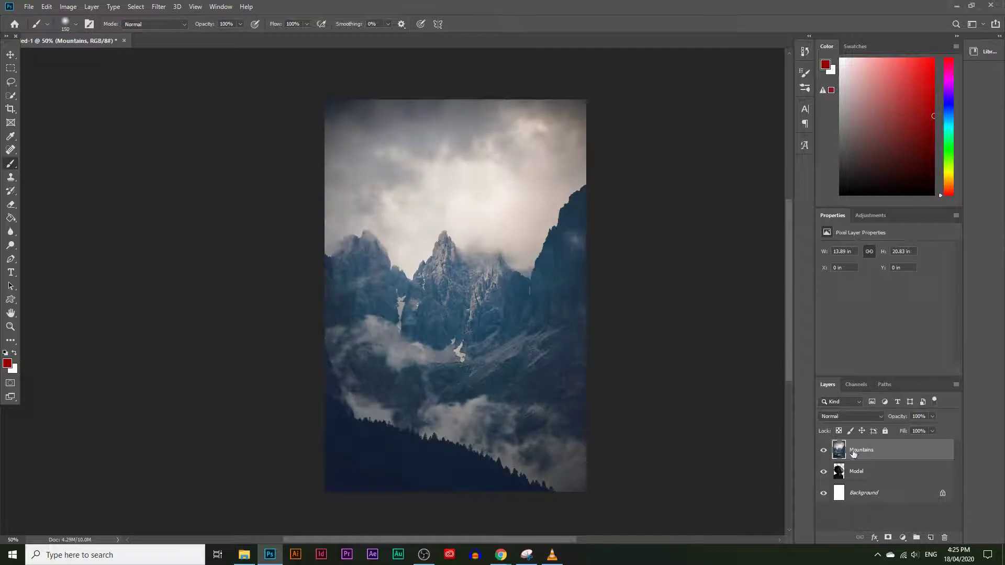
click(863, 471)
drag(856, 476, 840, 480)
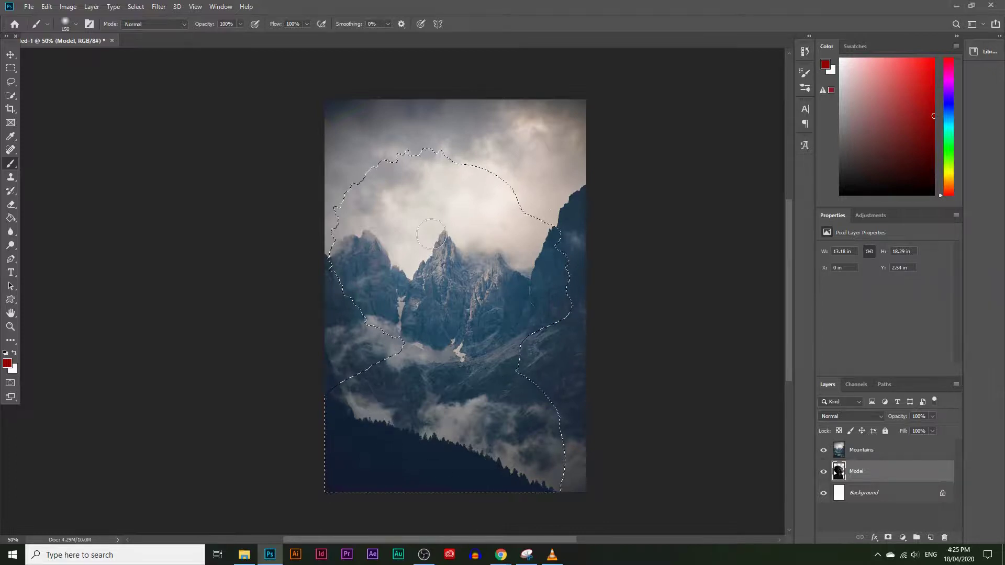
click(869, 454)
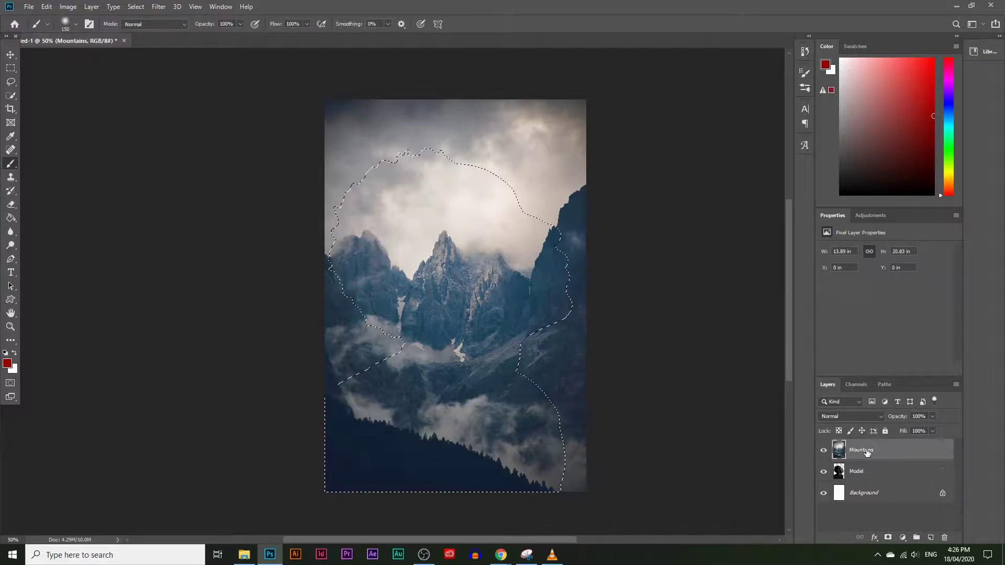
click(889, 538)
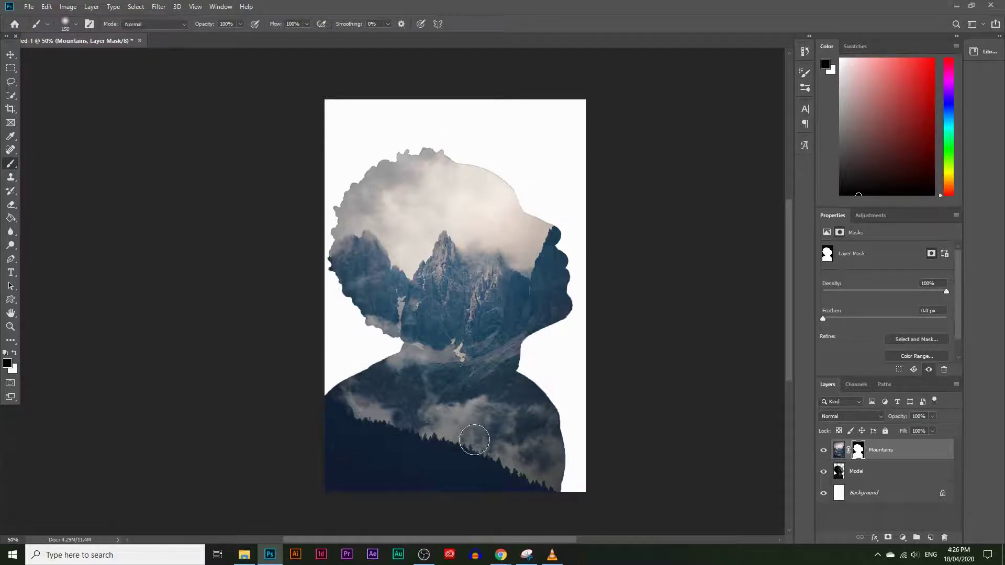
Step: Unlink the Mountains layer from its mask and move only the mountain image down and slightly left within the silhouette
click(10, 54)
mouse_move(429, 238)
mouse_down()
mouse_move(480, 216)
mouse_move(590, 308)
mouse_move(347, 194)
mouse_move(462, 275)
mouse_move(429, 238)
mouse_up()
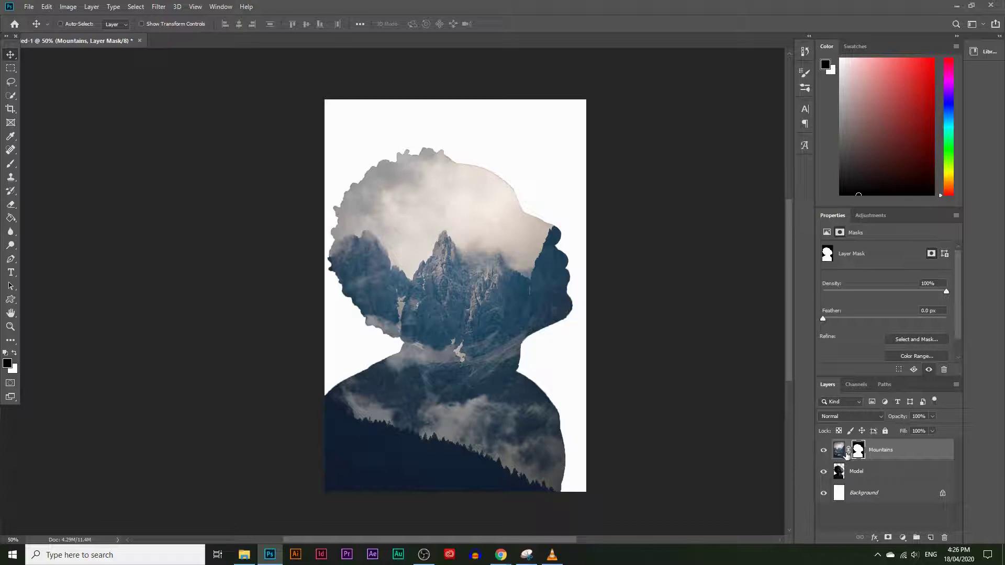
click(849, 452)
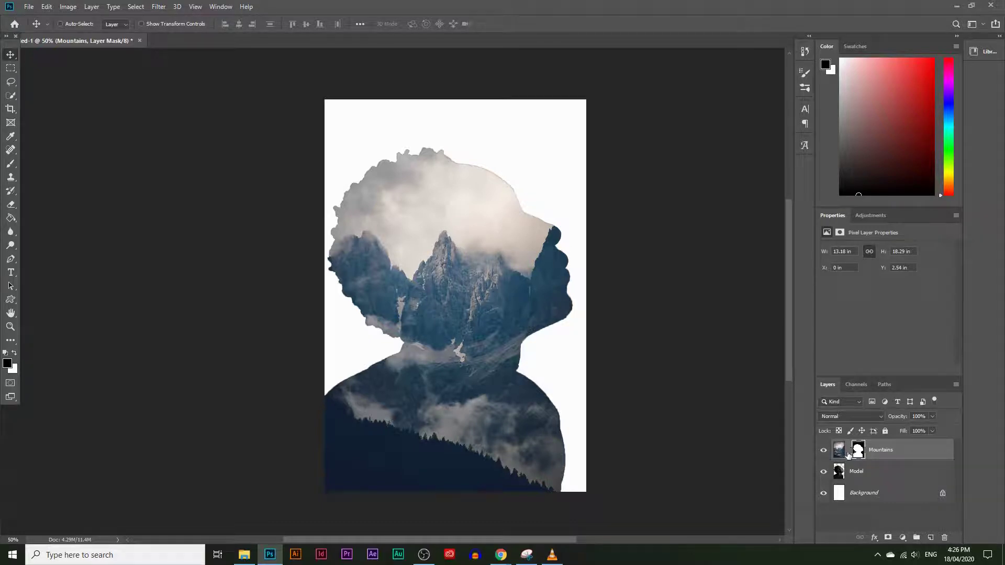
mouse_move(477, 265)
mouse_down()
mouse_move(468, 259)
mouse_move(519, 293)
mouse_move(467, 259)
mouse_up()
key(ctrl+z)
click(840, 450)
click(859, 449)
click(839, 449)
drag(449, 271, 433, 320)
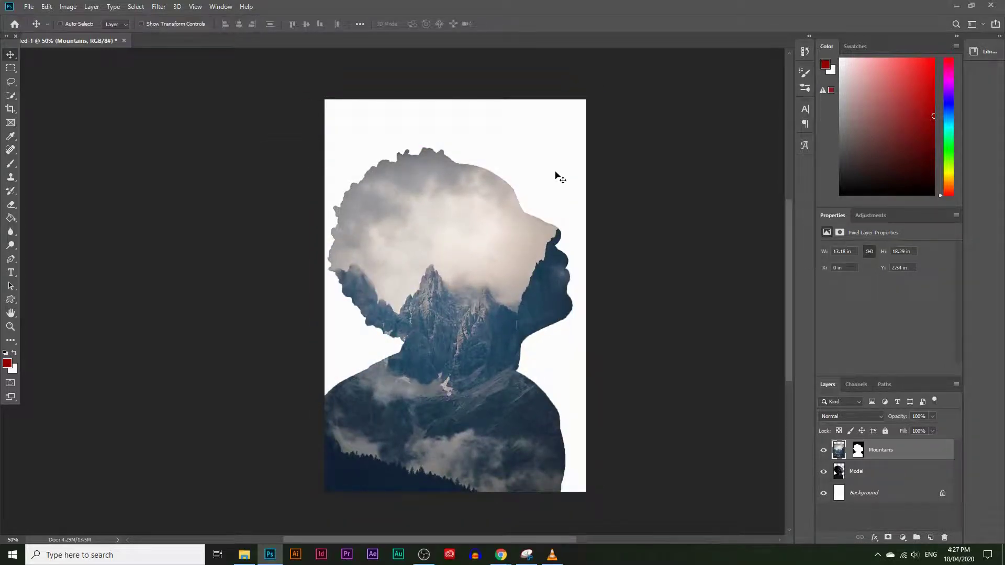
Step: Rotate the mountain image counterclockwise, enlarge and reposition it within the silhouette, and set the Mountains layer's blend mode to Screen
key(ctrl+t)
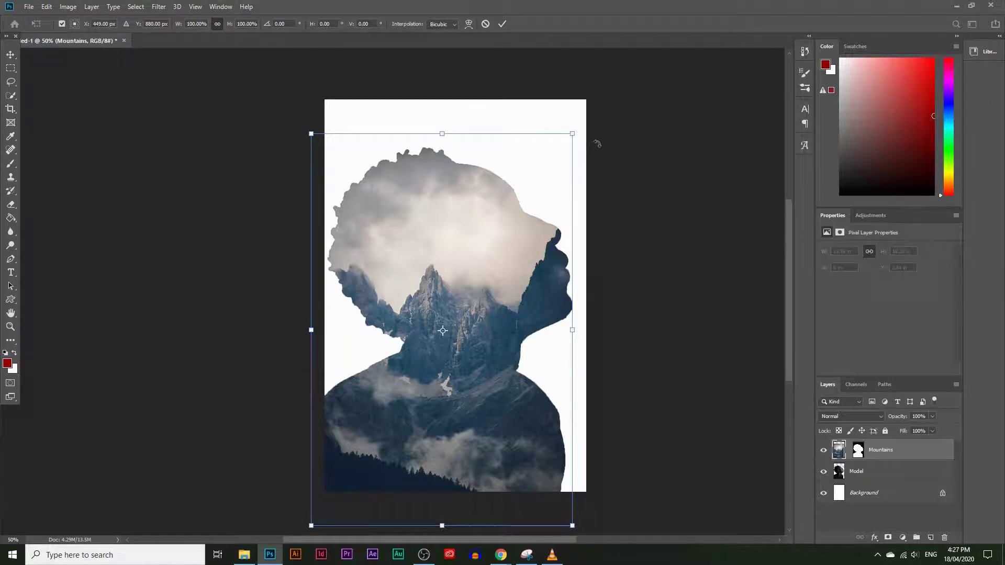
drag(589, 128, 449, 93)
drag(446, 194, 455, 182)
drag(560, 248, 612, 224)
drag(521, 265, 473, 313)
drag(557, 260, 507, 271)
key(Return)
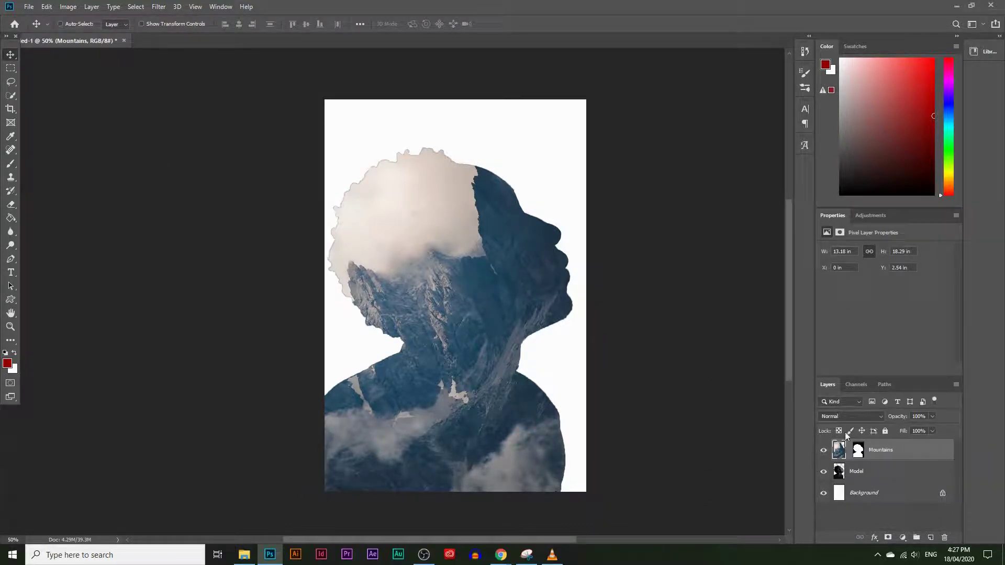
click(877, 418)
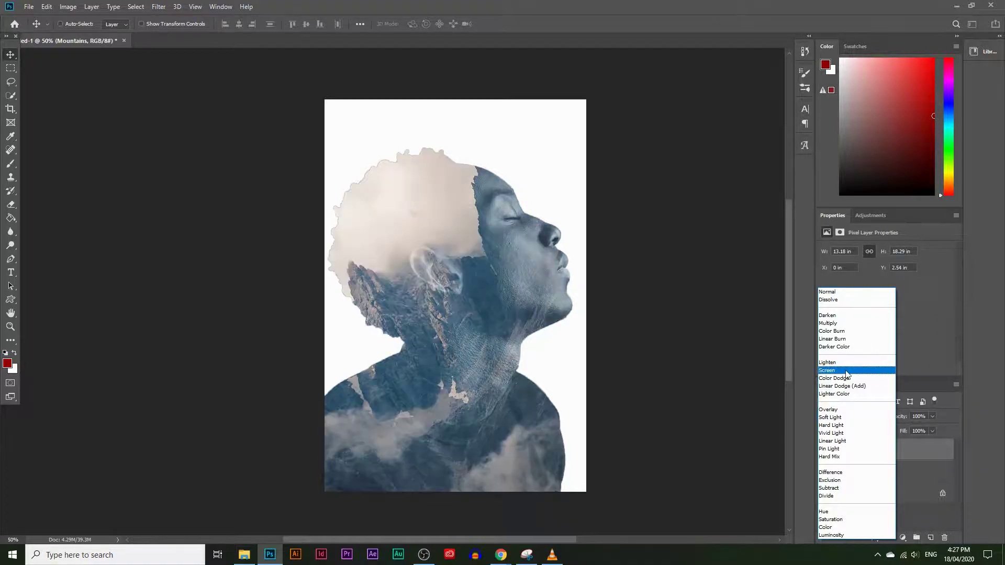
click(848, 370)
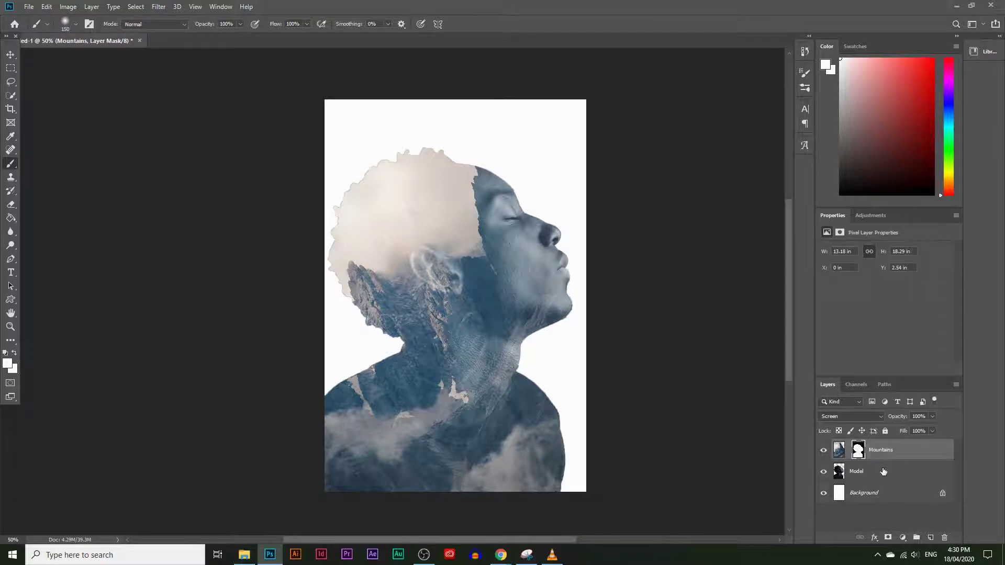
Step: Group the Mountains and Model layers together and add a white layer mask to the group
ctrl+click(898, 469)
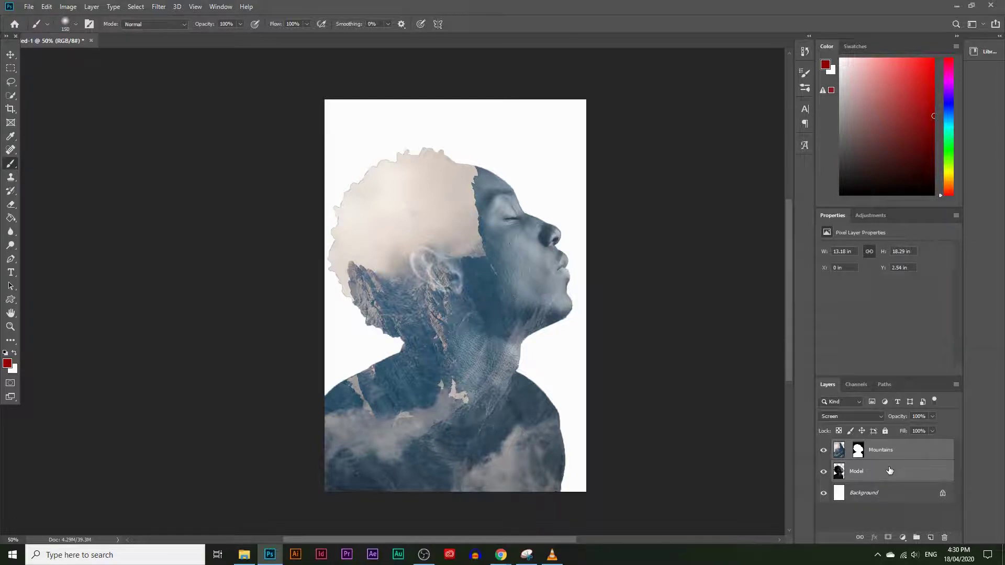
click(918, 538)
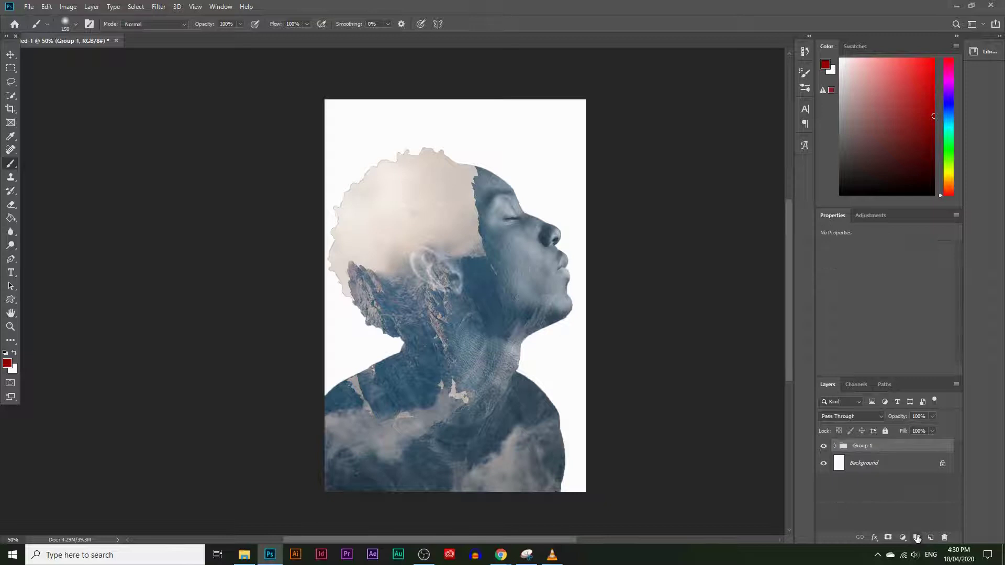
click(836, 446)
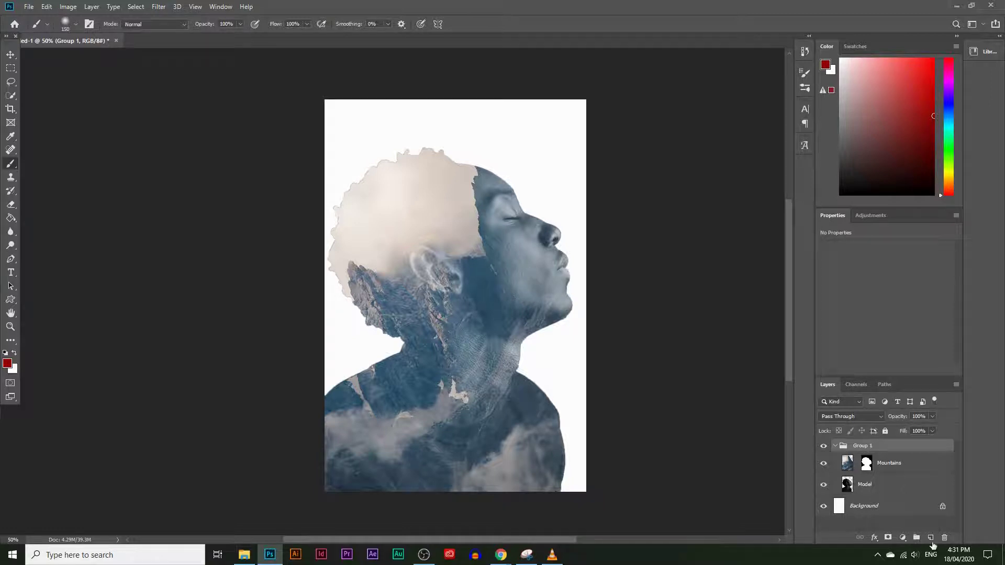
click(889, 538)
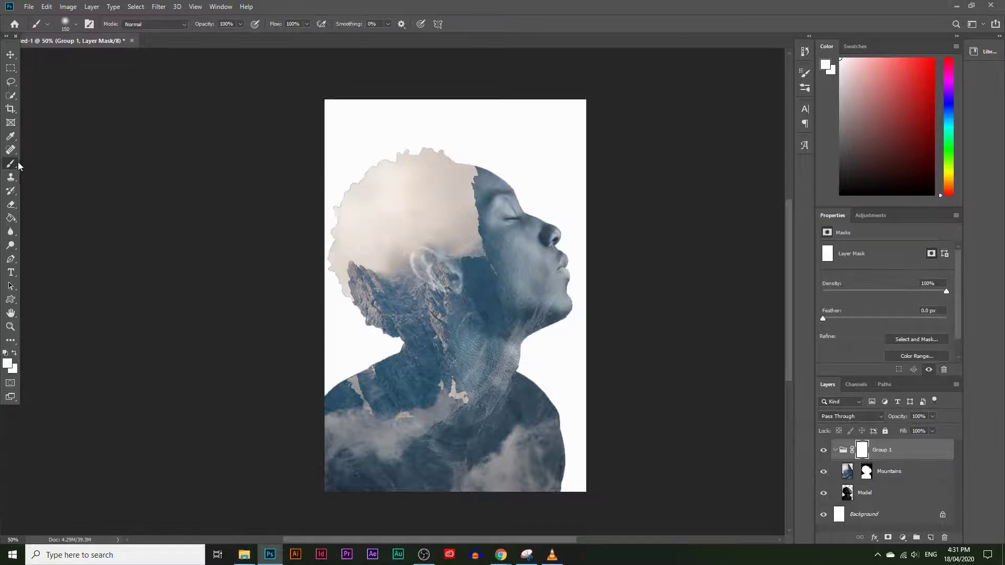
Step: Paint black on the group's mask with a soft 480 px brush at 0% hardness to fade the top and back of the hair
click(7, 362)
drag(358, 467, 365, 513)
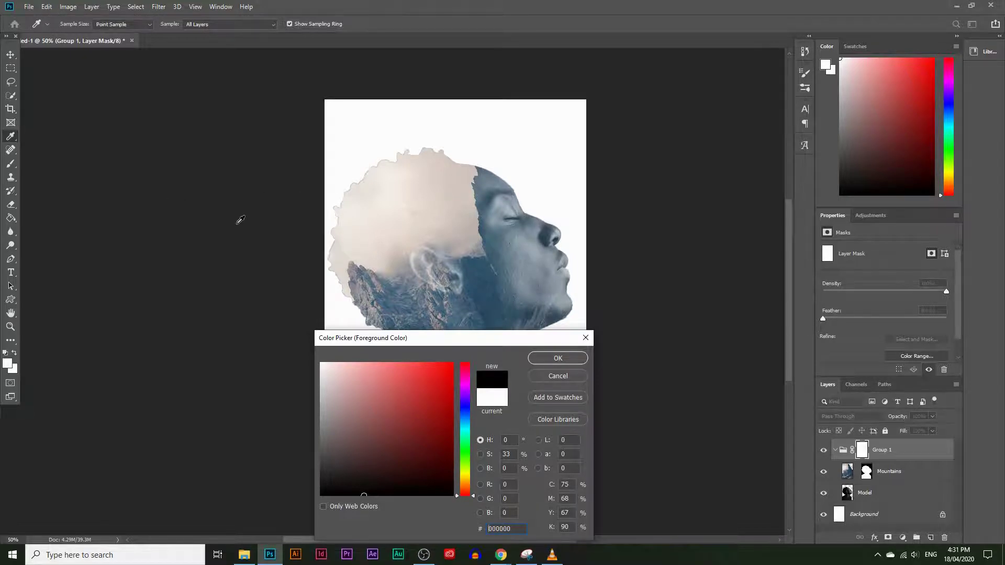
click(558, 359)
click(77, 25)
drag(98, 58, 118, 58)
click(249, 112)
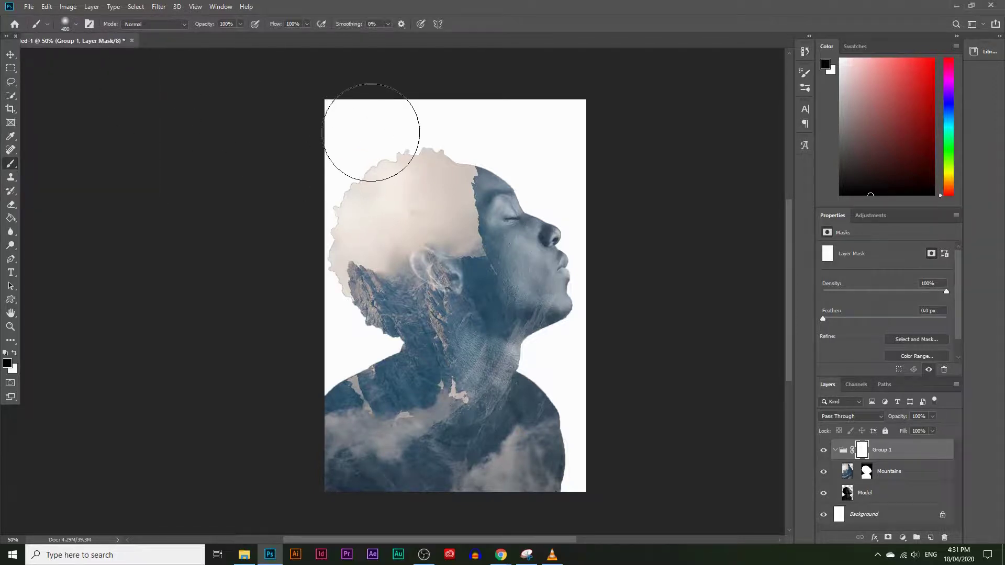
click(77, 26)
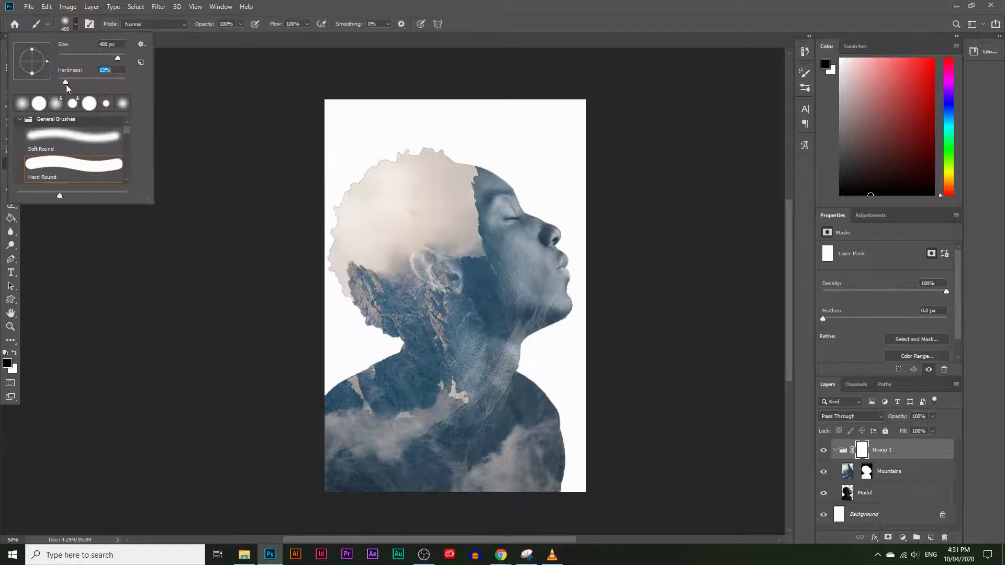
key(Return)
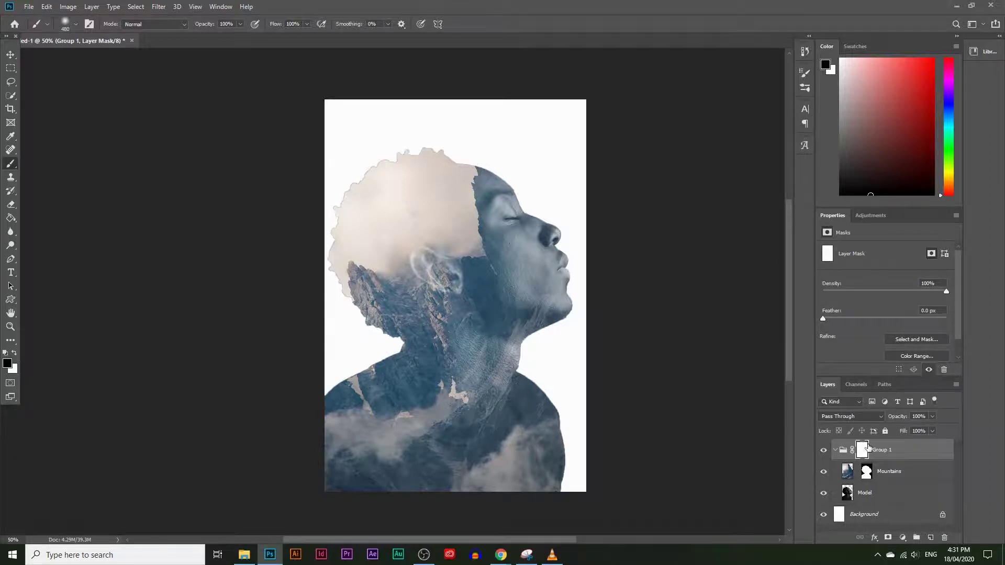
mouse_move(370, 179)
mouse_down()
mouse_move(401, 129)
mouse_move(423, 125)
mouse_move(376, 129)
mouse_move(314, 163)
mouse_move(316, 178)
mouse_move(273, 194)
mouse_move(285, 231)
mouse_move(266, 264)
mouse_move(278, 310)
mouse_up()
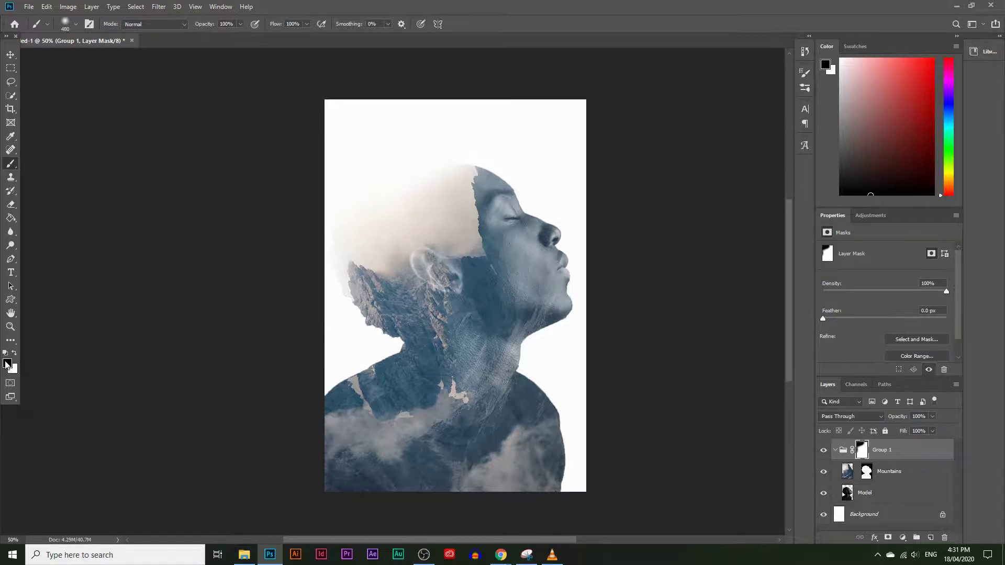
Step: Paint white (ffffff) on the group's mask with a 23 px soft brush to restore the rock edge at the back of the head
click(7, 364)
text(ffffff)
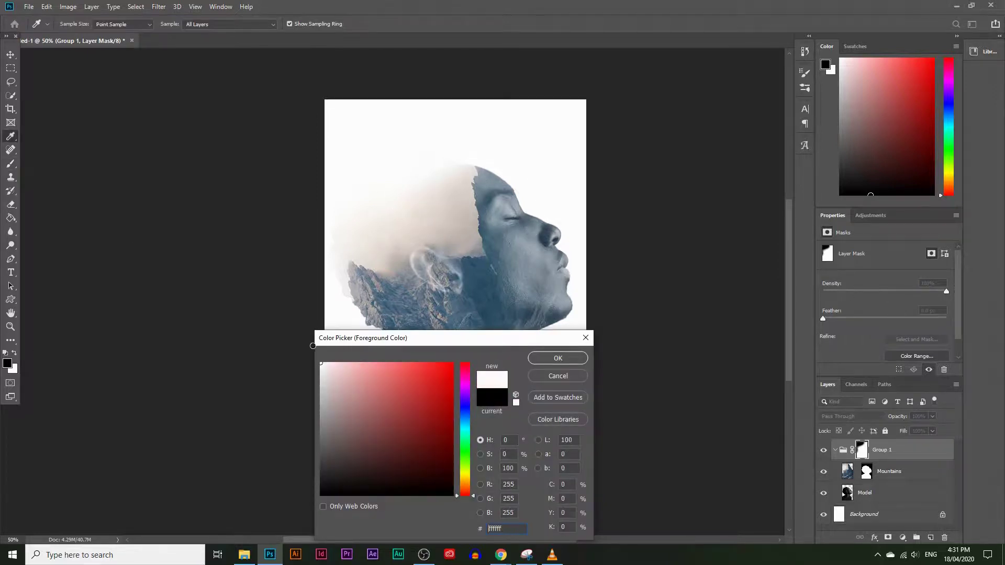
click(558, 358)
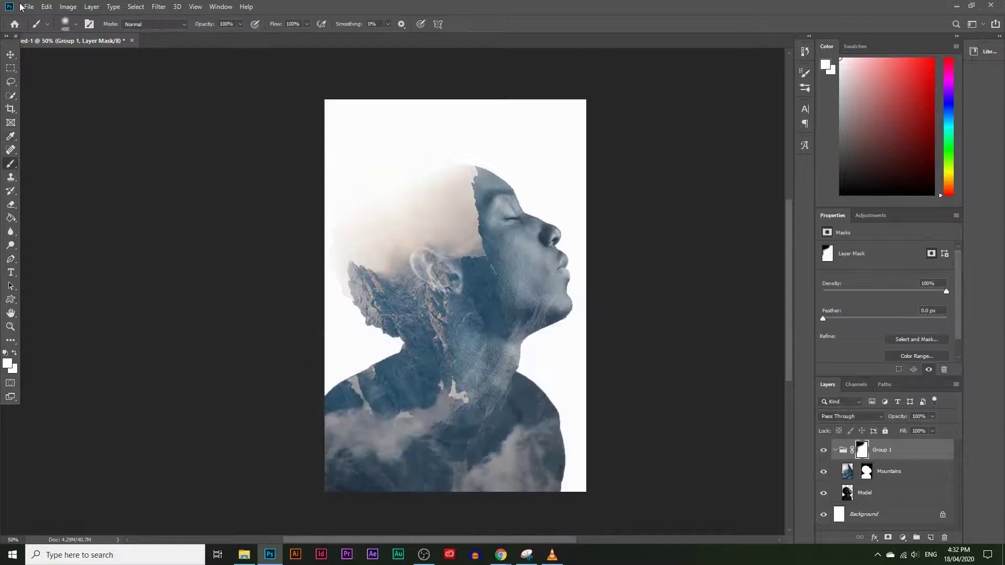
click(79, 25)
drag(83, 58, 73, 59)
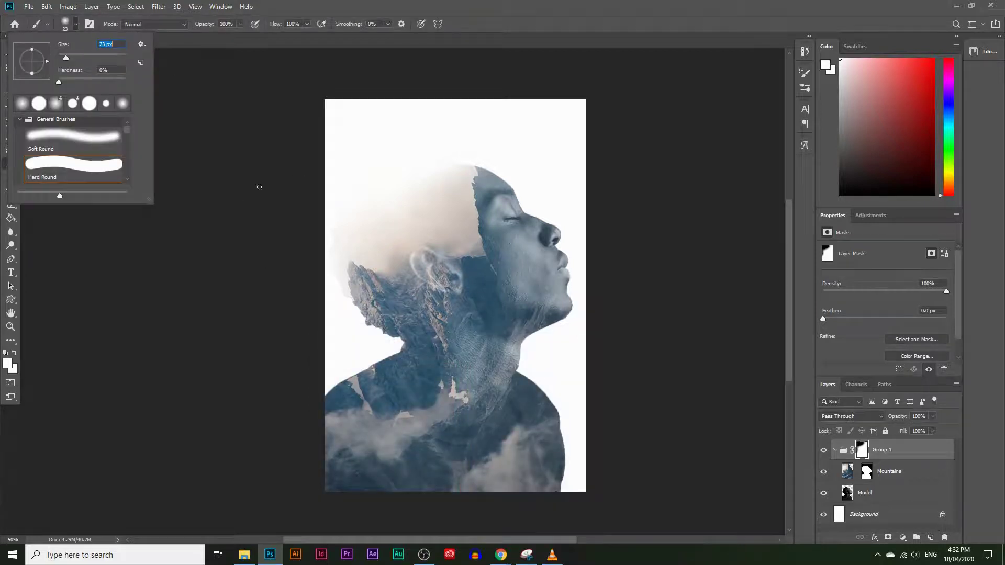
click(10, 326)
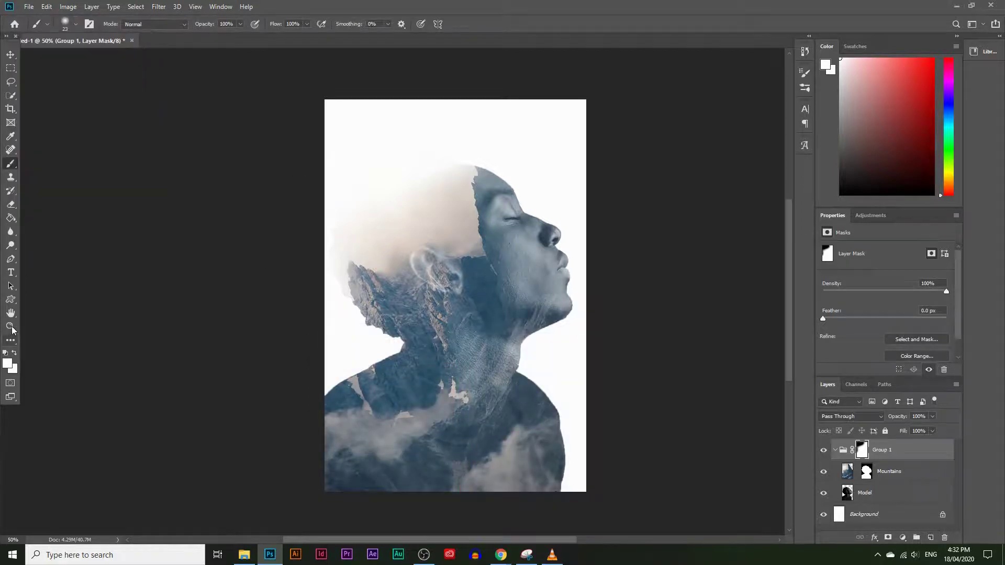
click(253, 263)
drag(252, 263, 352, 356)
click(11, 164)
mouse_move(311, 236)
mouse_down()
mouse_move(311, 186)
mouse_move(325, 303)
mouse_move(317, 305)
mouse_move(353, 394)
mouse_move(351, 433)
mouse_move(388, 440)
mouse_move(332, 231)
mouse_move(436, 350)
mouse_move(371, 243)
mouse_move(457, 256)
mouse_move(432, 323)
mouse_move(376, 378)
mouse_move(357, 417)
mouse_move(416, 495)
mouse_up()
Step: Paint white on the group's mask along the blue rock edge at the top of the forehead to restore it fully
click(10, 326)
key(alt)
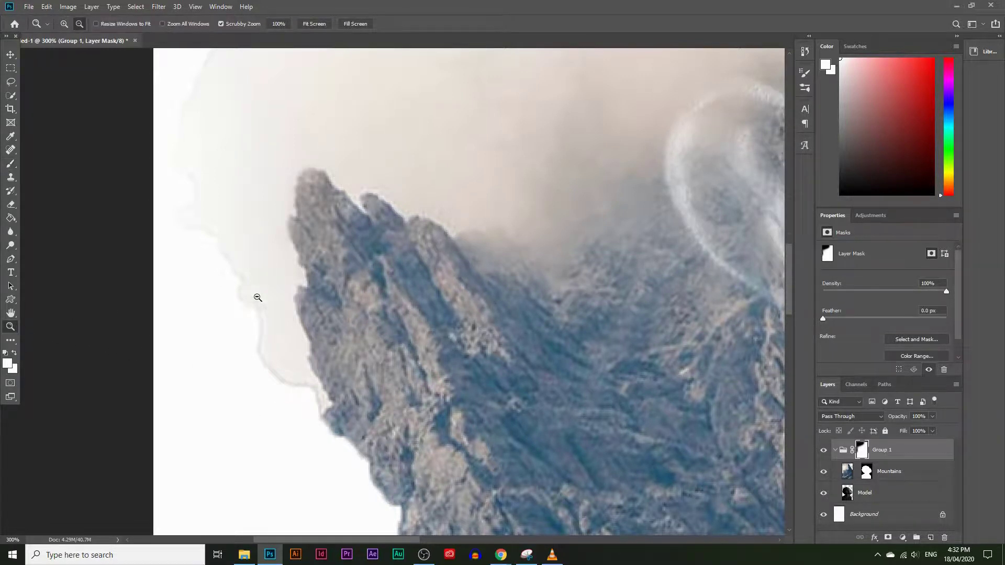
key(ctrl+0)
mouse_move(560, 110)
mouse_down()
mouse_move(581, 99)
mouse_move(616, 165)
mouse_move(550, 174)
mouse_up()
click(11, 164)
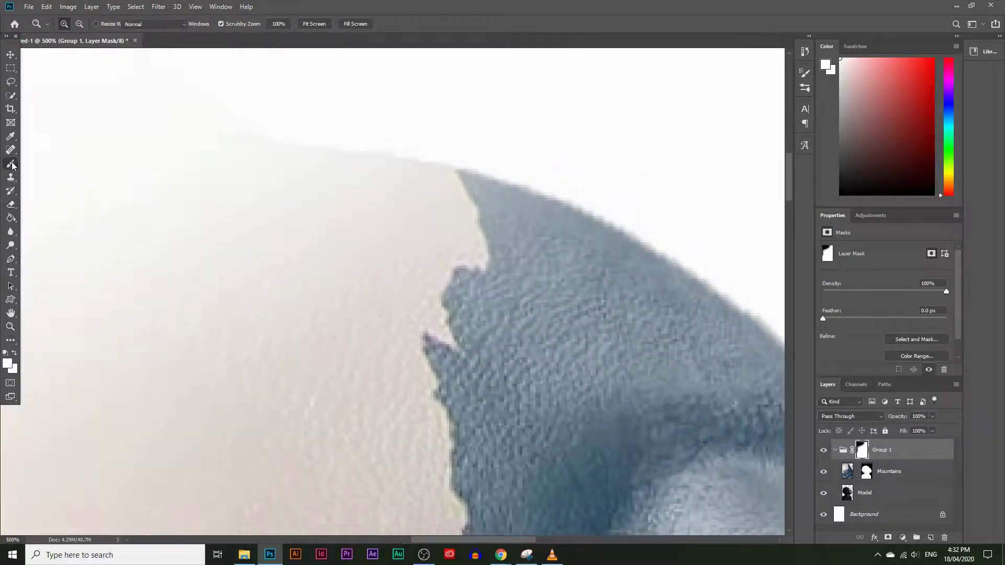
mouse_move(485, 198)
mouse_down()
mouse_move(606, 258)
mouse_move(660, 307)
mouse_move(571, 280)
mouse_move(532, 297)
mouse_move(520, 273)
mouse_move(506, 294)
mouse_move(475, 301)
mouse_move(495, 348)
mouse_up()
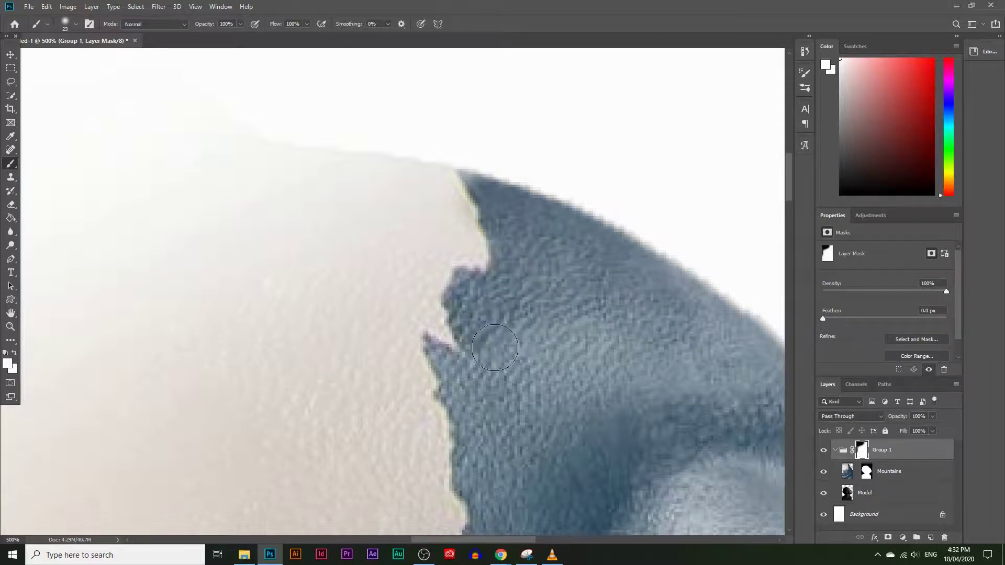
mouse_move(474, 382)
mouse_down()
mouse_move(445, 366)
mouse_move(469, 435)
mouse_up()
click(10, 326)
drag(347, 274, 372, 265)
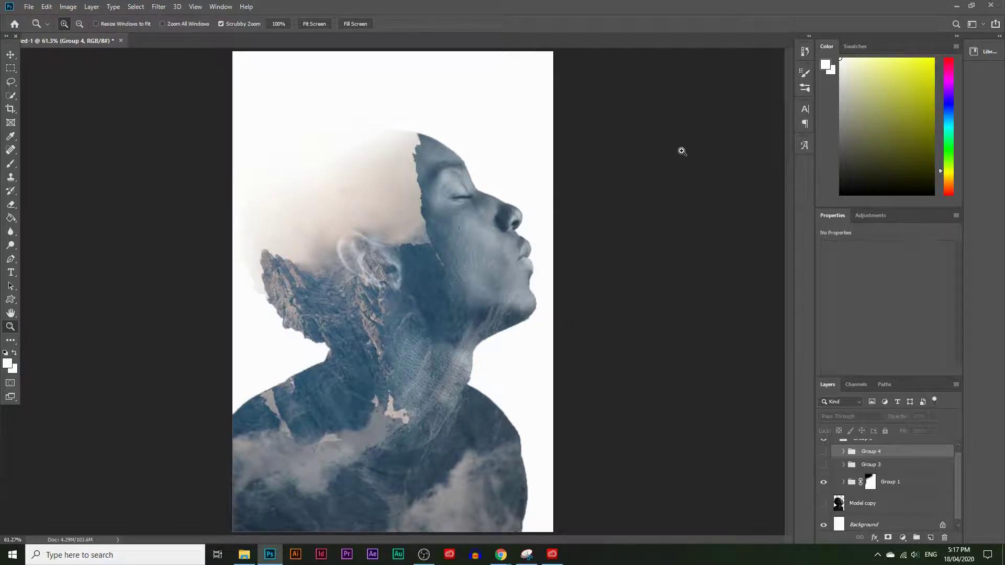
Step: Show Group 3 and Group 4 in the finished version to preview the cloud and moon effects
click(823, 465)
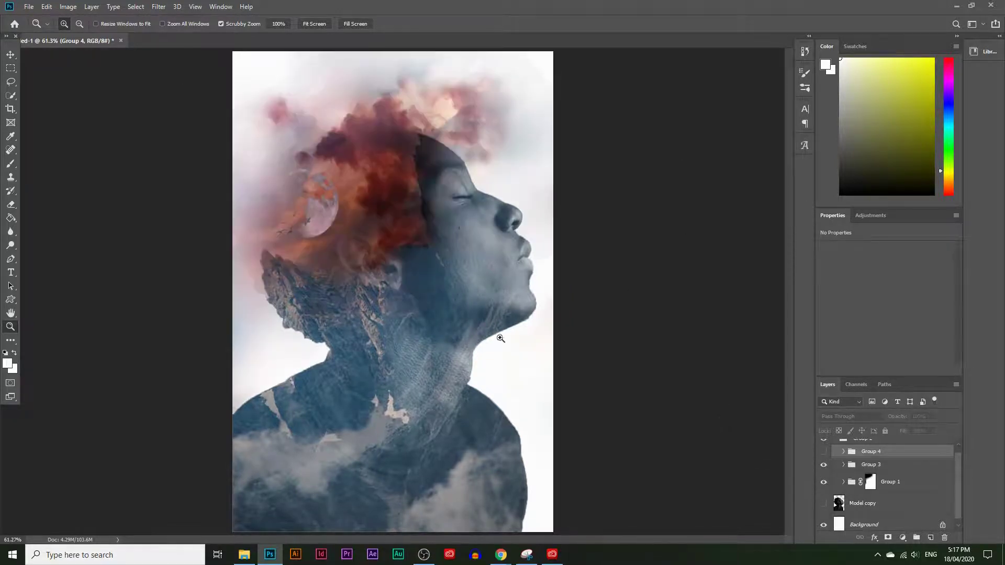
click(824, 453)
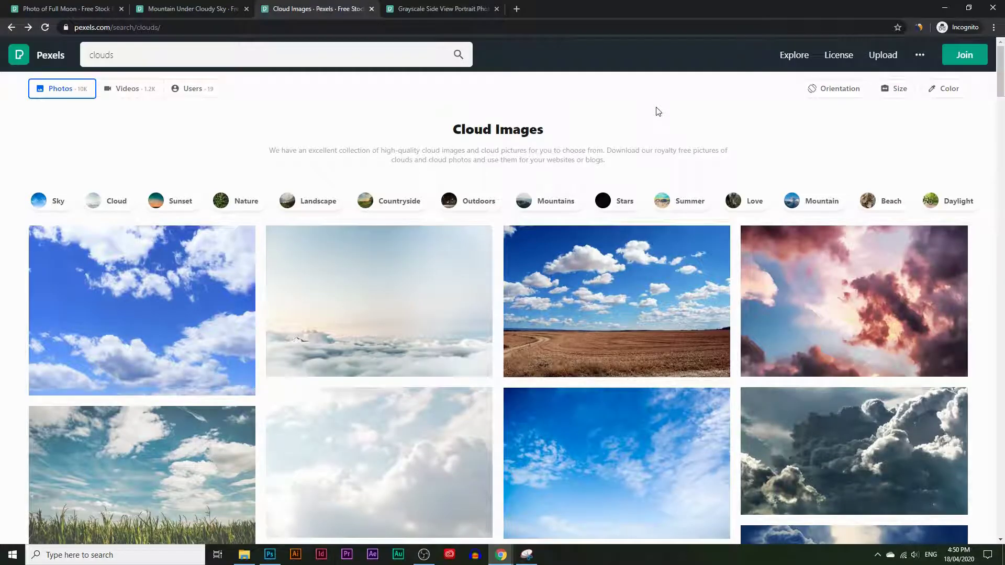
Step: Review the Pexels cloud results and the open mountain and full moon photos, checking the Photoshop composite before returning to the clouds
scroll(464, 240, down, 5)
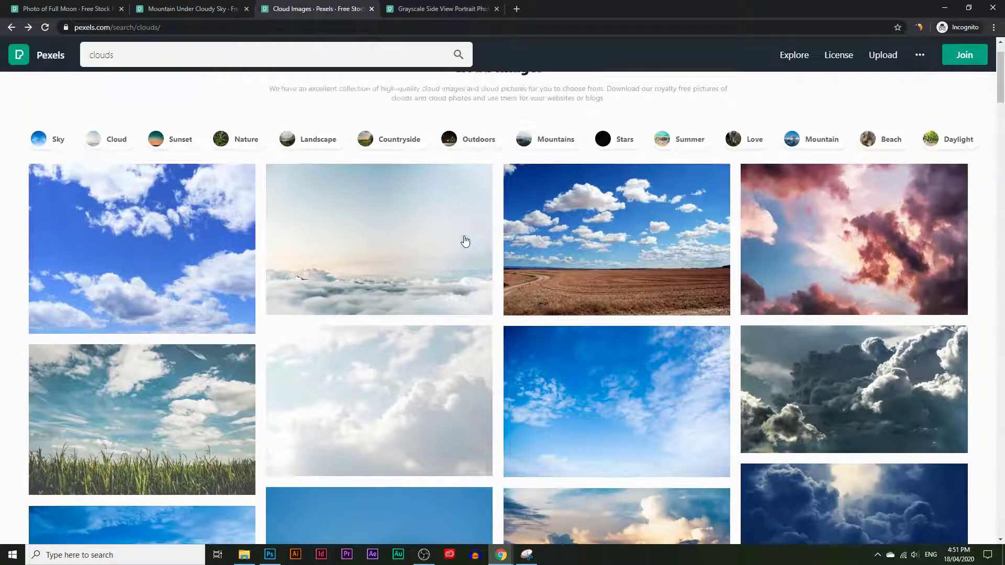
click(194, 7)
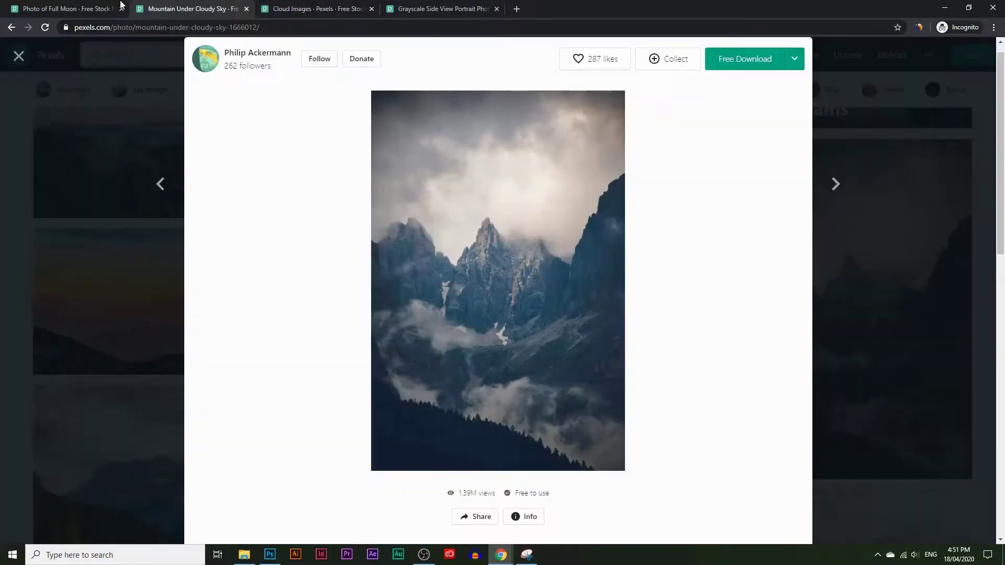
click(75, 8)
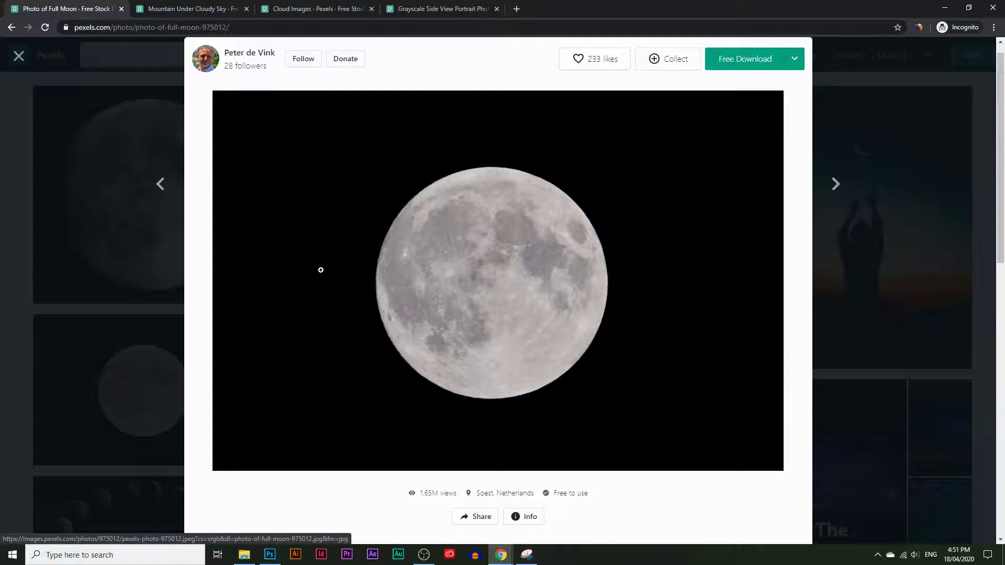
click(276, 550)
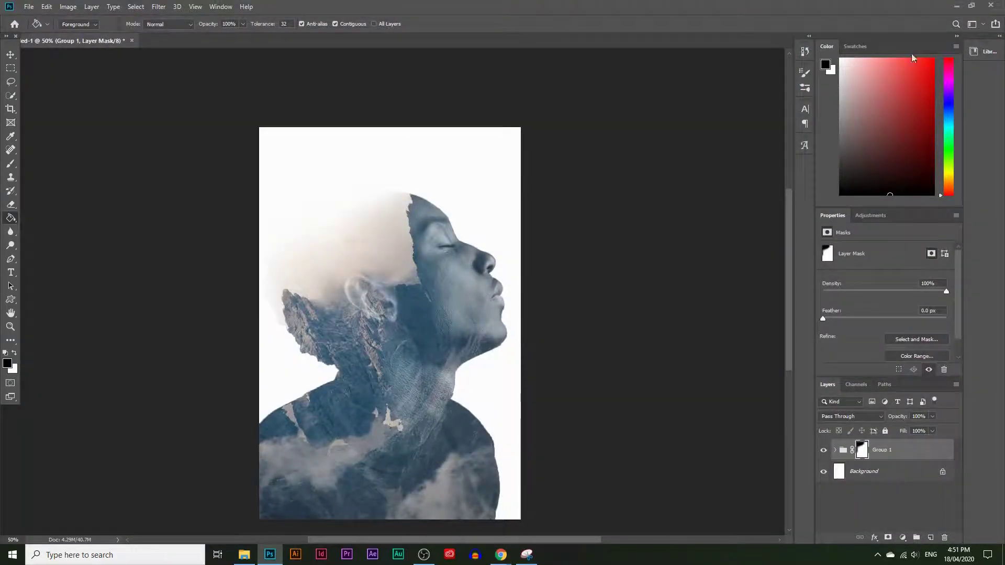
click(957, 6)
click(375, 6)
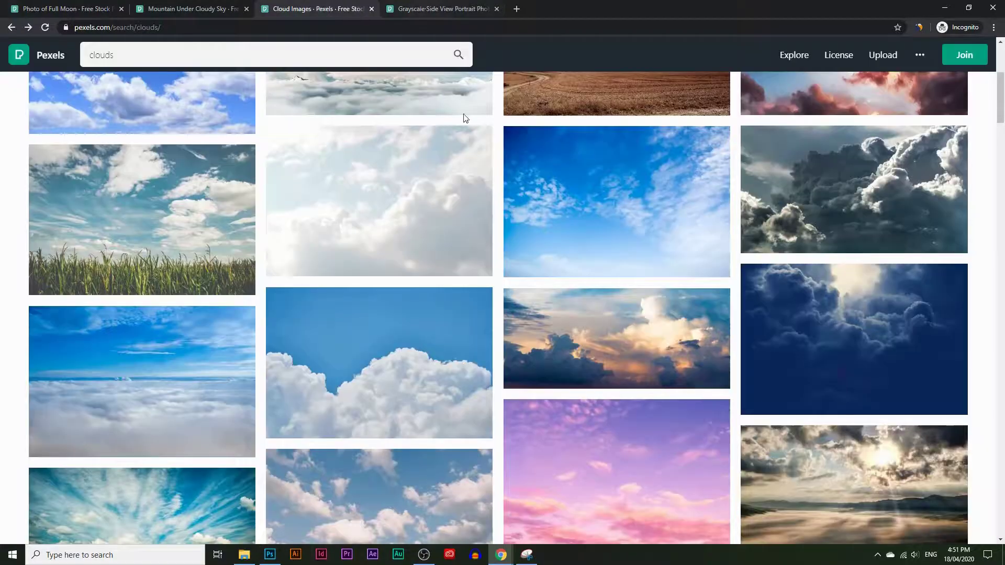
Step: Copy the red clouds and blue sky photo from the Pexels cloud results and paste it into the Photoshop composite as a new layer
scroll(465, 117, up, 4)
click(879, 251)
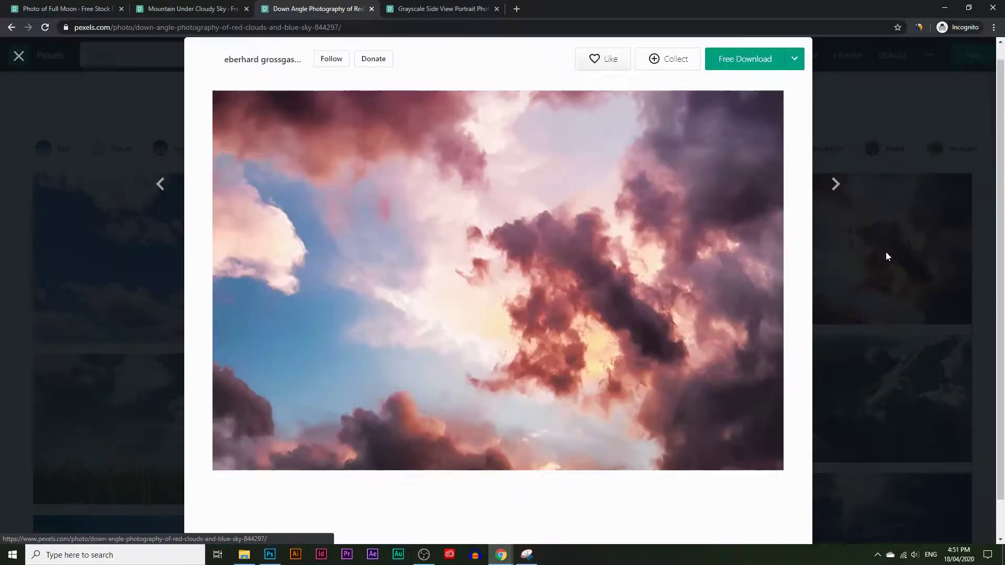
right_click(498, 272)
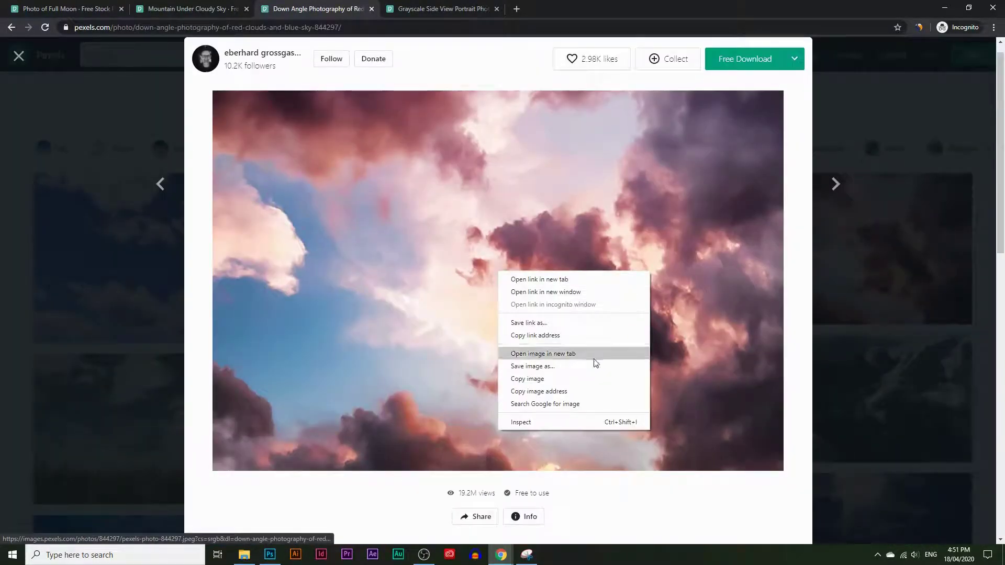
click(527, 379)
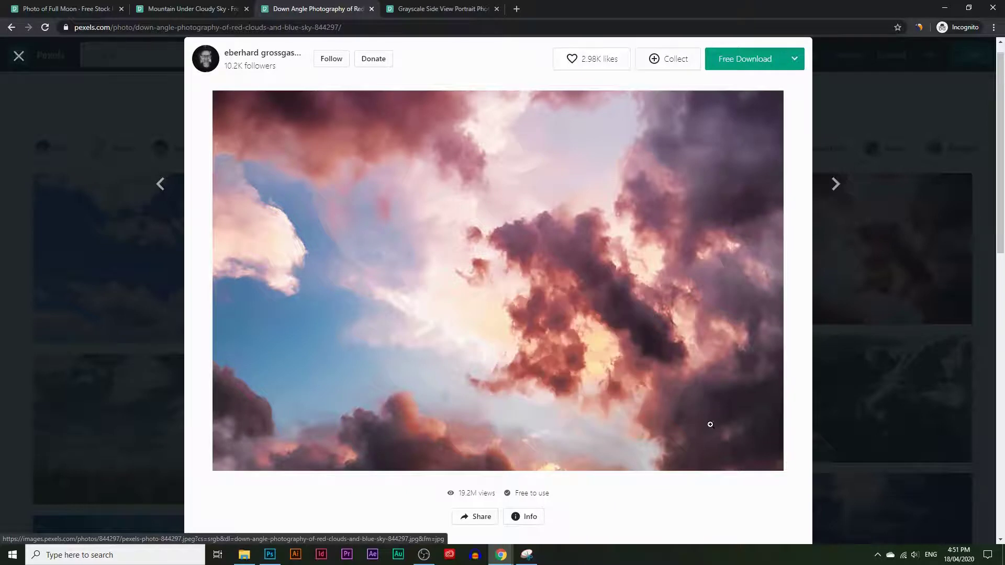
click(270, 555)
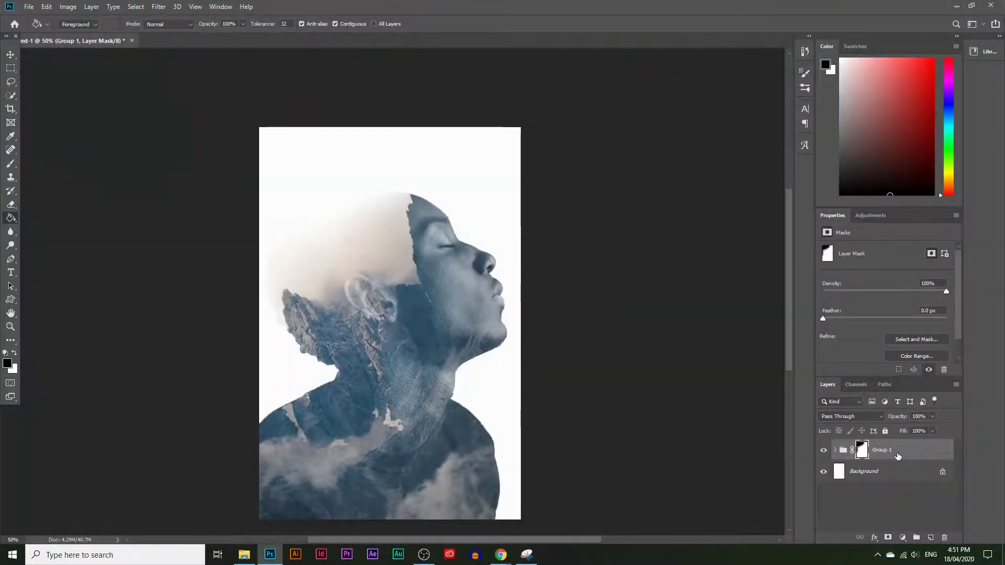
key(ctrl+v)
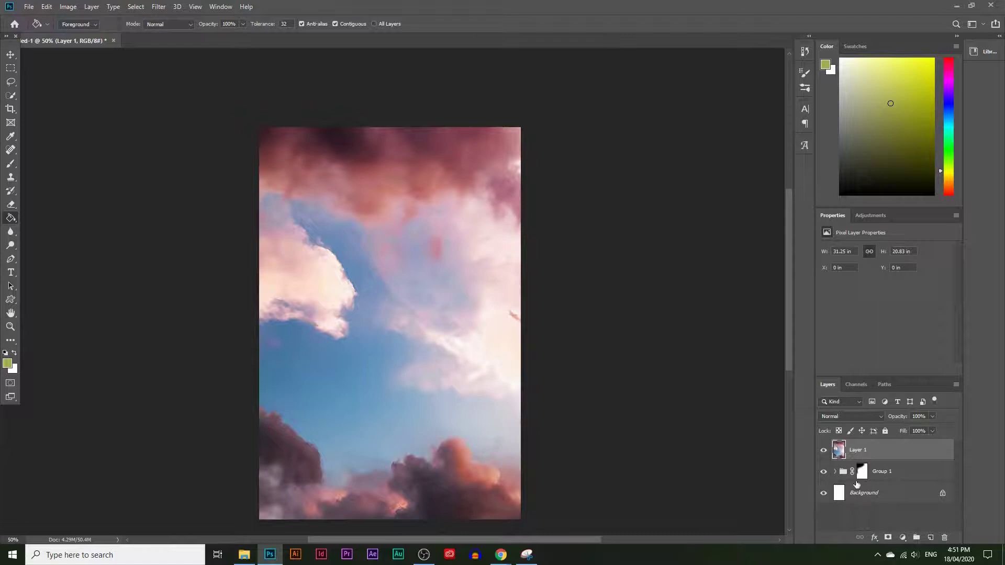
Step: Scale the pasted red cloud layer to about 66%, rotate it about -26°, and position its dark clouds over the head
click(834, 472)
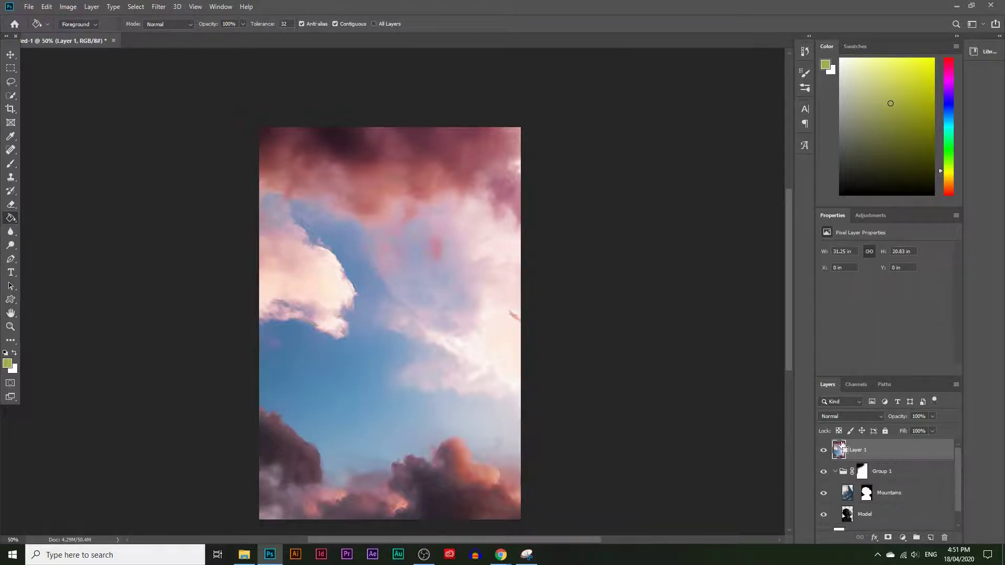
key(ctrl+t)
drag(554, 128, 554, 262)
drag(566, 315, 367, 170)
mouse_move(580, 123)
mouse_down()
mouse_move(517, 72)
mouse_move(561, 127)
mouse_up()
mouse_move(367, 225)
mouse_down()
mouse_move(325, 246)
mouse_move(366, 238)
mouse_up()
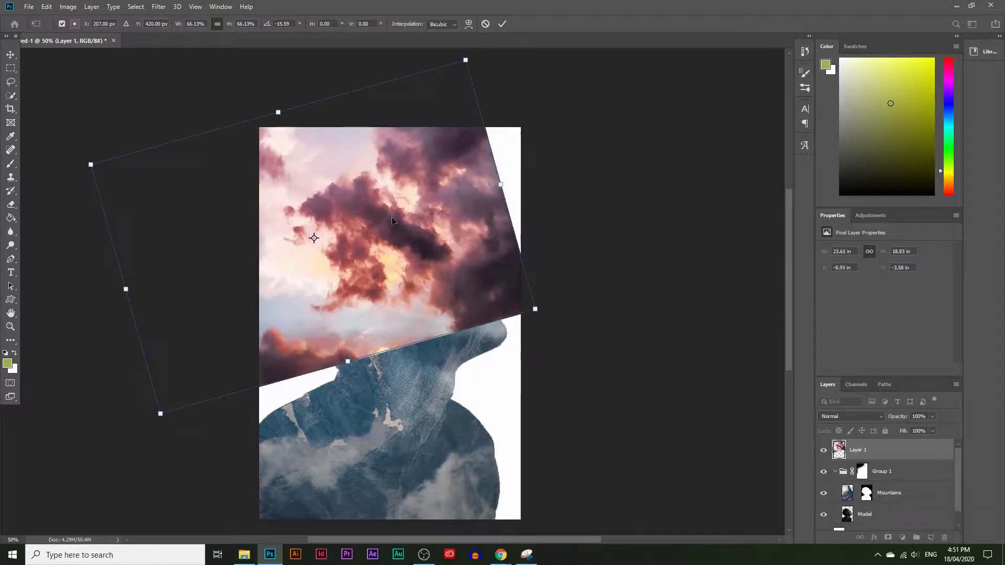
drag(526, 199, 516, 157)
drag(399, 225, 431, 225)
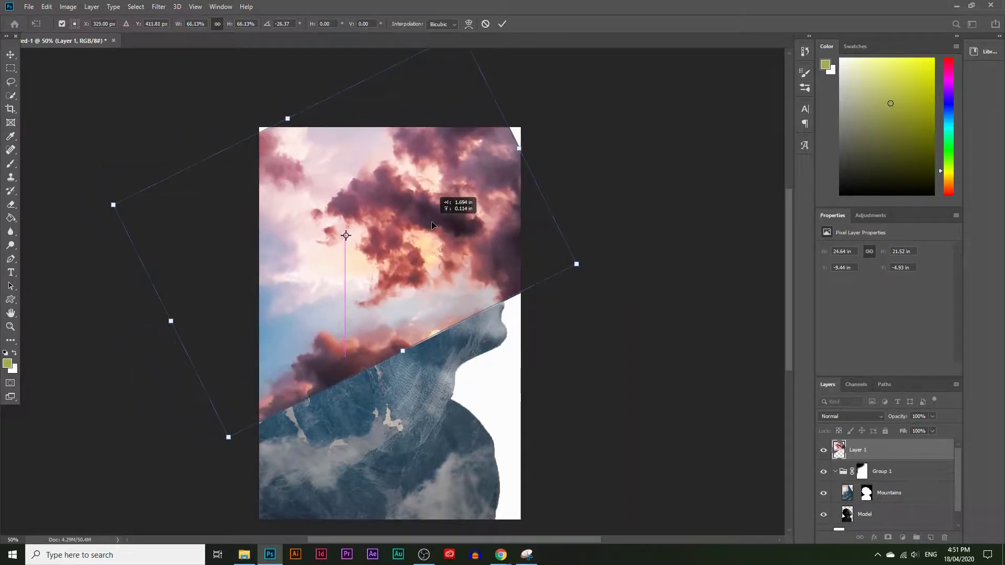
key(Return)
Step: Rename the red cloud layer Clouds 1 and set its blend mode to Multiply
key(g)
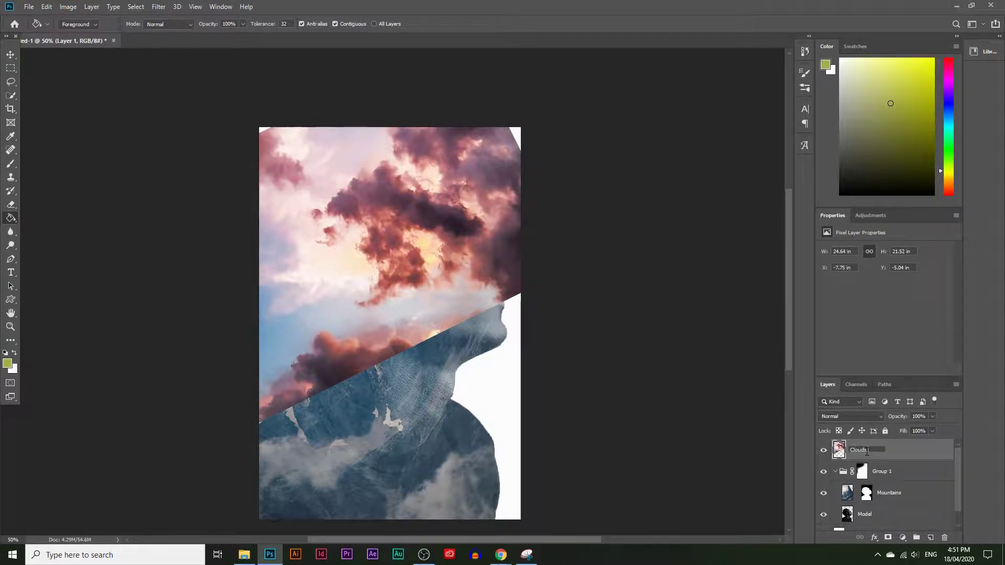
key(Return)
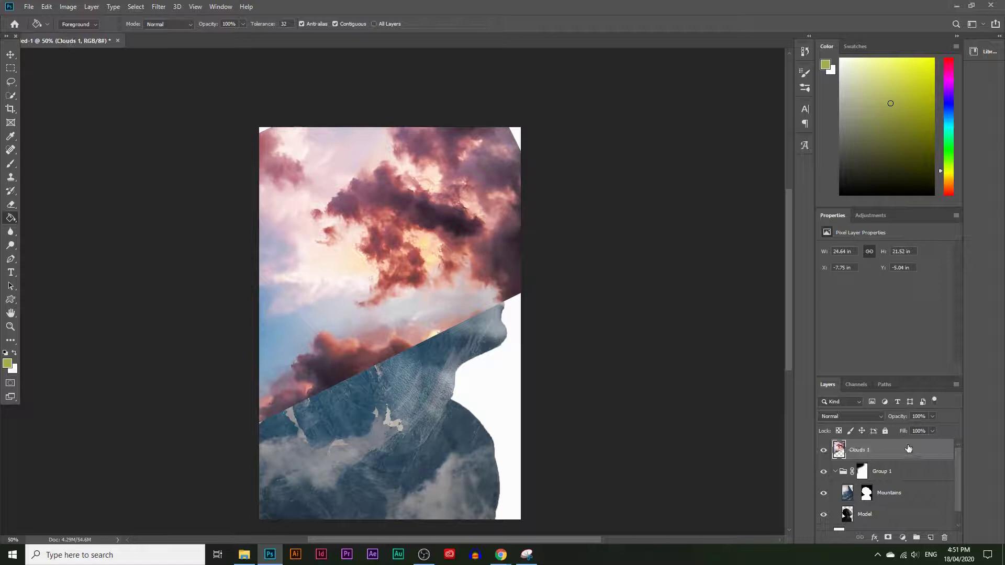
click(879, 417)
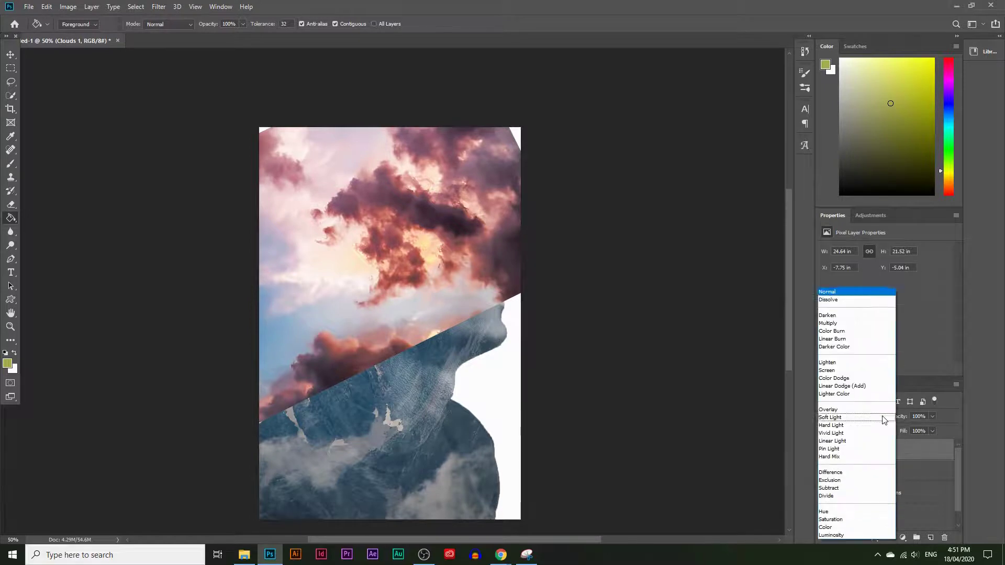
click(834, 324)
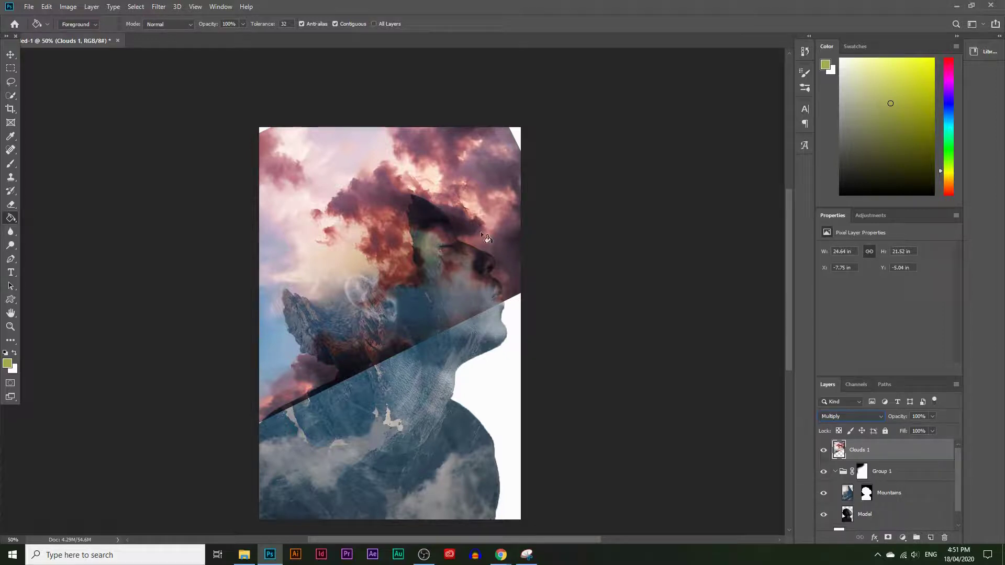
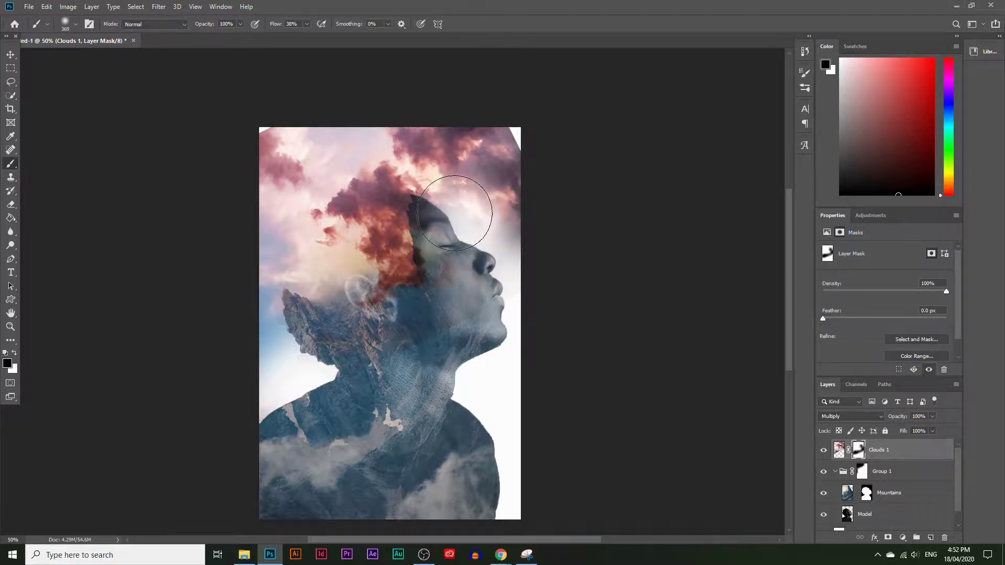
Step: Paint black on the Clouds 1 mask with a 369 px soft brush to fade the clouds around the head and over the face
mouse_move(285, 95)
mouse_down()
mouse_move(232, 171)
mouse_move(291, 97)
mouse_move(251, 139)
mouse_move(276, 295)
mouse_move(275, 338)
mouse_up()
mouse_move(362, 116)
mouse_down()
mouse_move(401, 102)
mouse_move(482, 132)
mouse_move(426, 118)
mouse_move(455, 117)
mouse_move(457, 143)
mouse_move(433, 148)
mouse_move(453, 134)
mouse_move(428, 131)
mouse_move(474, 151)
mouse_move(463, 126)
mouse_move(355, 110)
mouse_move(293, 156)
mouse_move(405, 119)
mouse_move(449, 134)
mouse_up()
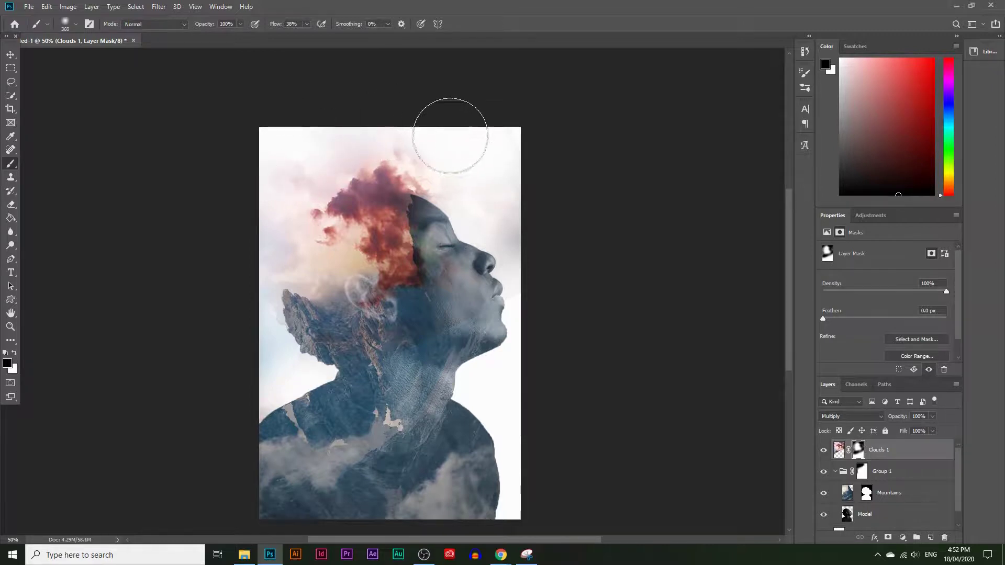
drag(466, 279, 458, 261)
Step: Paint white on the Clouds 1 mask with a smaller soft brush, down to 70 px, to restore red clouds above the forehead
click(6, 363)
click(314, 353)
click(547, 362)
key(b)
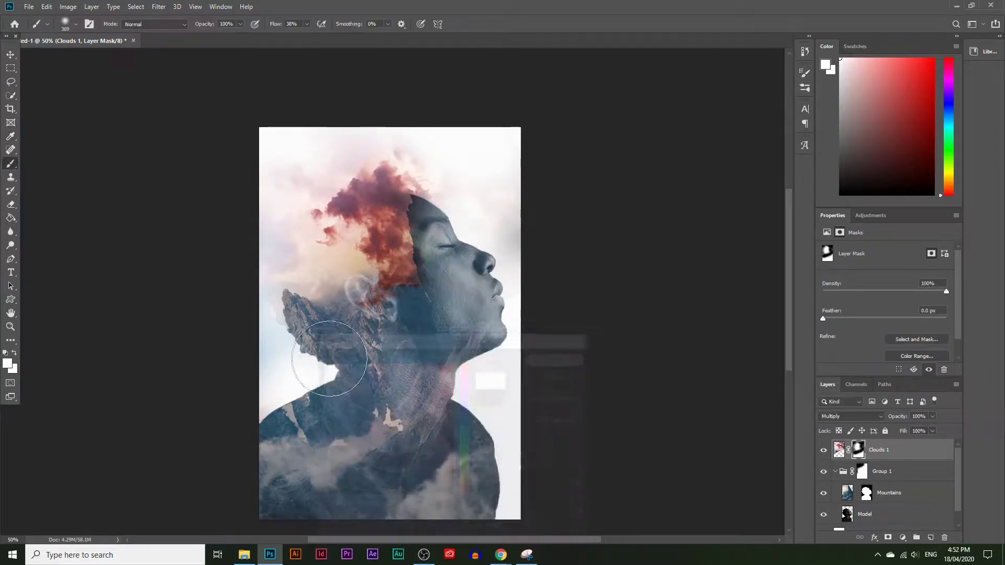
key(bracketleft)
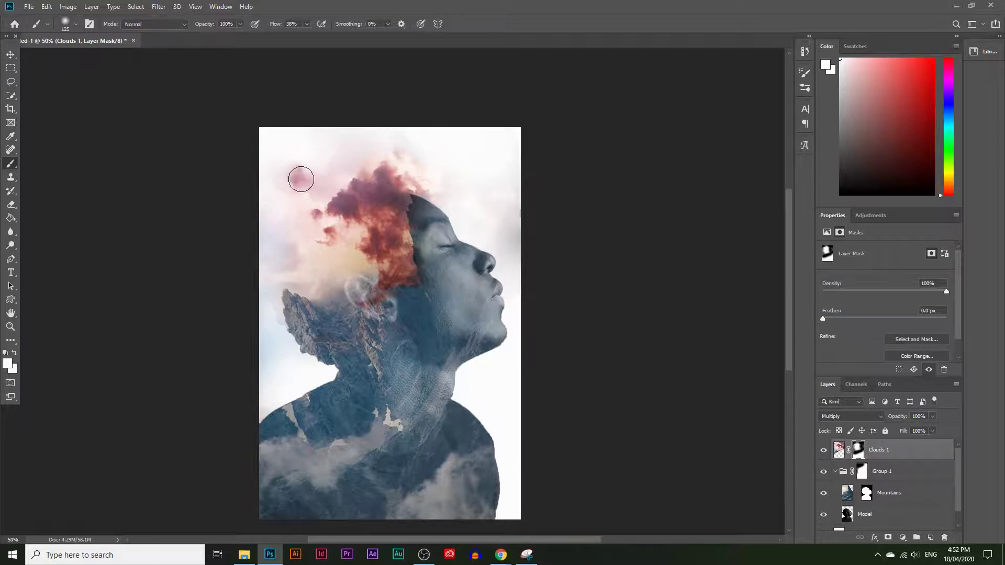
mouse_move(381, 164)
mouse_down()
mouse_move(417, 178)
mouse_move(464, 167)
mouse_up()
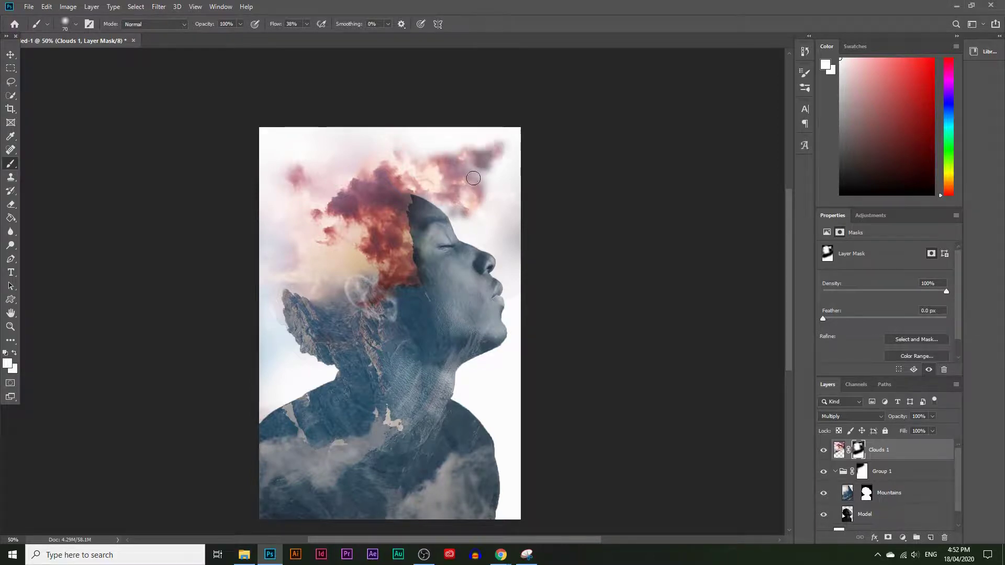
Step: Paint black on the Clouds 1 mask to trim the outer edge of the clouds above the forehead, enlarging the brush to 400 px
click(7, 363)
click(386, 487)
click(557, 358)
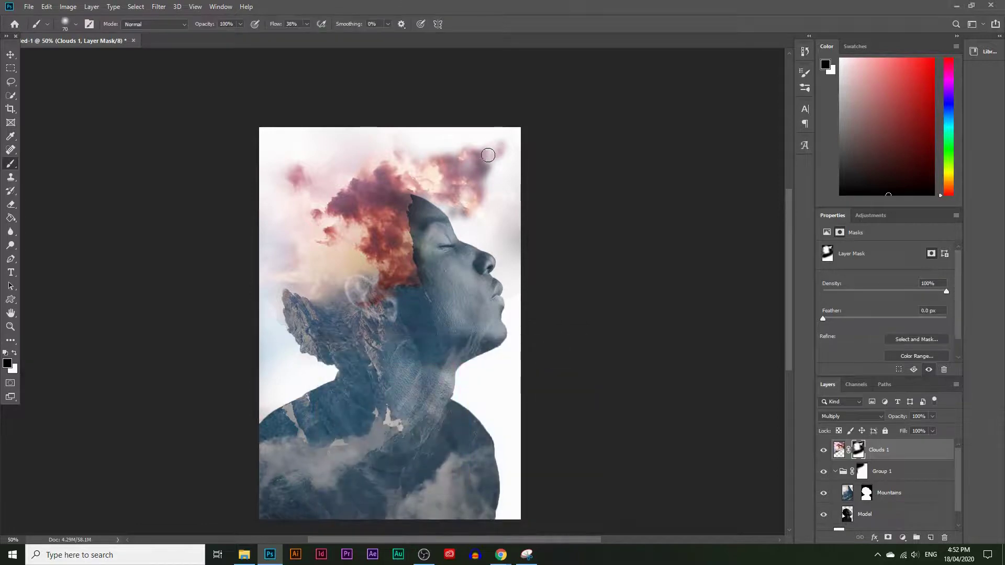
mouse_move(502, 145)
mouse_down()
mouse_move(508, 221)
mouse_move(602, 226)
mouse_move(481, 273)
mouse_up()
key(bracketright)
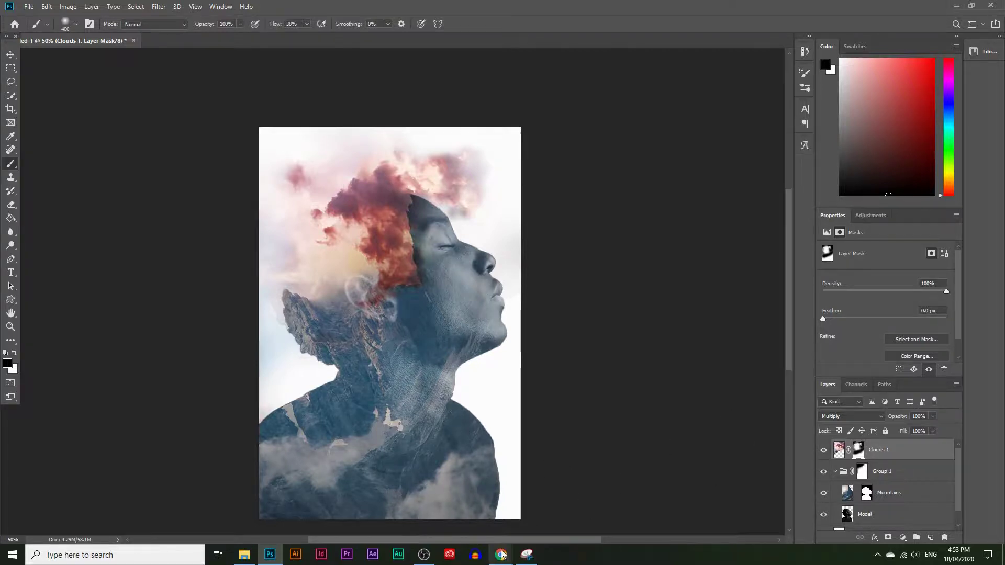
Step: Copy the Blue Sky With White Clouds photo from Pexels and paste it into the Photoshop composite as a layer named Cloud 2
click(526, 521)
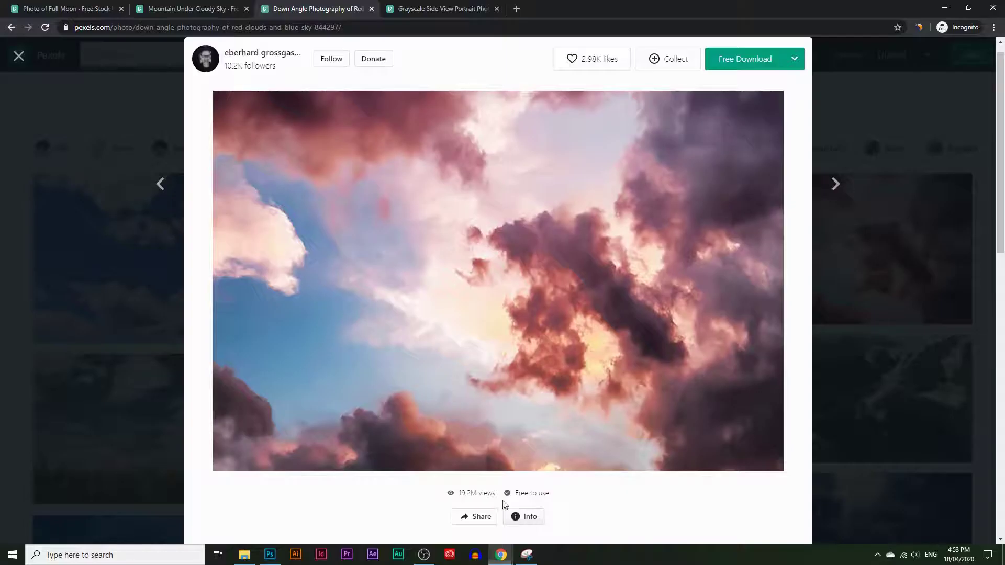
click(177, 343)
scroll(626, 340, down, 3)
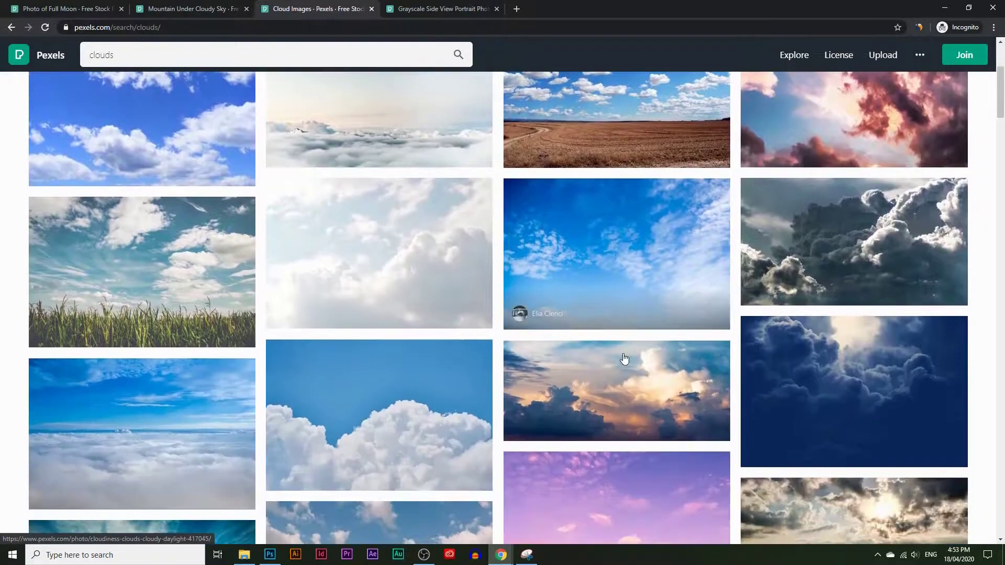
click(624, 361)
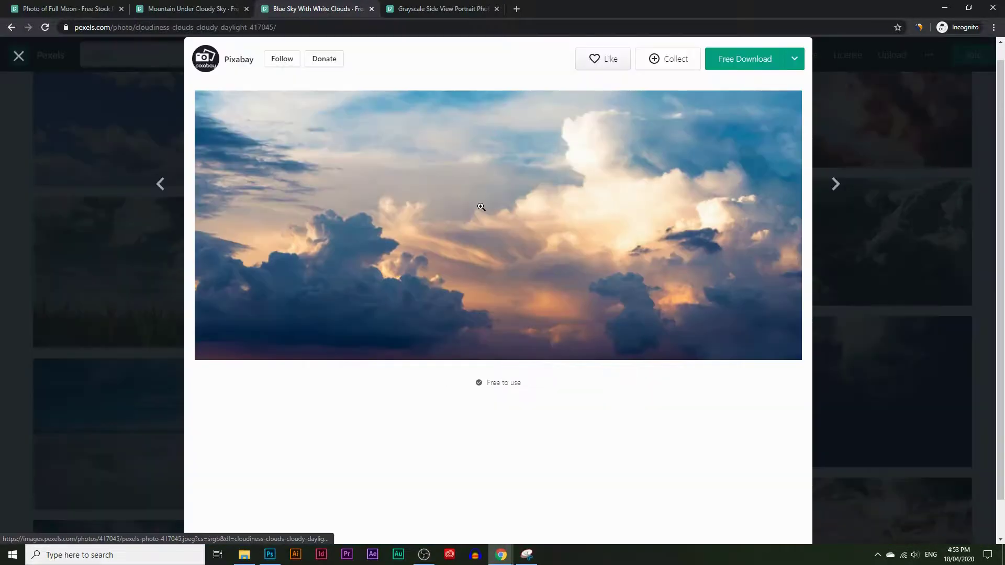
right_click(465, 245)
click(528, 350)
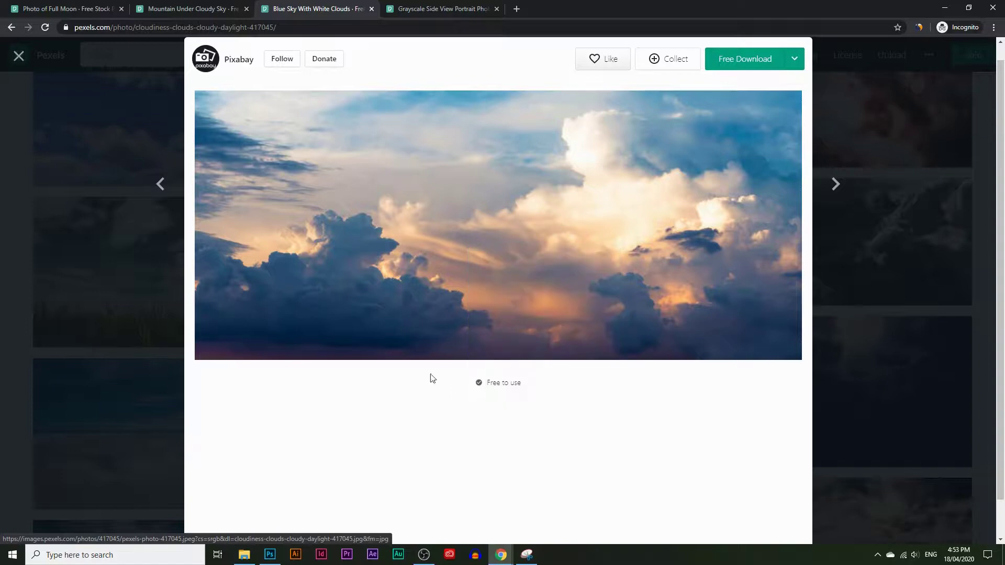
click(270, 555)
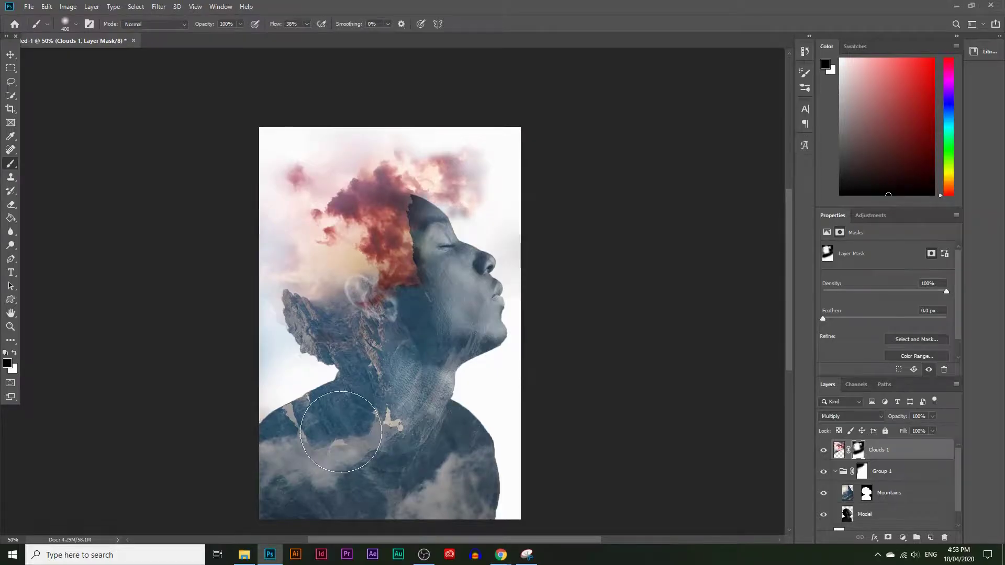
key(ctrl+v)
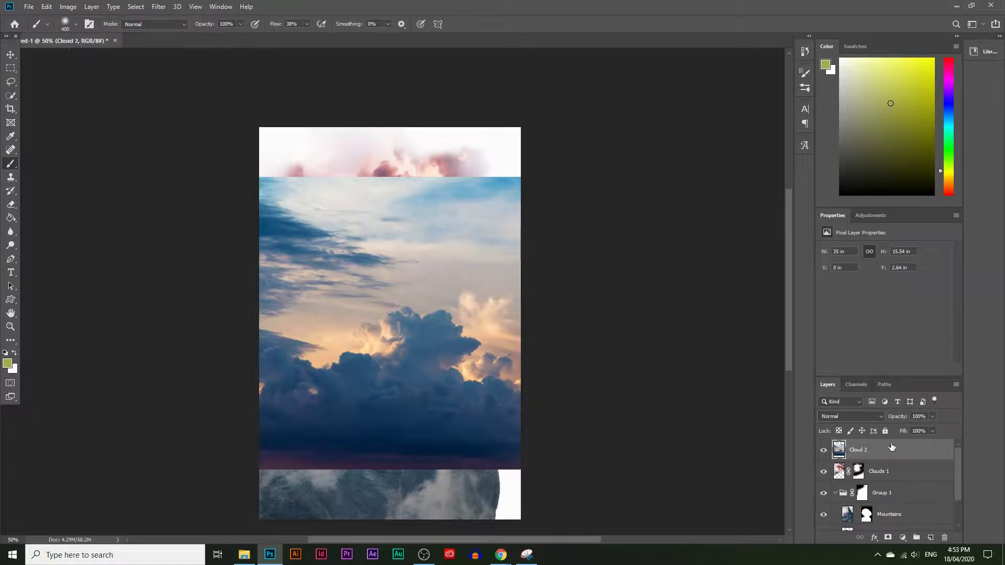
Step: Set Cloud 2 to Multiply, scale it to about 68%, rotate it about -34°, and place it across the head
click(851, 416)
click(872, 324)
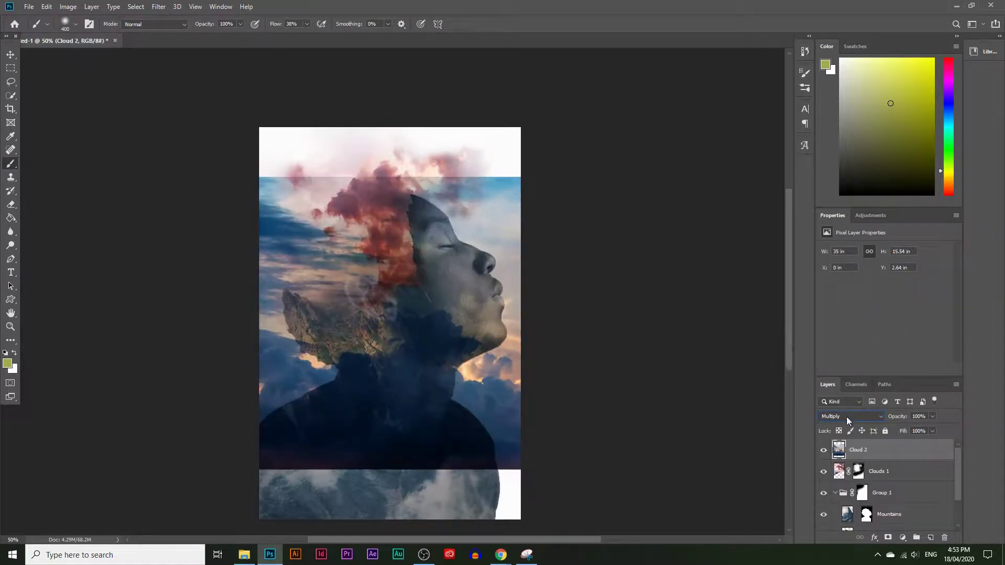
key(ctrl+t)
drag(616, 221, 387, 154)
drag(733, 148, 335, 487)
drag(267, 493, 214, 412)
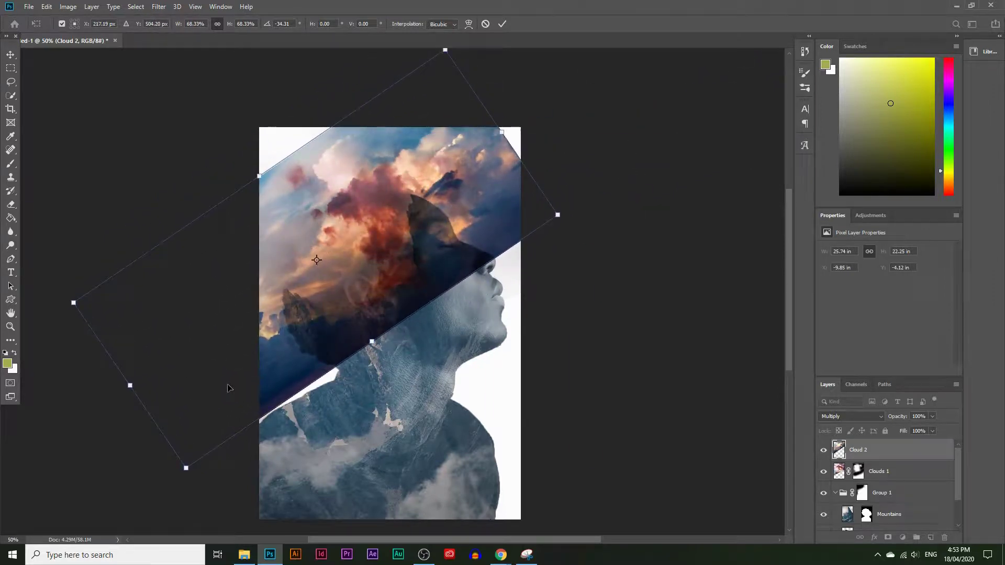
key(Return)
key(b)
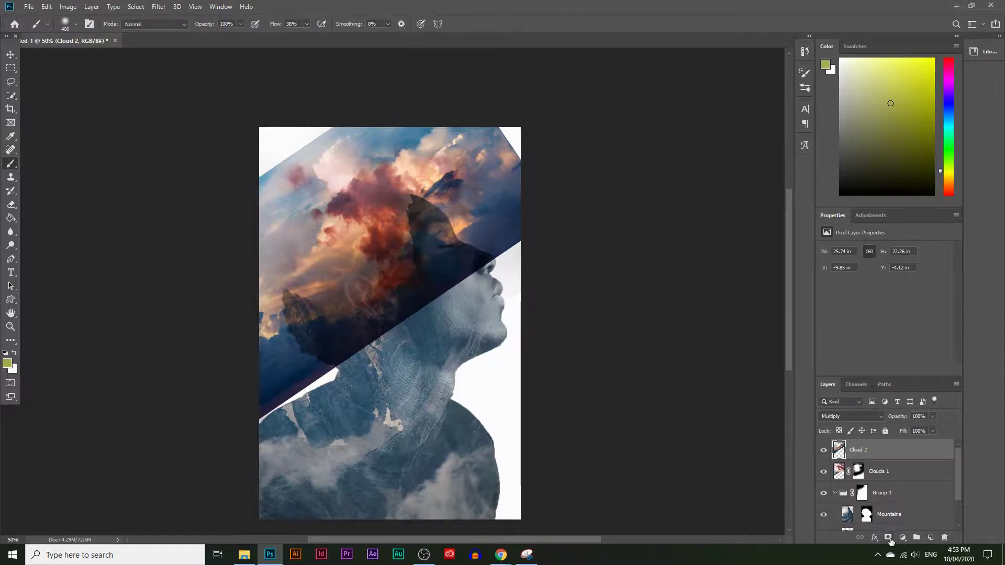
Step: Add a layer mask to Cloud 2 and paint black with a 400 px soft brush to fade its clouds outside the back of the head
click(888, 538)
mouse_move(249, 434)
mouse_down()
mouse_move(262, 442)
mouse_move(359, 360)
mouse_move(476, 296)
mouse_move(455, 225)
mouse_move(558, 202)
mouse_move(511, 288)
mouse_move(336, 359)
mouse_move(381, 314)
mouse_move(258, 400)
mouse_move(246, 366)
mouse_move(278, 362)
mouse_up()
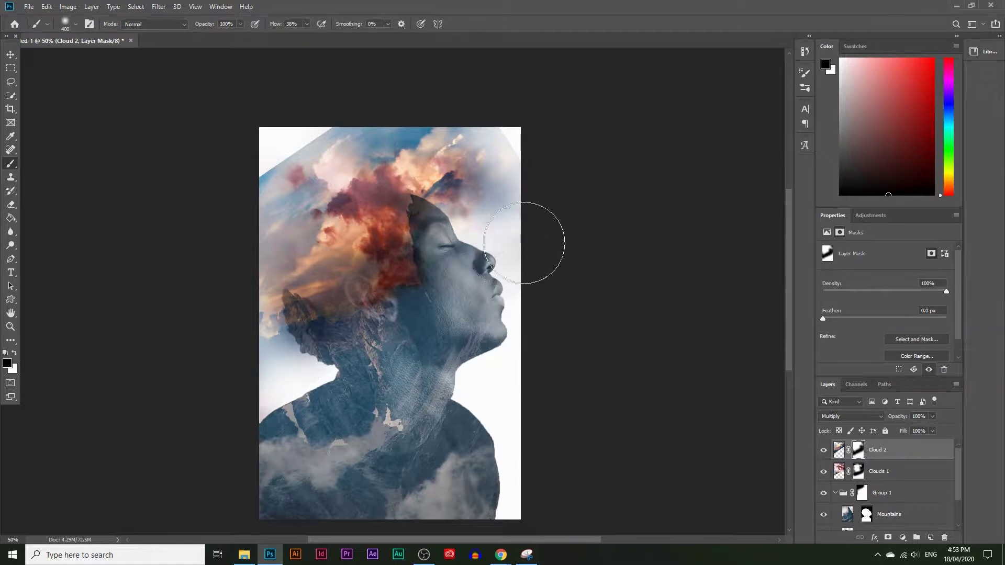
mouse_move(338, 132)
mouse_down()
mouse_move(236, 214)
mouse_move(268, 179)
mouse_move(264, 241)
mouse_move(240, 307)
mouse_move(267, 370)
mouse_move(288, 385)
mouse_move(281, 331)
mouse_move(302, 348)
mouse_move(266, 309)
mouse_move(264, 209)
mouse_move(331, 133)
mouse_move(363, 116)
mouse_move(299, 153)
mouse_move(398, 116)
mouse_move(429, 116)
mouse_move(488, 130)
mouse_move(529, 157)
mouse_move(504, 191)
mouse_move(426, 162)
mouse_up()
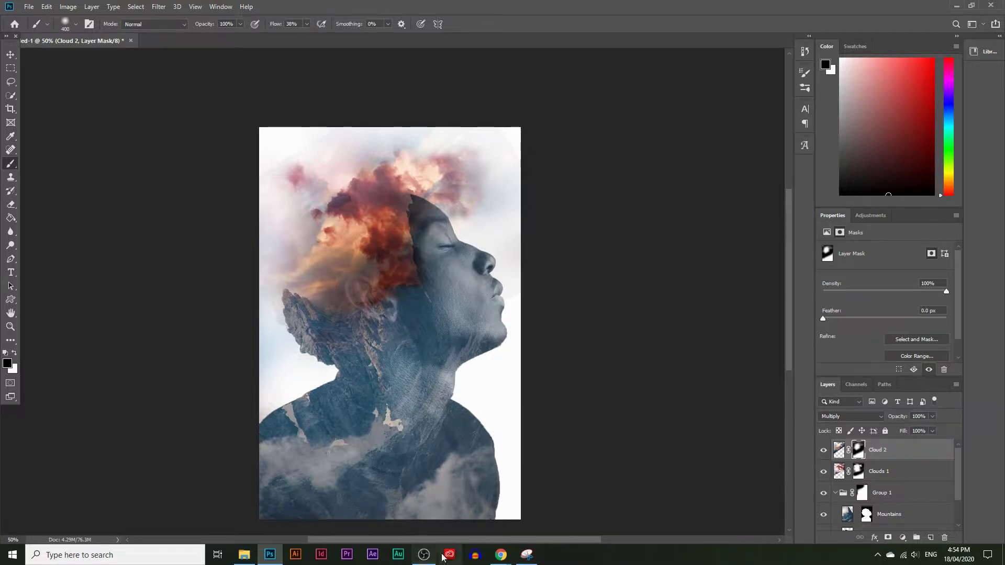
Step: Copy the Silhouette of Trees During Golden Hour photo from the Pexels cloud results and paste it as a new layer in the Photoshop composite
mouse_move(508, 558)
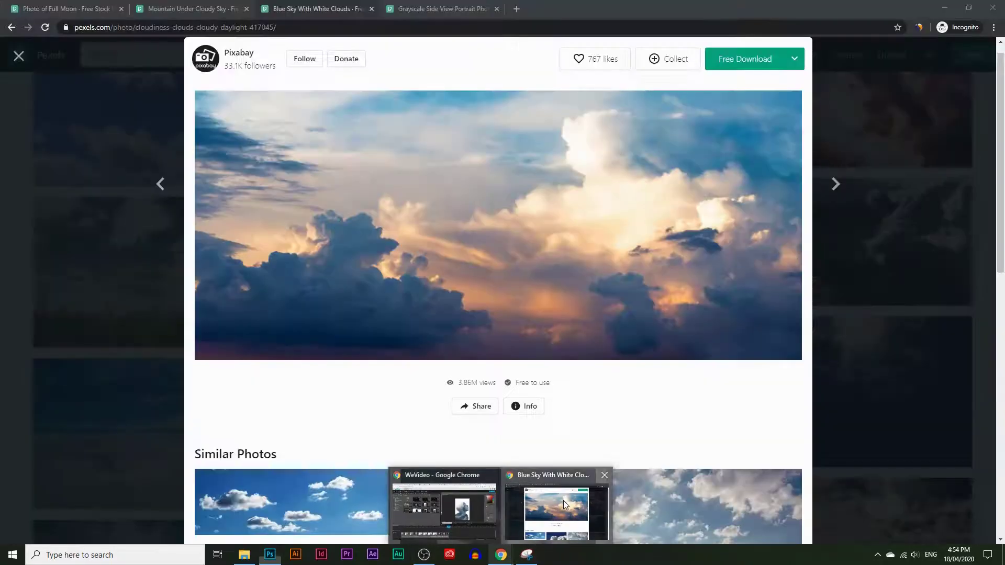
click(563, 500)
click(28, 287)
scroll(291, 302, down, 20)
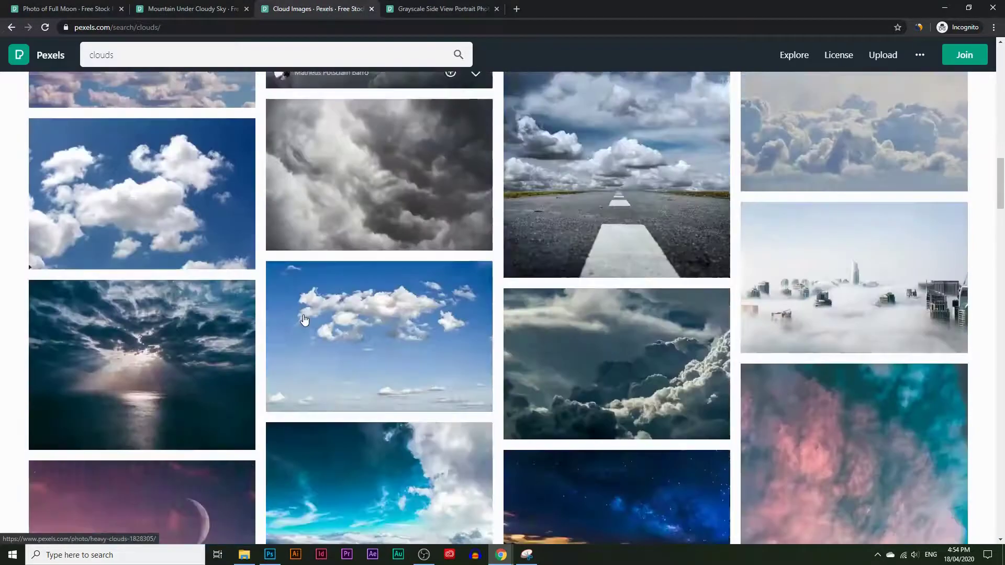
scroll(144, 314, down, 3)
scroll(105, 367, up, 3)
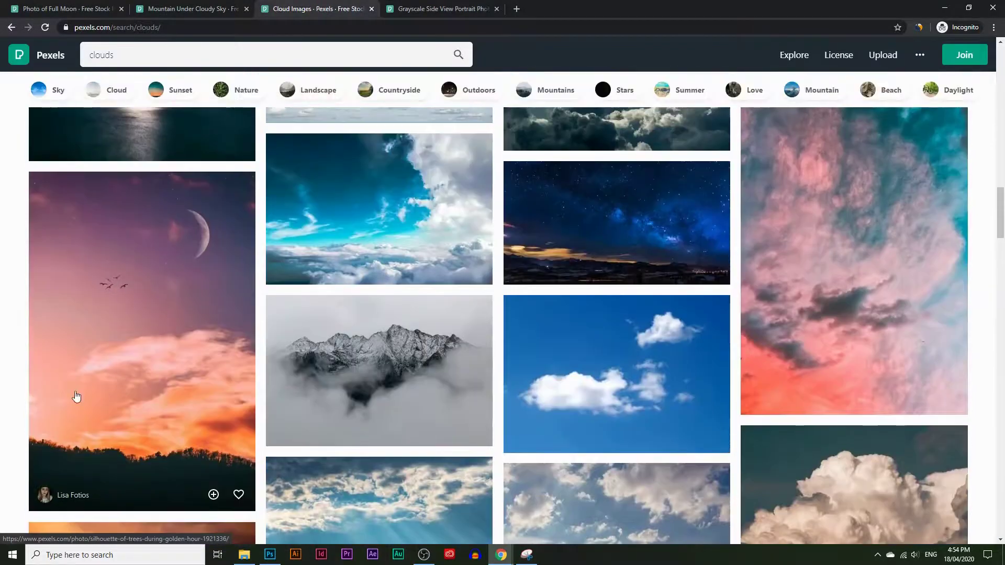
click(121, 310)
right_click(512, 251)
click(545, 361)
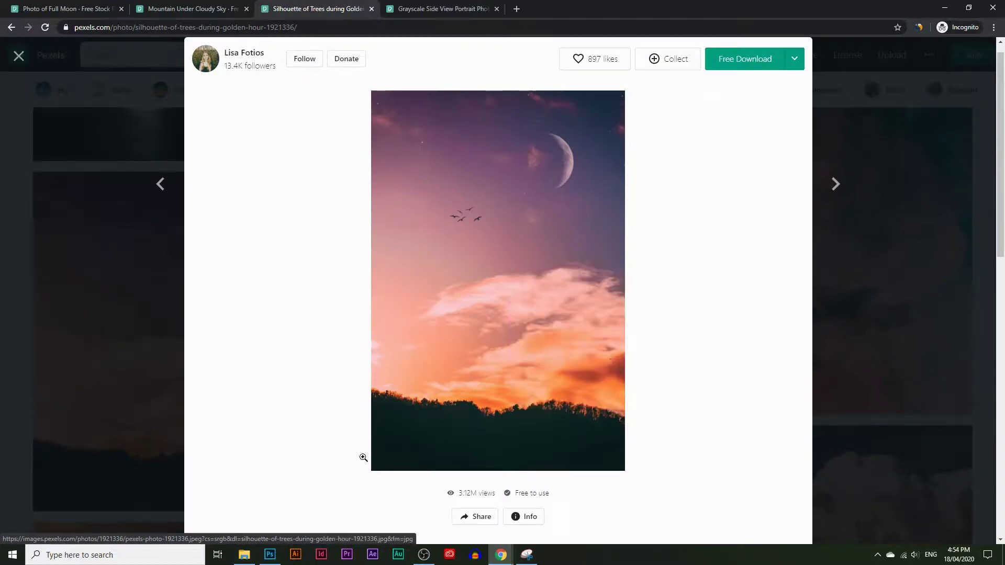
click(269, 555)
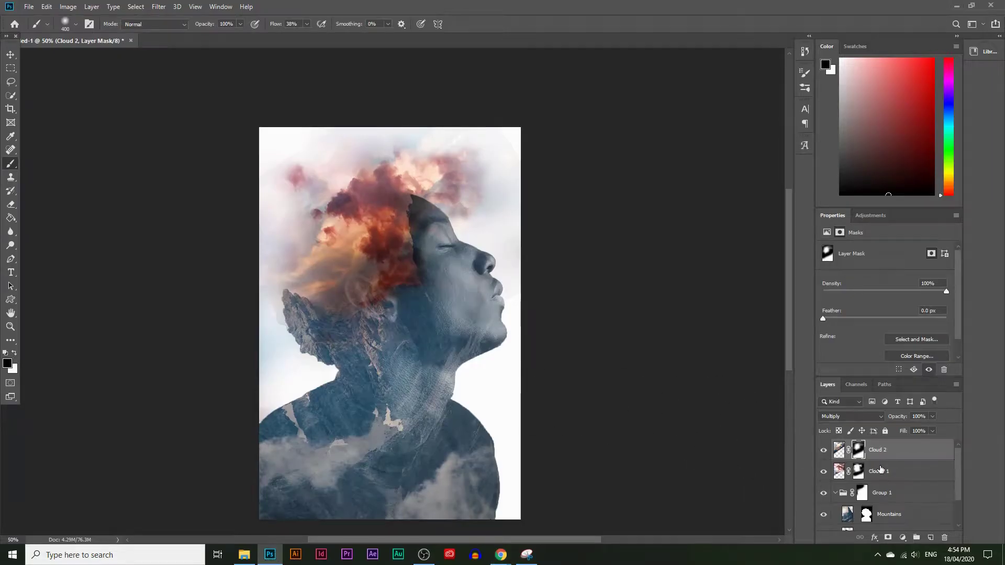
key(ctrl+v)
Step: Rotate the pasted sunset layer about -26°, shift it so the crescent moon sits above the head, and set it to Multiply
key(ctrl+t)
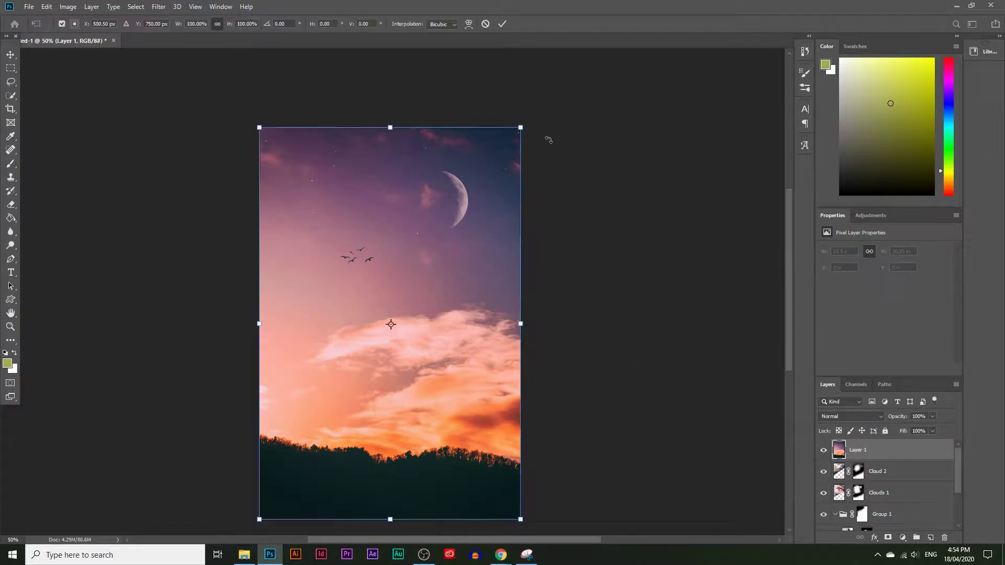
drag(548, 140, 455, 86)
mouse_move(389, 218)
mouse_down()
mouse_move(412, 175)
mouse_move(388, 199)
mouse_move(395, 206)
mouse_up()
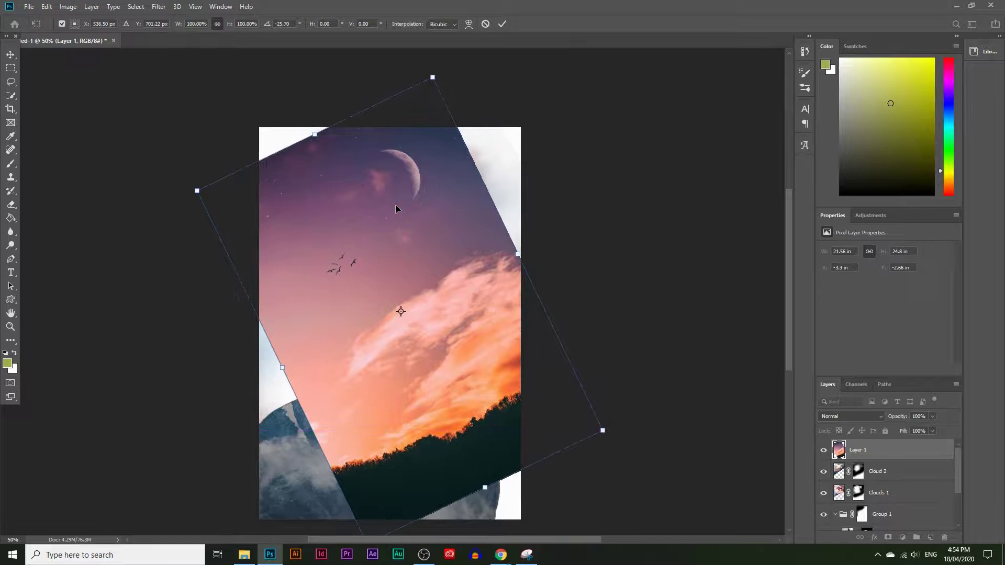
key(Return)
key(b)
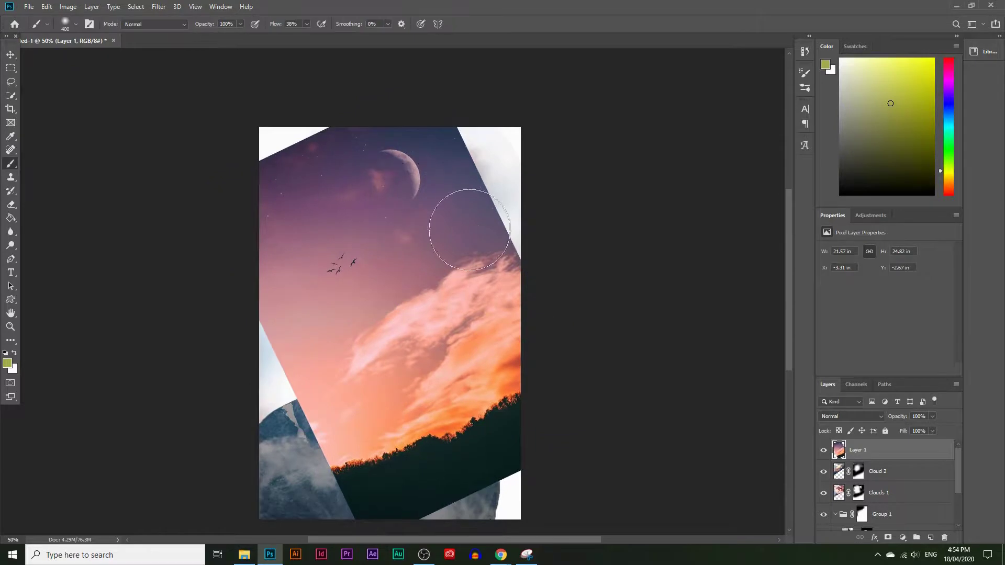
click(851, 415)
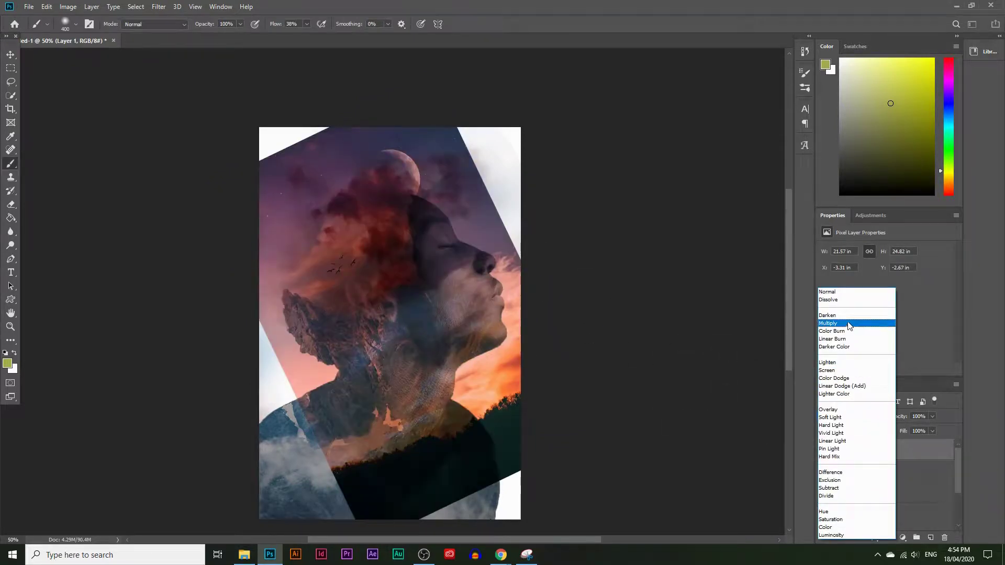
click(850, 324)
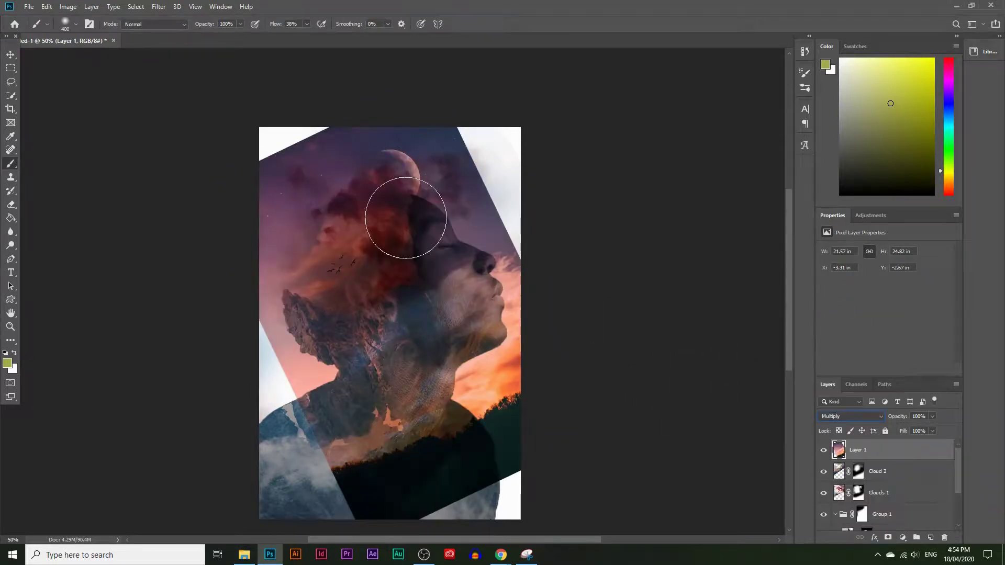
Step: Add a layer mask to Layer 1 and paint black with a 400 px soft brush to hide the sunset over the body, face and background
click(888, 537)
key(d)
key(x)
mouse_move(538, 404)
mouse_down()
mouse_move(471, 479)
mouse_move(390, 499)
mouse_move(550, 489)
mouse_move(566, 476)
mouse_move(516, 426)
mouse_move(304, 506)
mouse_up()
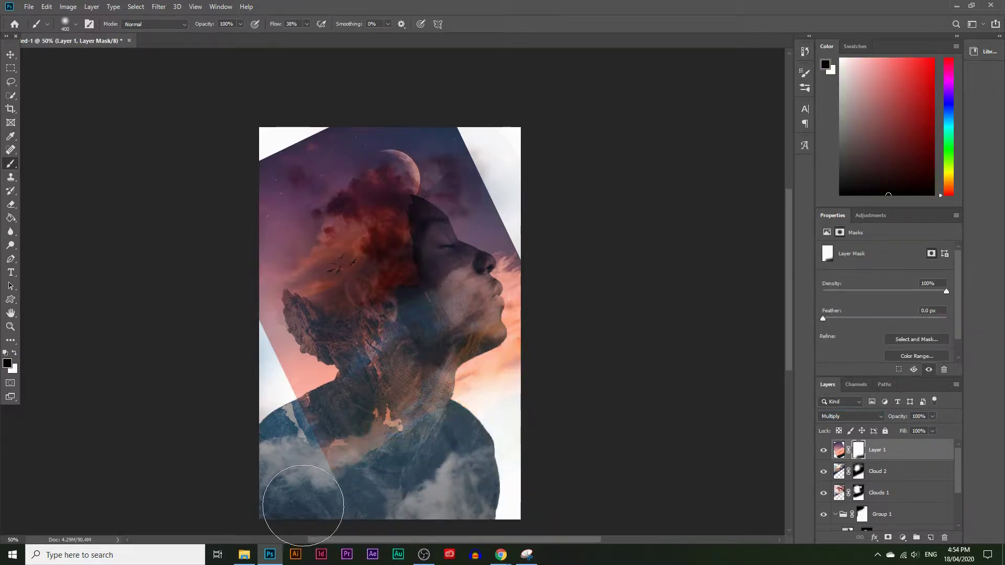
mouse_move(528, 362)
mouse_down()
mouse_move(498, 225)
mouse_move(498, 260)
mouse_move(474, 188)
mouse_move(461, 251)
mouse_move(427, 96)
mouse_move(511, 208)
mouse_move(457, 99)
mouse_move(496, 224)
mouse_move(265, 393)
mouse_move(443, 470)
mouse_move(193, 317)
mouse_move(251, 213)
mouse_move(269, 152)
mouse_move(257, 172)
mouse_move(269, 337)
mouse_move(288, 354)
mouse_move(426, 142)
mouse_move(390, 202)
mouse_up()
mouse_move(424, 278)
mouse_down()
mouse_move(339, 342)
mouse_move(277, 342)
mouse_up()
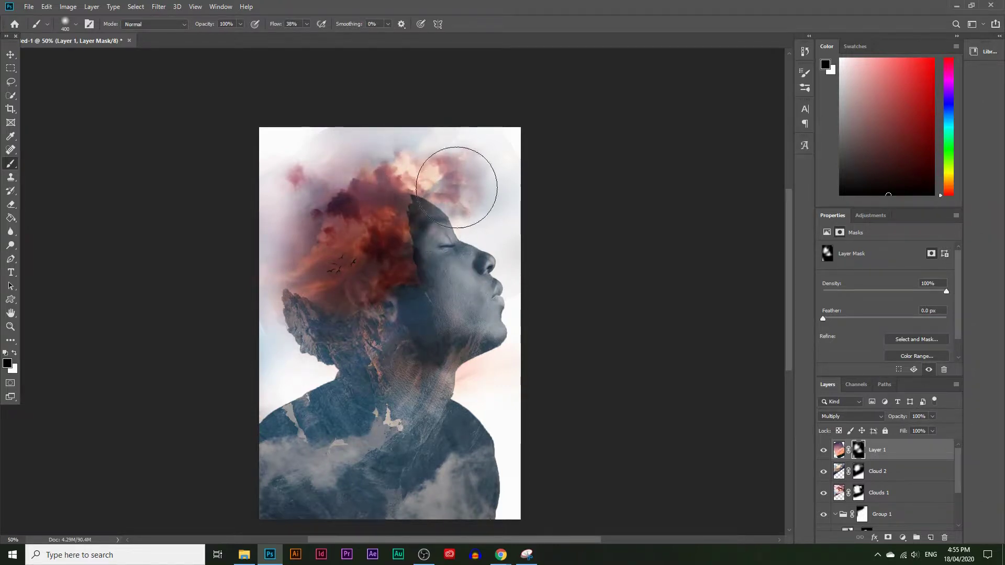
drag(384, 291, 375, 285)
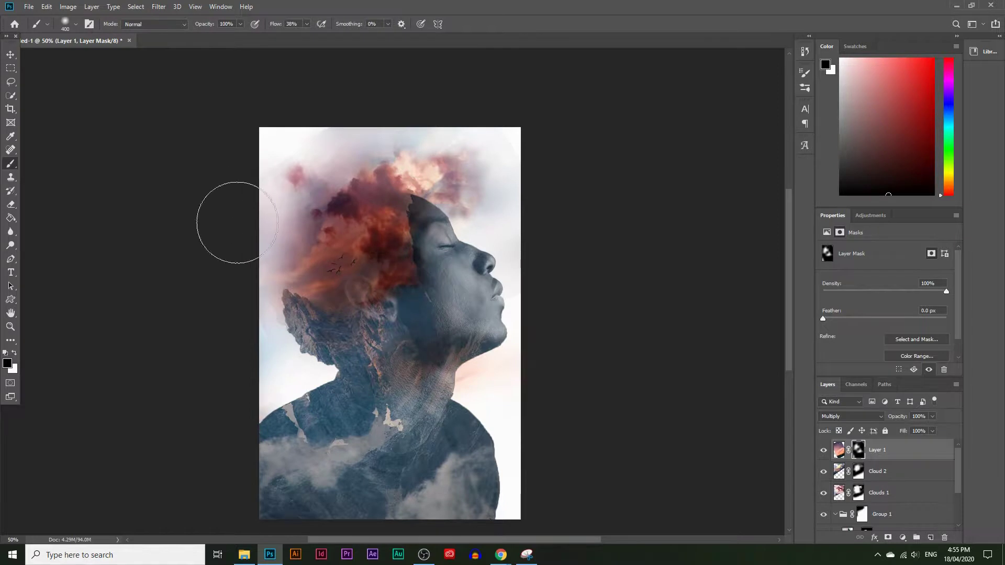
Step: Paint white on the Layer 1 mask over the back and crown of the head to restore the sunset sky, enlarging the brush
click(7, 364)
click(291, 338)
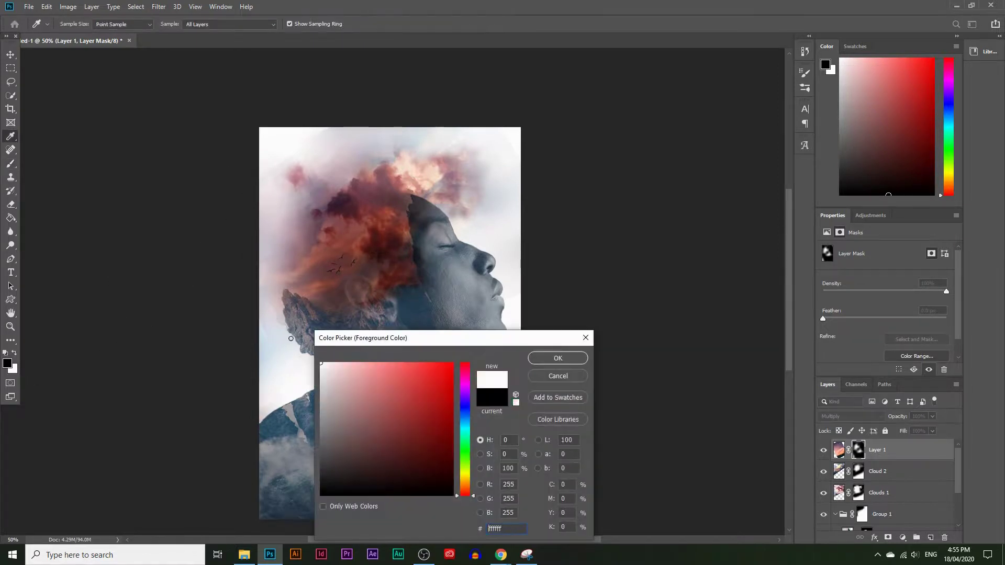
click(561, 357)
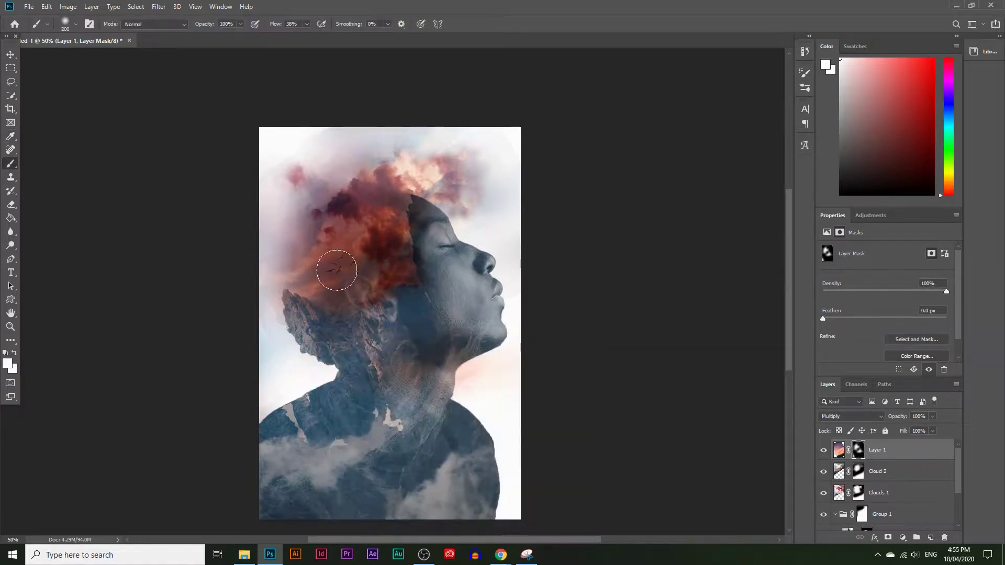
drag(310, 255, 319, 207)
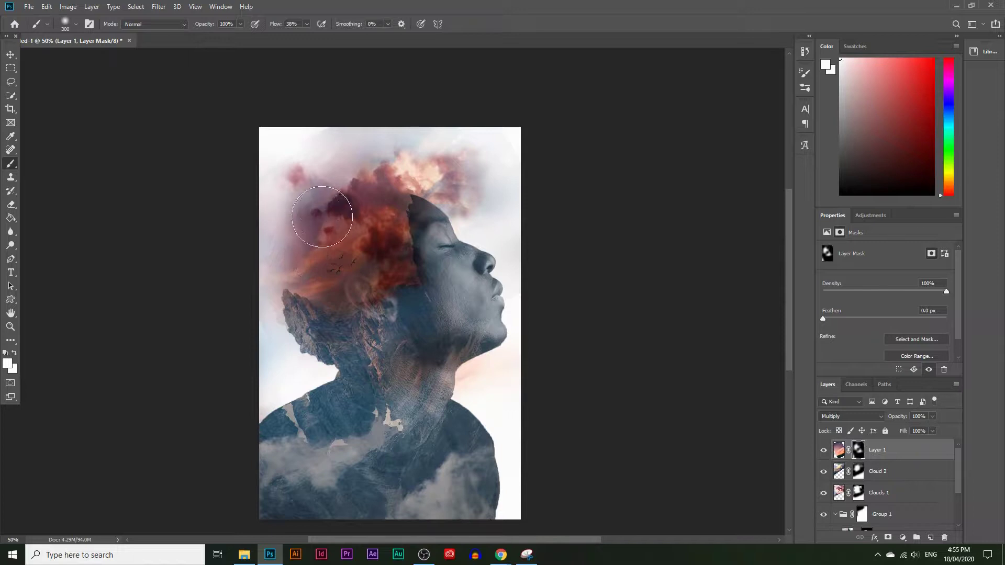
key(bracketright)
key(bracketright)
key(bracketright)
key(bracketright)
mouse_move(309, 256)
mouse_down()
mouse_move(299, 265)
mouse_move(354, 258)
mouse_move(370, 225)
mouse_move(409, 209)
mouse_move(369, 217)
mouse_up()
Step: Paint black on the Layer 1 mask with a 400 px brush to fade the sunset edge in front of the forehead
click(7, 363)
drag(322, 372, 394, 528)
click(557, 358)
key(bracketleft)
key(bracketleft)
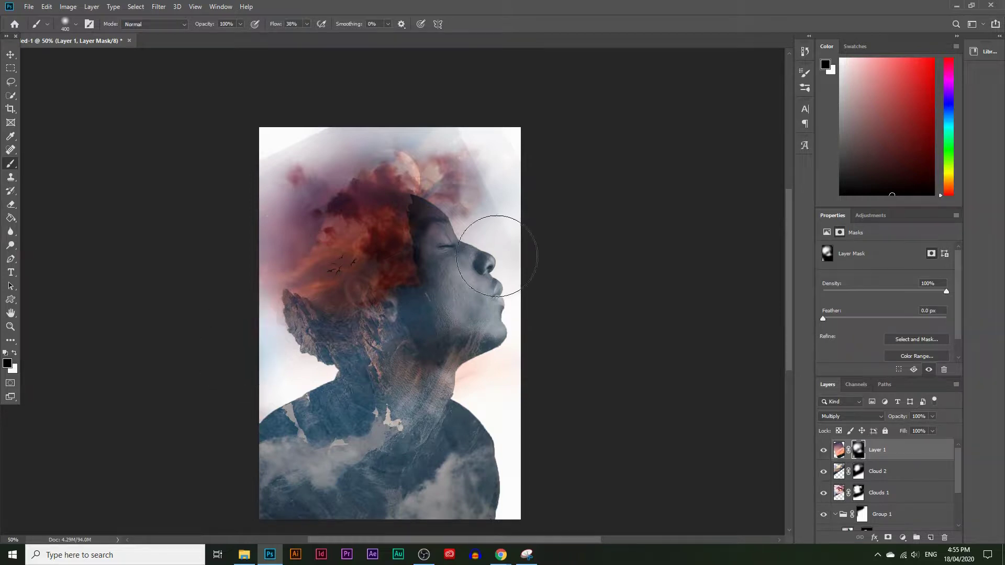
mouse_move(521, 186)
mouse_down()
mouse_move(489, 136)
mouse_move(538, 234)
mouse_move(482, 136)
mouse_move(515, 198)
mouse_move(512, 168)
mouse_up()
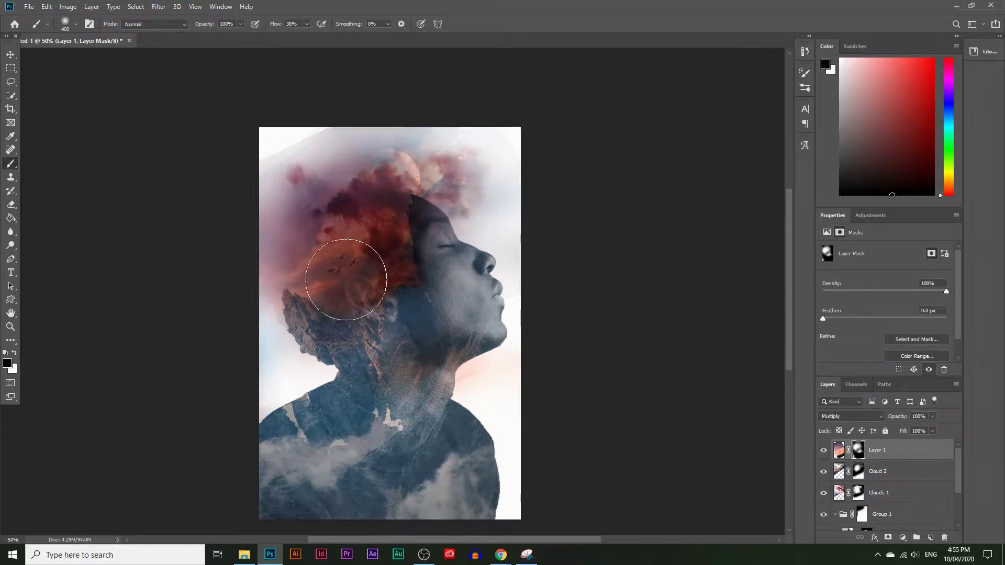
Step: Move Layer 1 so the flock of birds sits at the back of the head just above the mountain edge
key(v)
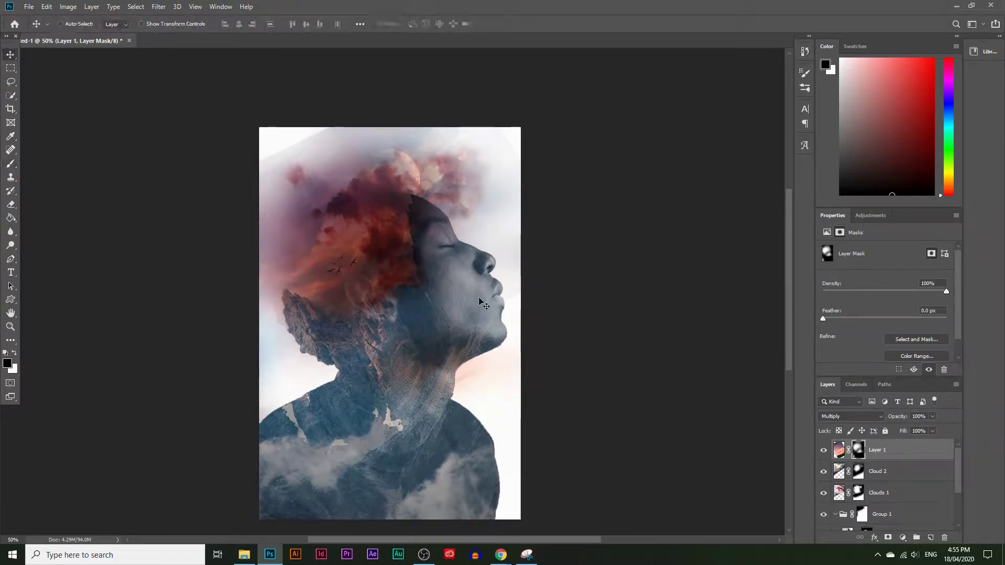
drag(340, 260, 333, 277)
drag(338, 261, 316, 256)
drag(366, 283, 364, 282)
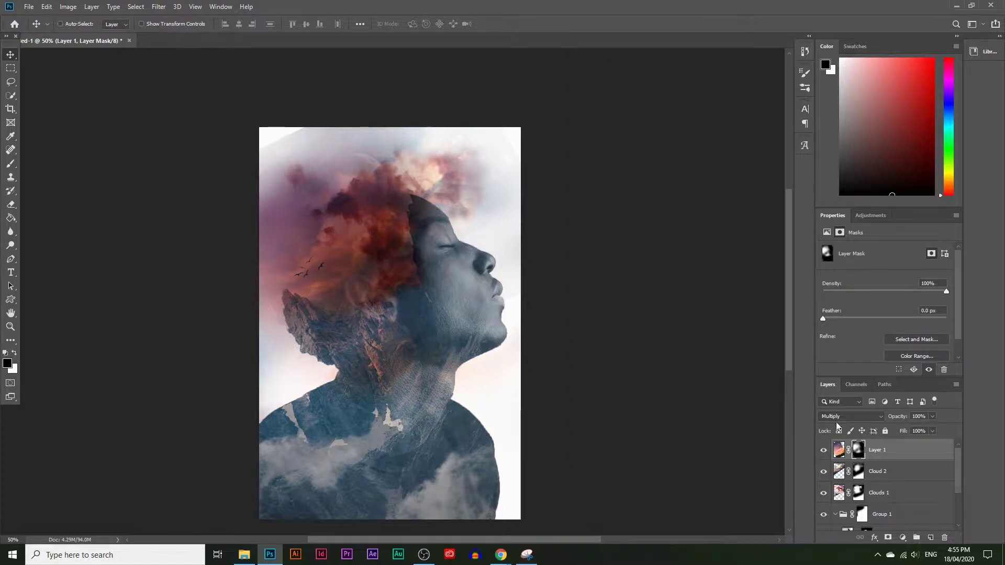
Step: Paint black on the Layer 1 mask around the top of the head, and paint white over the hair clouds and above the forehead
click(10, 163)
mouse_move(388, 157)
mouse_down()
mouse_move(341, 163)
mouse_move(292, 135)
mouse_move(374, 126)
mouse_move(467, 152)
mouse_move(400, 190)
mouse_up()
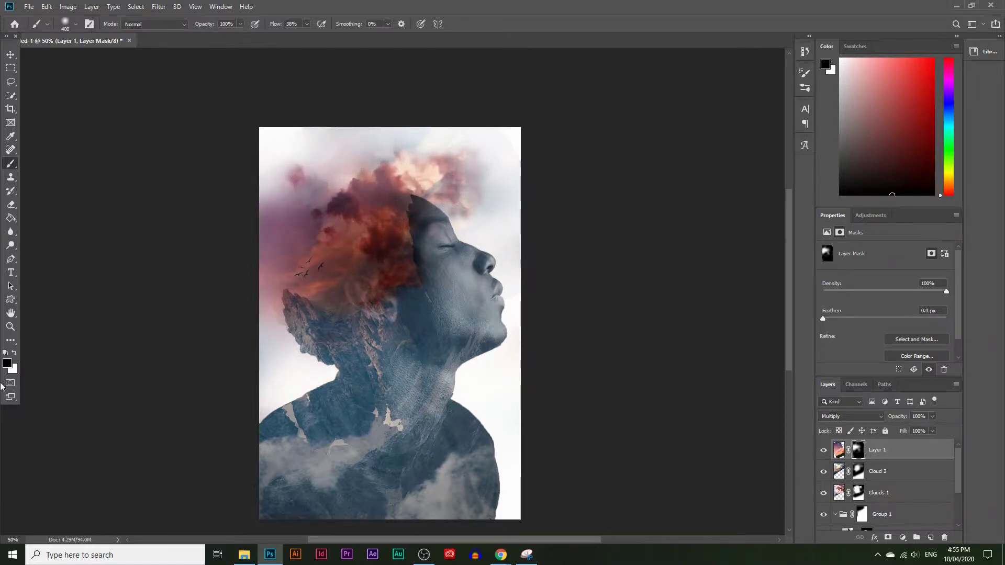
click(7, 363)
click(321, 364)
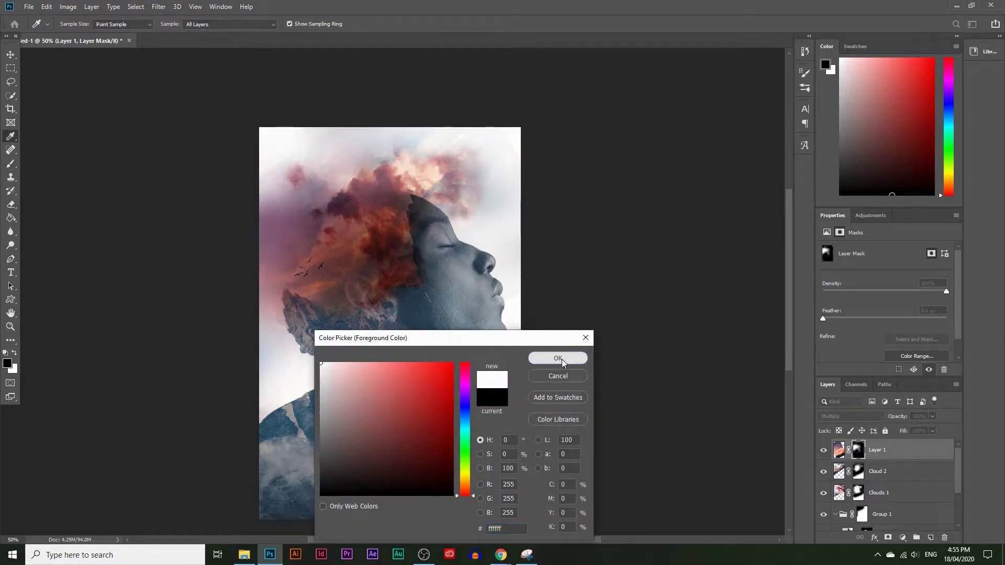
click(559, 358)
mouse_move(359, 224)
mouse_down()
mouse_move(386, 226)
mouse_move(426, 169)
mouse_up()
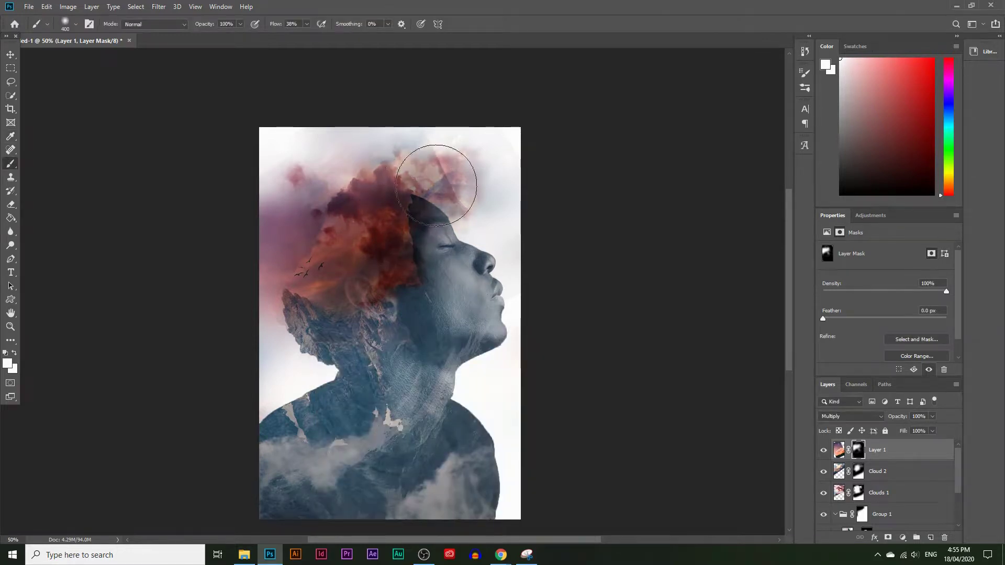
Step: Paint black on the Layer 1 mask to remove the hard sunset edge above the forehead and clean up the shoulder area
click(7, 364)
drag(413, 487, 414, 516)
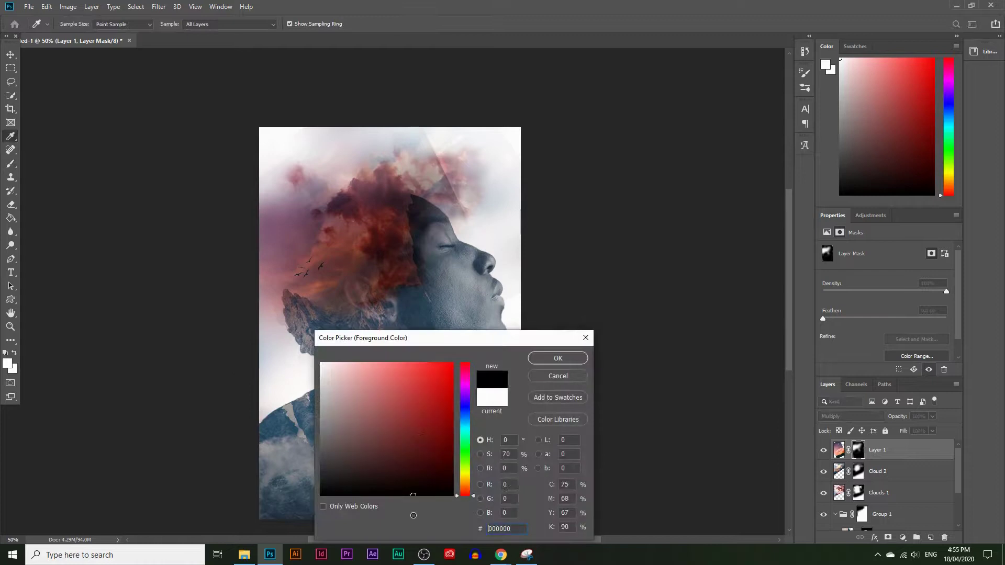
click(542, 359)
mouse_move(479, 193)
mouse_down()
mouse_move(460, 161)
mouse_move(479, 210)
mouse_move(460, 158)
mouse_move(481, 188)
mouse_move(453, 122)
mouse_move(484, 195)
mouse_move(458, 135)
mouse_up()
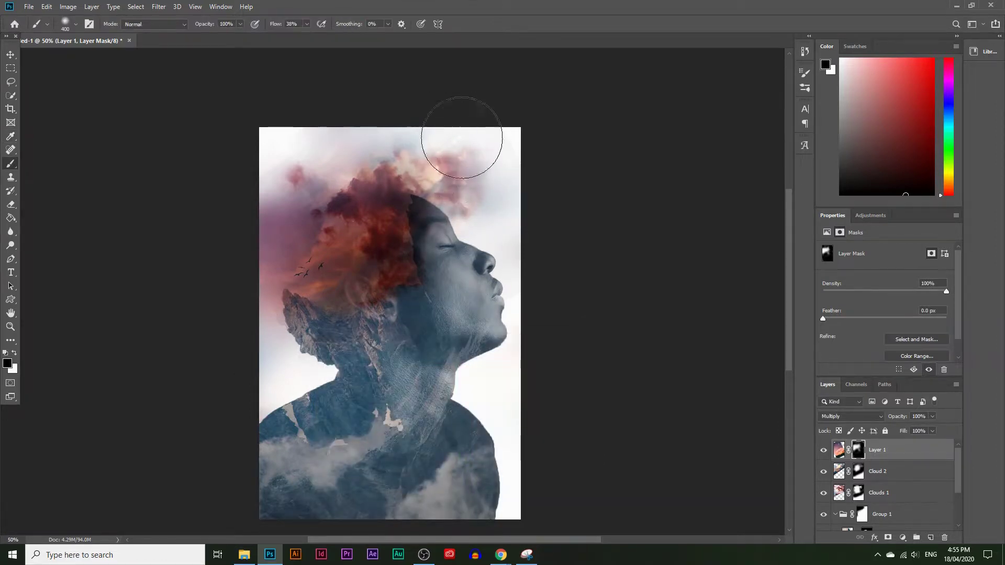
mouse_move(252, 427)
mouse_down()
mouse_move(339, 425)
mouse_move(414, 448)
mouse_move(387, 450)
mouse_up()
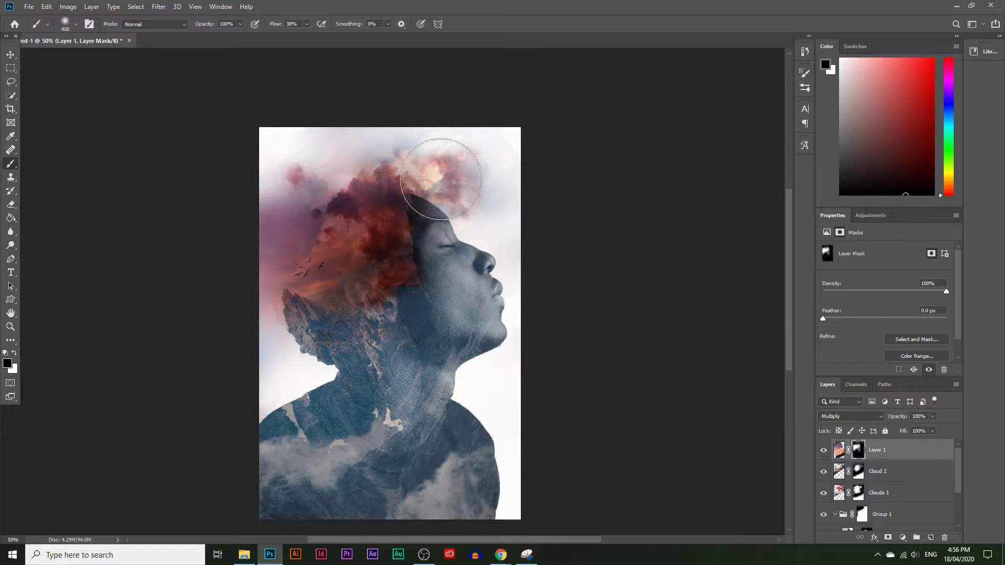
mouse_move(386, 209)
mouse_down()
mouse_move(362, 158)
mouse_move(333, 180)
mouse_move(398, 201)
mouse_up()
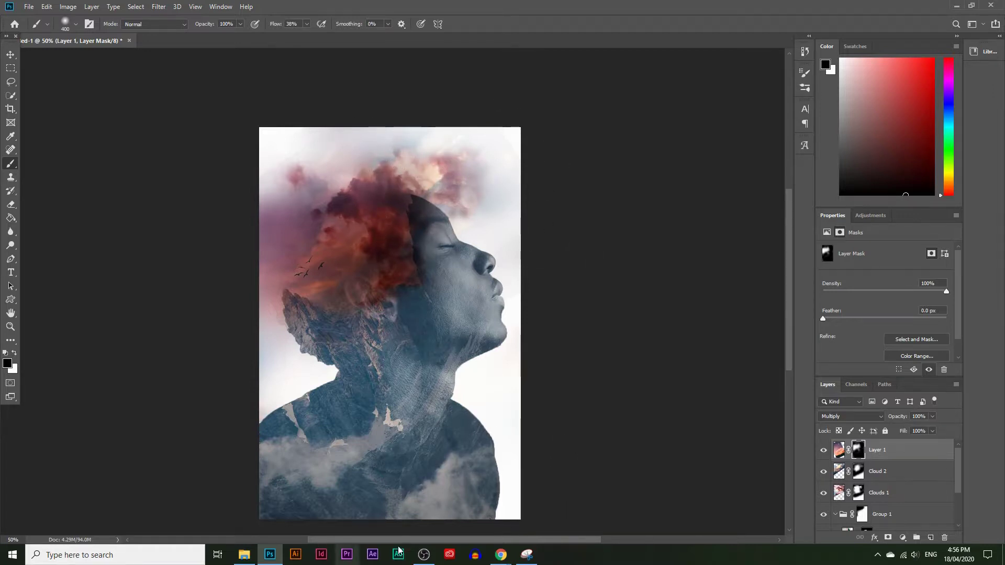
click(477, 554)
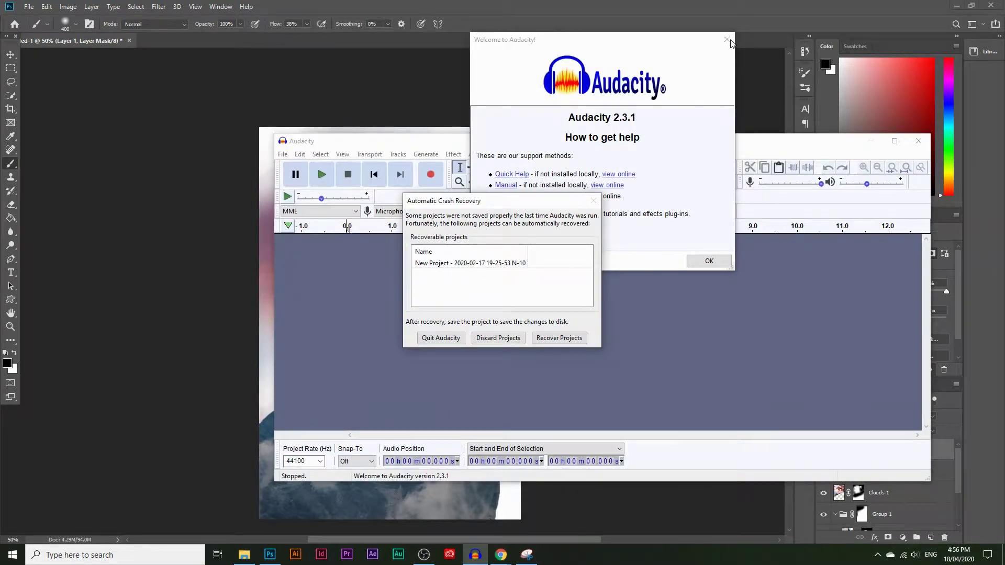
click(441, 338)
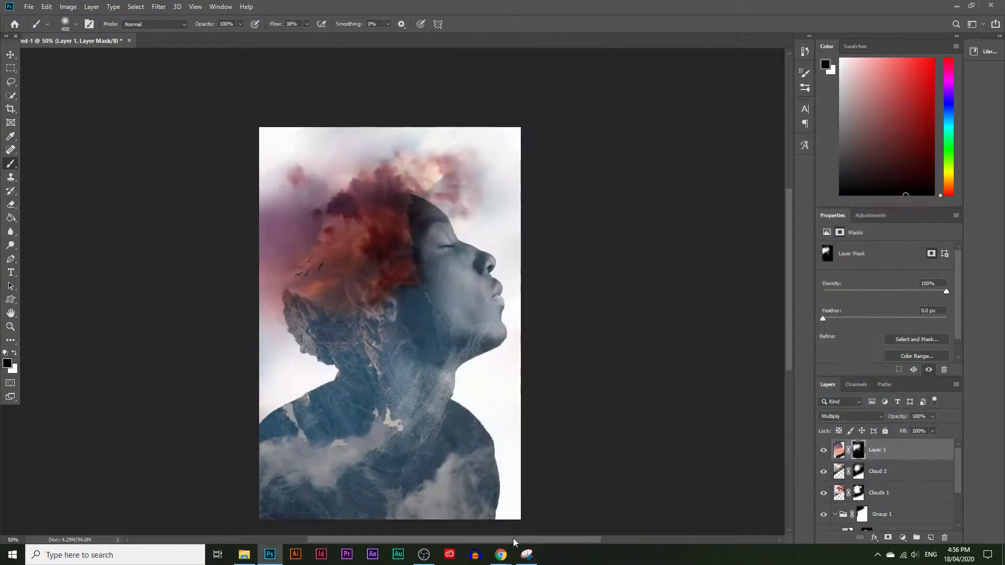
Step: Switch to Pexels in the browser, close the open sunset and full moon photos, and return to the moon search results
mouse_move(501, 554)
click(542, 512)
click(156, 329)
scroll(156, 328, up, 2)
click(68, 10)
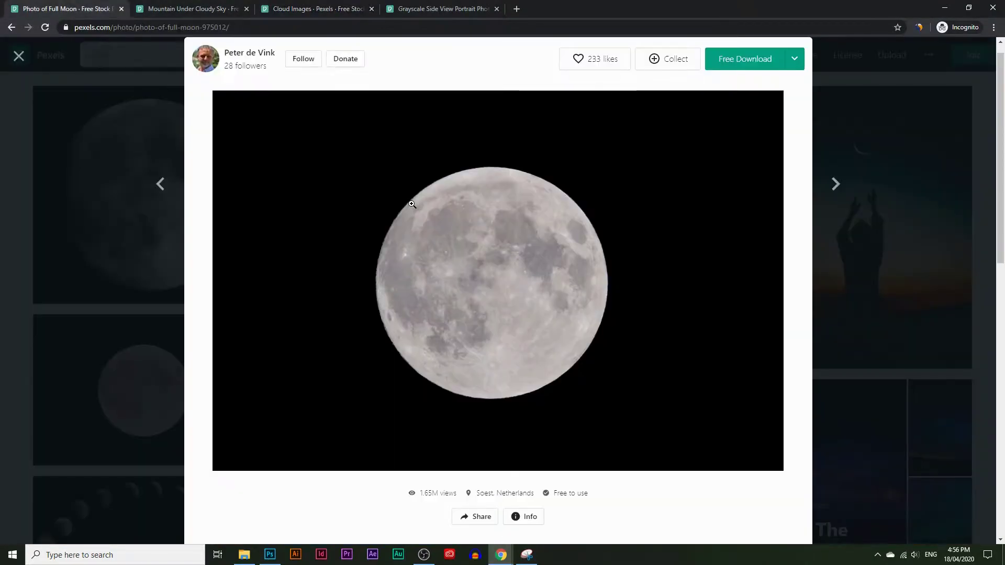
key(Escape)
scroll(418, 394, up, 2)
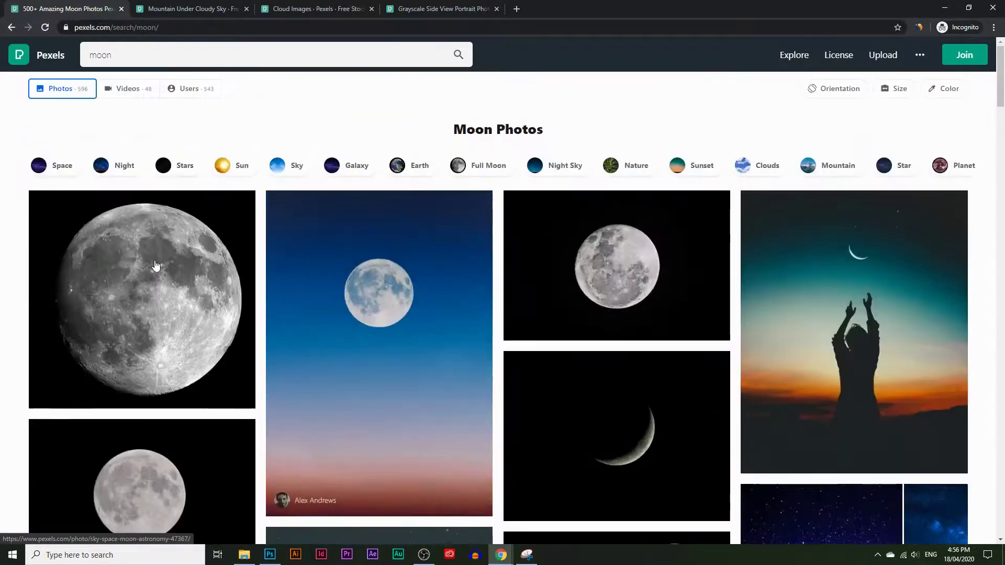
Step: Browse the moon search results, open the first large grayscale full moon photo and copy its image
scroll(157, 305, down, 4)
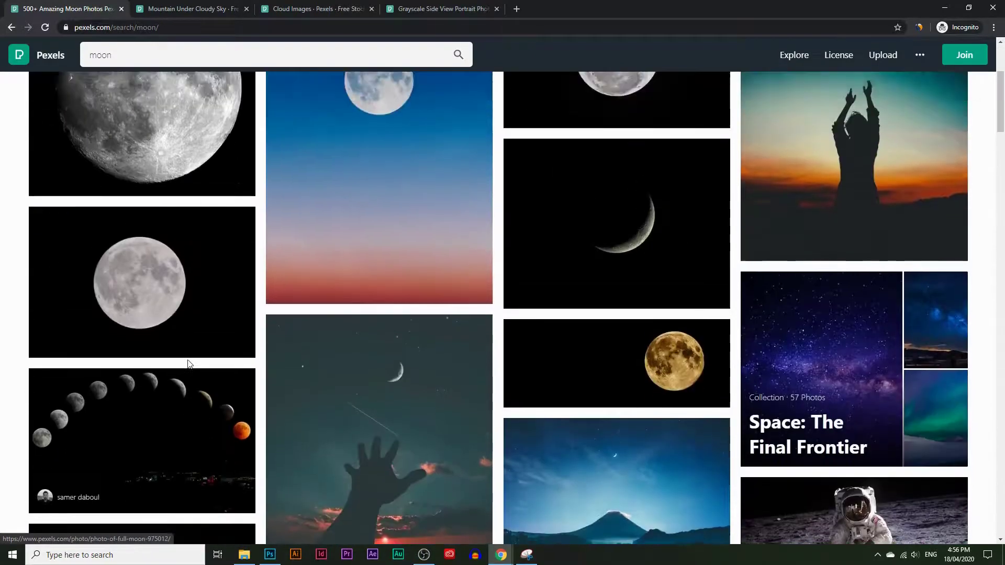
scroll(188, 369, down, 4)
scroll(187, 375, up, 5)
click(157, 183)
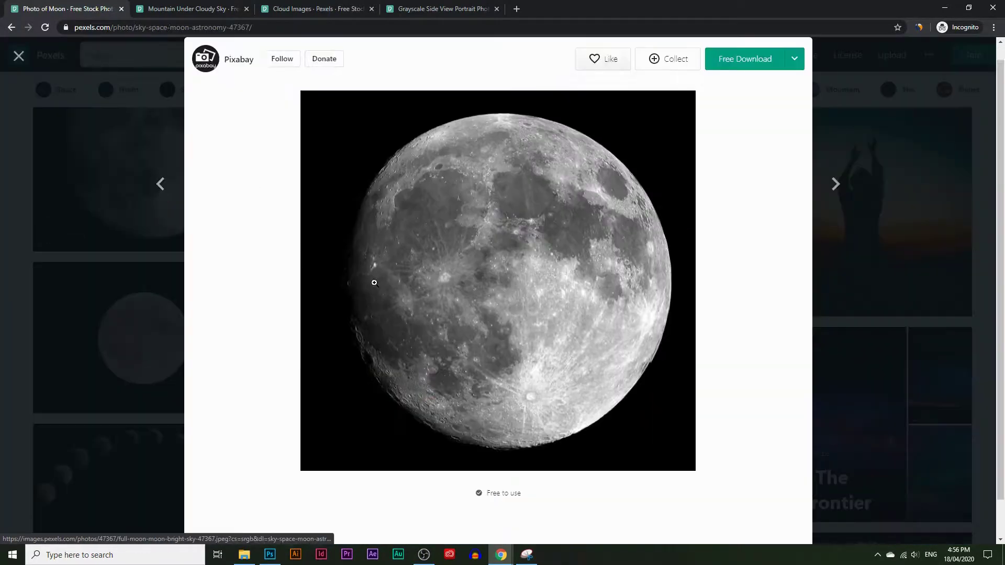
right_click(505, 288)
click(576, 396)
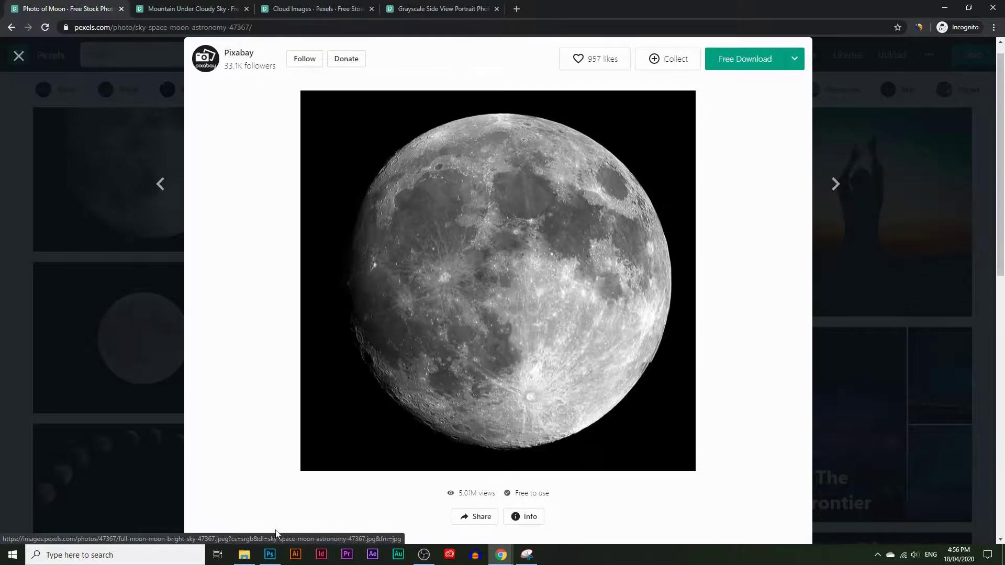
Step: Switch to Photoshop, paste the moon above the Cloud 2 layer and scale it to about 3 in wide over the hair clouds
click(264, 560)
click(892, 474)
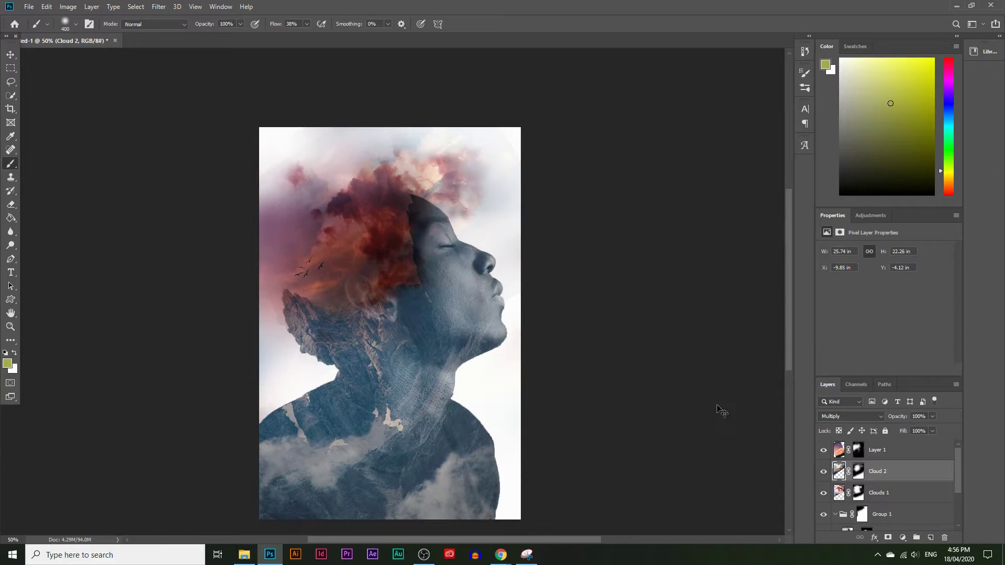
key(ctrl+v)
key(ctrl+t)
drag(463, 127, 397, 167)
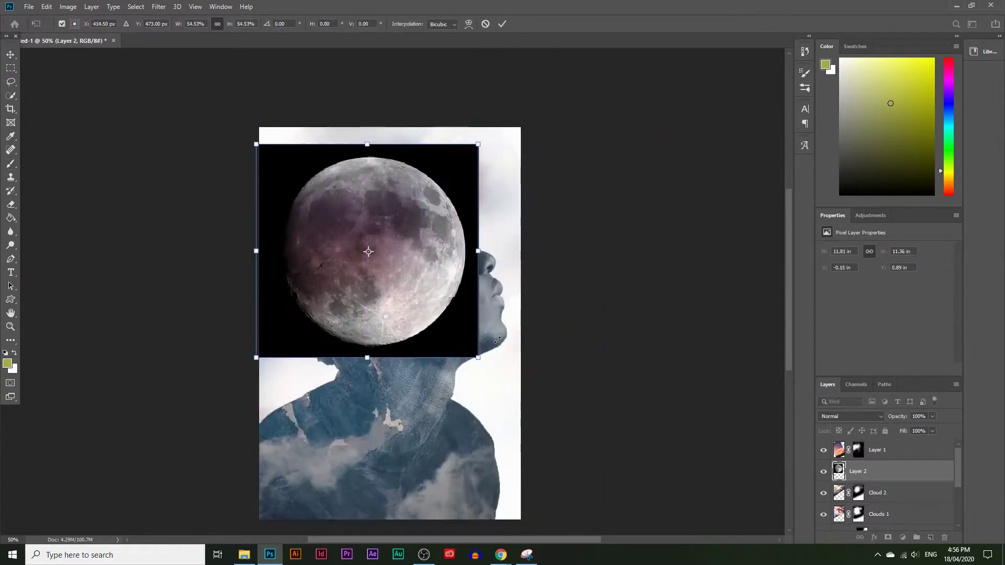
drag(368, 358, 388, 215)
drag(353, 180, 362, 215)
key(Return)
key(b)
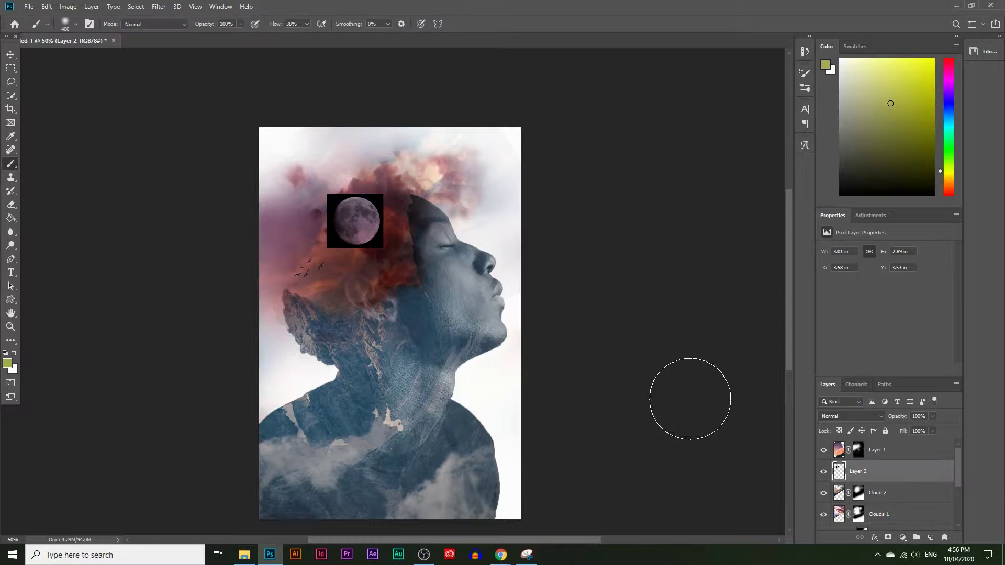
Step: Set the moon layer's blend mode to Lighter Color and place it behind the flock of birds at about 3.6 in wide
click(858, 417)
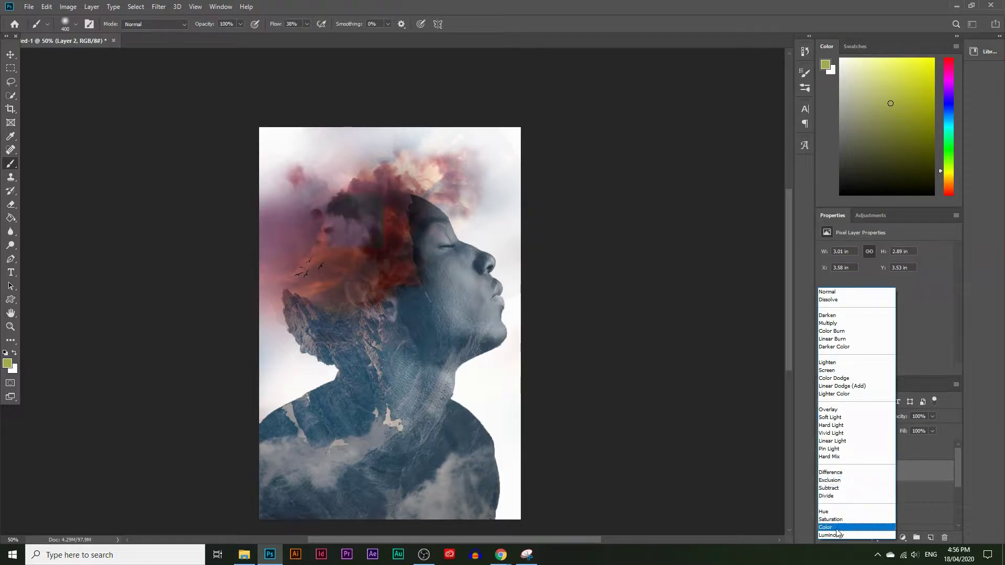
click(841, 394)
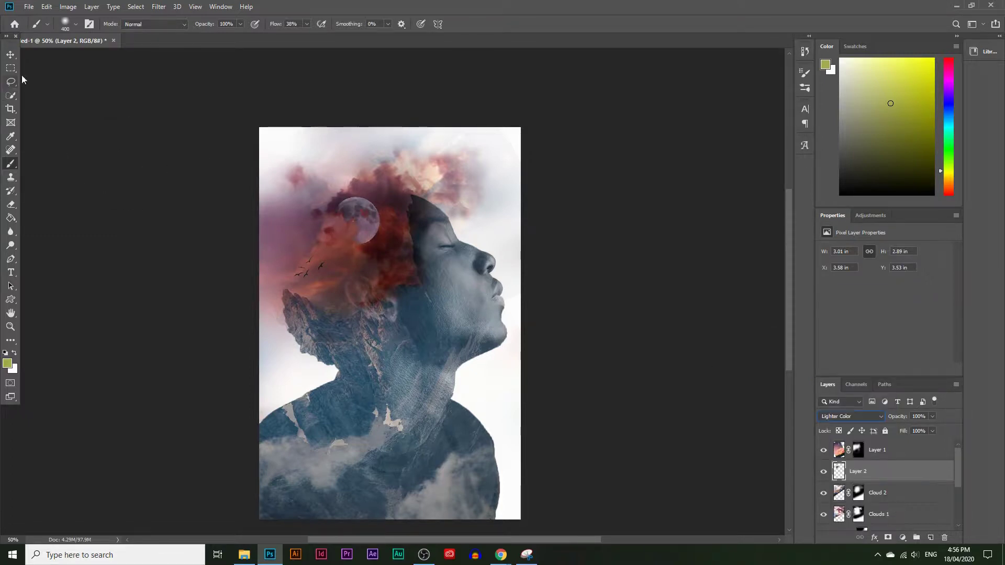
click(11, 54)
drag(356, 216, 325, 256)
key(ctrl)
key(ctrl+t)
key(Escape)
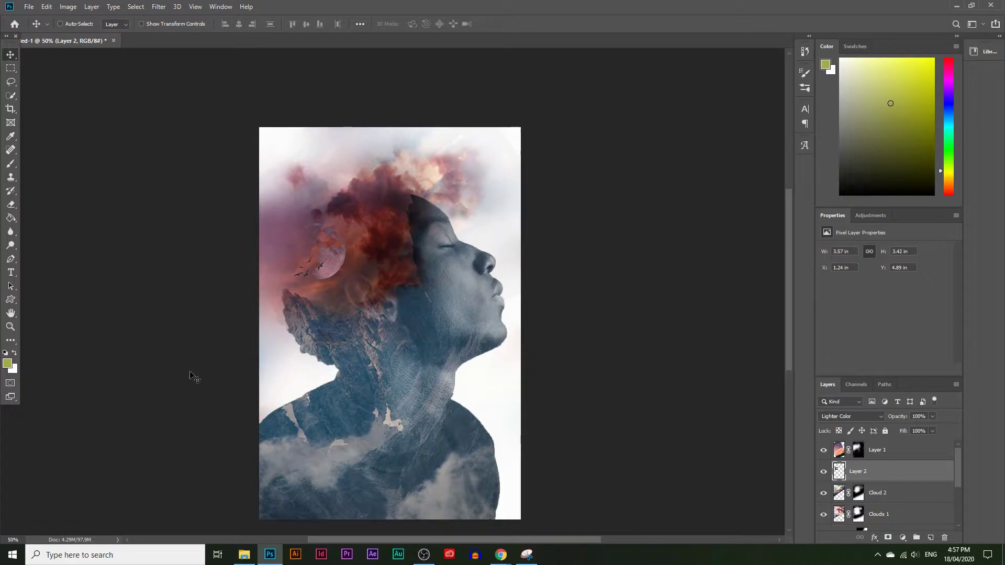
Step: Add a Selective Color adjustment layer above Layer 1 with Neutrals as the colour range
click(914, 457)
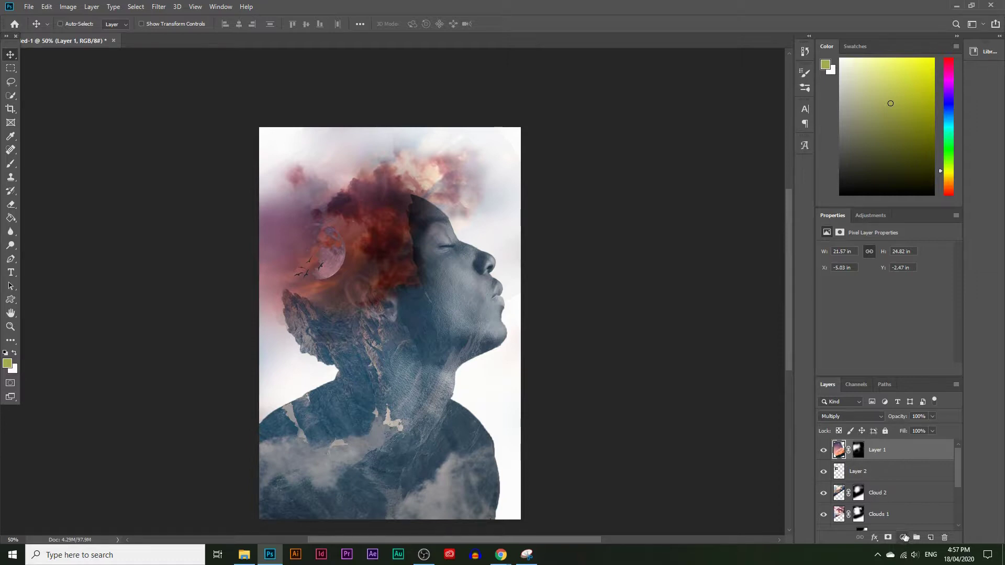
click(903, 538)
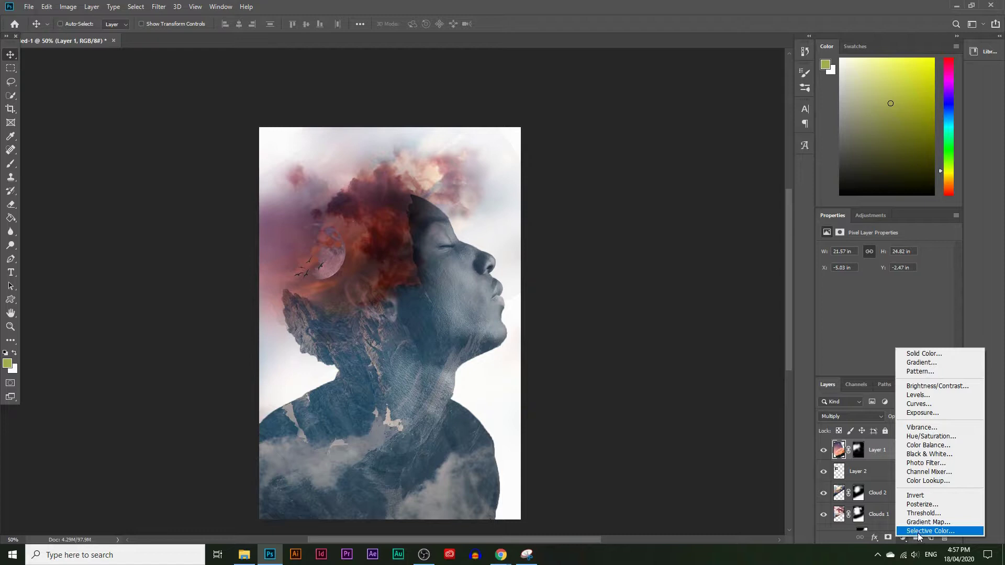
click(919, 531)
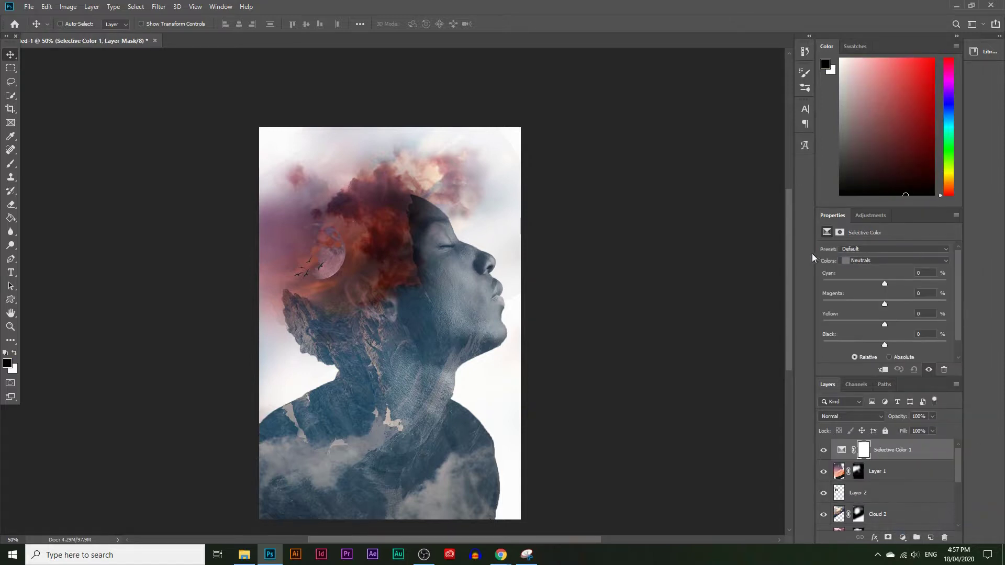
click(844, 261)
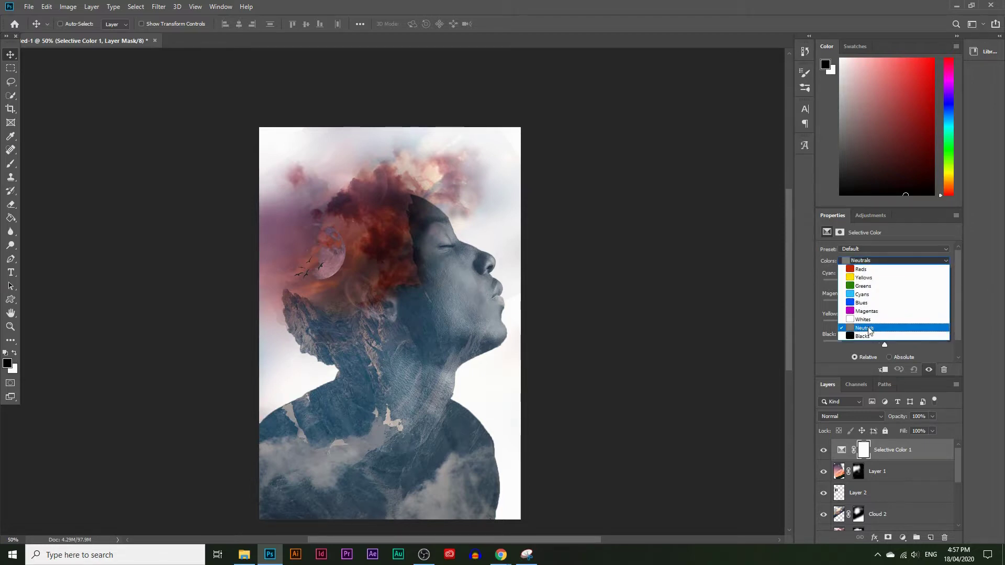
click(870, 329)
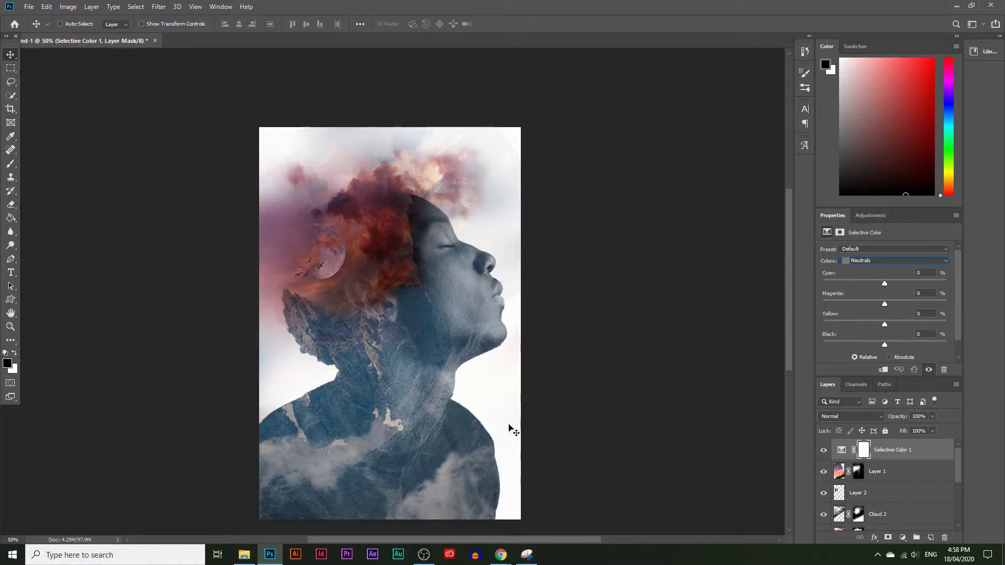
Step: Set the Selective Color Neutrals to Cyan -28, Magenta +4, Yellow +25 and Black +9 for a warm brown tone
drag(884, 284, 911, 287)
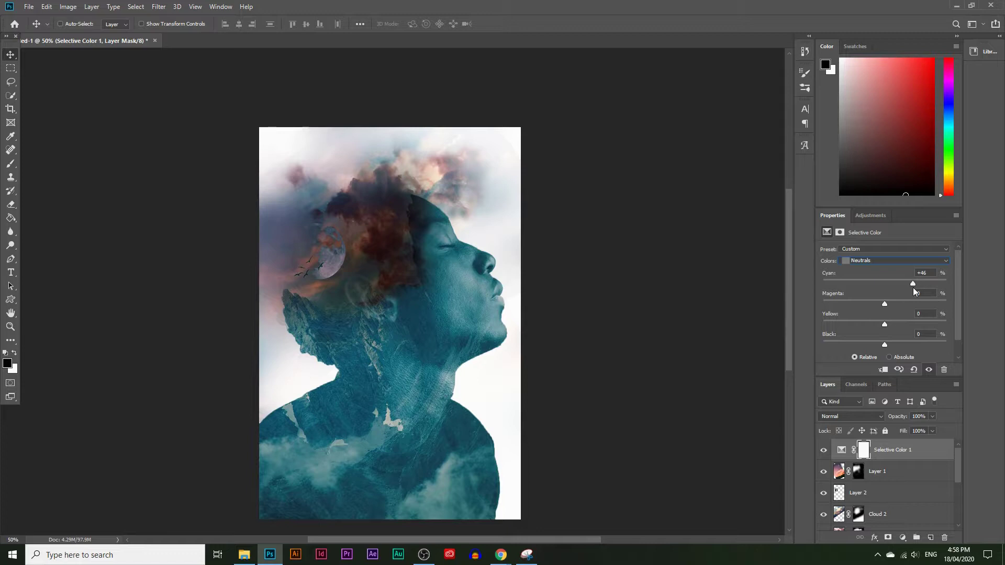
drag(888, 304, 870, 344)
drag(893, 283, 874, 305)
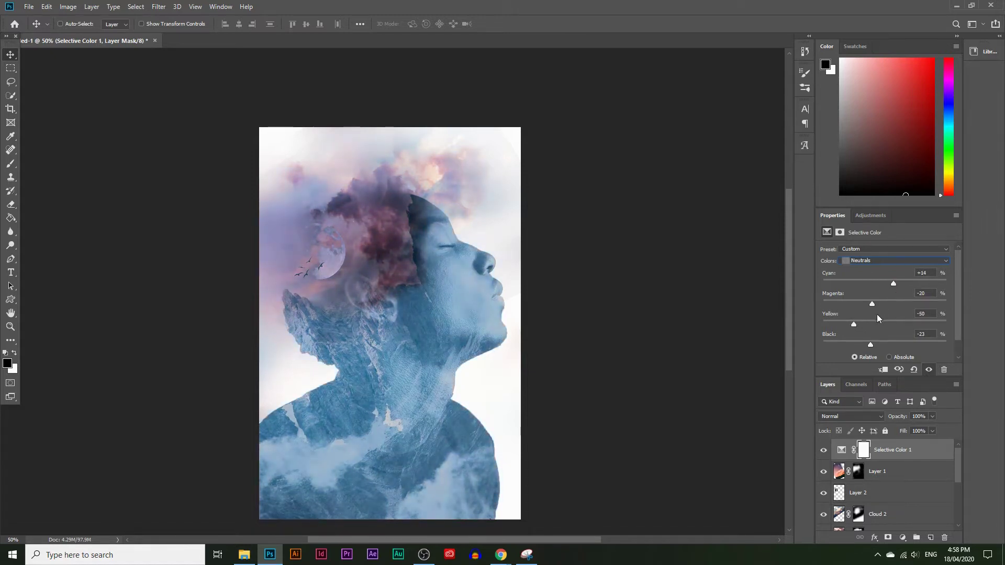
mouse_move(870, 325)
mouse_down()
mouse_move(886, 326)
mouse_move(869, 345)
mouse_up()
drag(886, 325, 884, 342)
drag(885, 284, 884, 306)
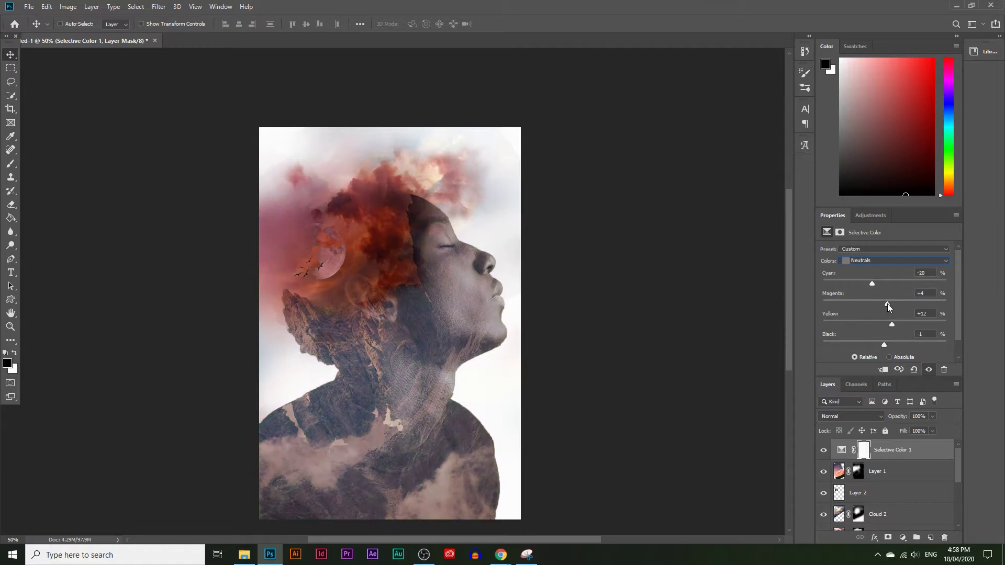
drag(889, 343, 892, 345)
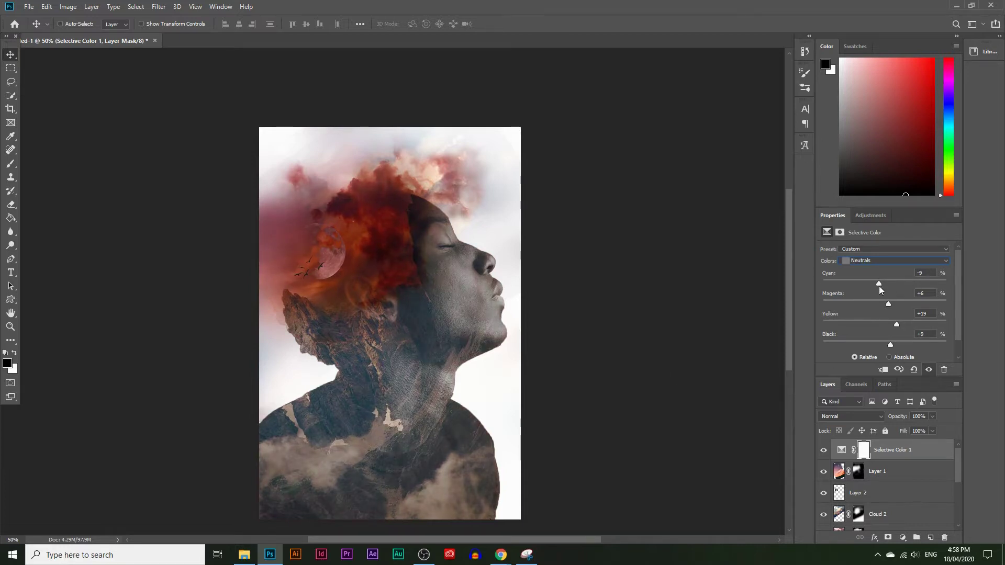
drag(871, 285, 868, 284)
drag(889, 304, 884, 303)
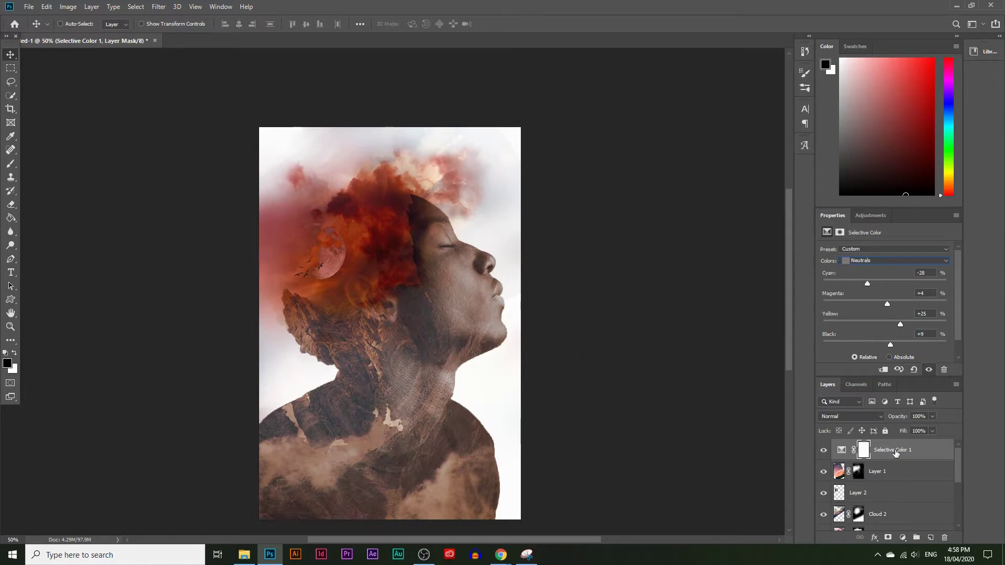
Step: Add a Brightness/Contrast adjustment layer on top with Brightness 8 and Contrast 38
click(903, 538)
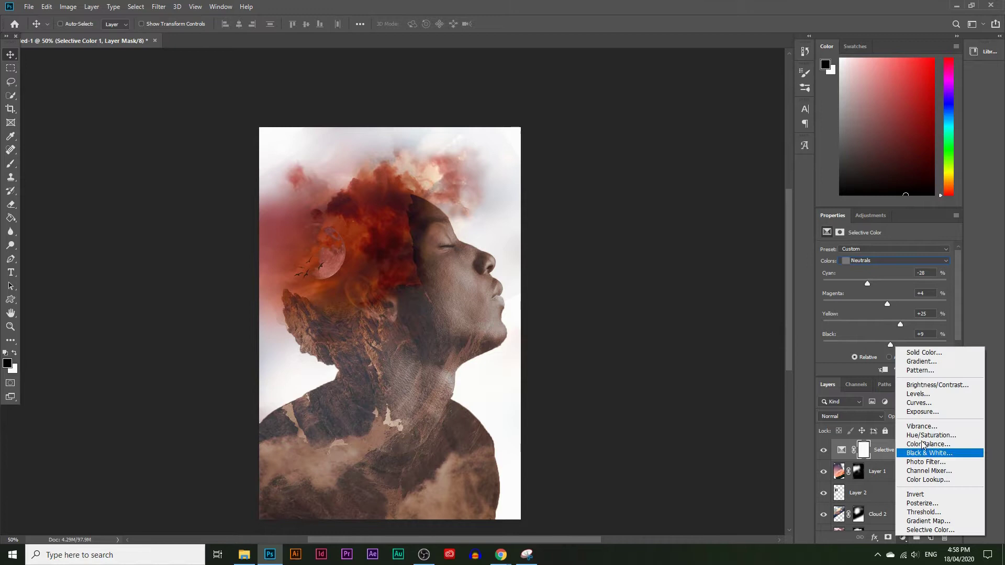
click(926, 387)
mouse_move(879, 278)
mouse_down()
mouse_move(853, 277)
mouse_move(894, 278)
mouse_move(886, 298)
mouse_move(920, 299)
mouse_move(897, 301)
mouse_move(908, 306)
mouse_move(888, 281)
mouse_up()
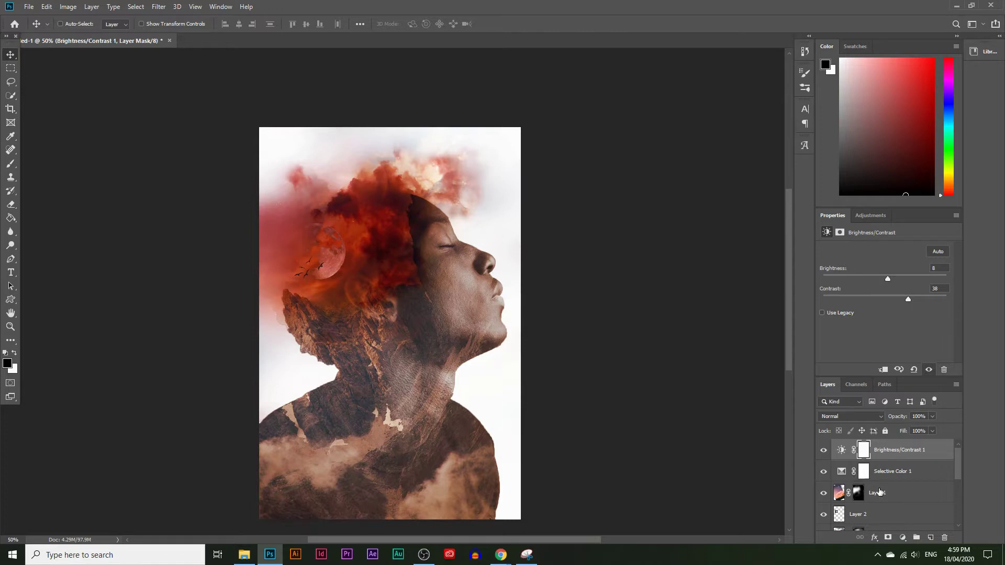
Step: Add a Hue/Saturation adjustment layer on top with Hue +6, Saturation +15 and Lightness +9
click(903, 538)
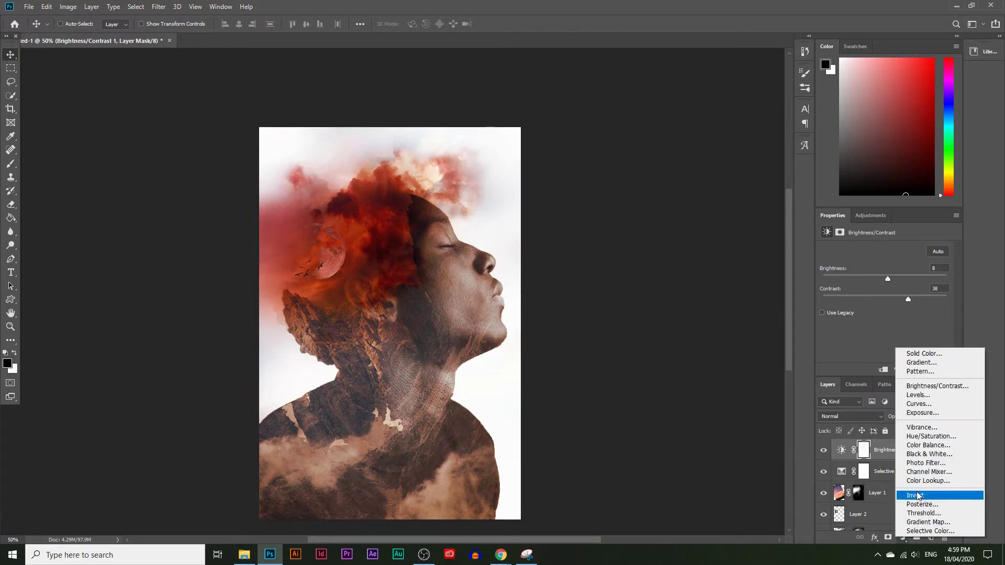
click(932, 437)
mouse_move(885, 288)
mouse_down()
mouse_move(869, 292)
mouse_move(878, 312)
mouse_move(899, 315)
mouse_move(880, 292)
mouse_move(895, 291)
mouse_up()
mouse_move(884, 331)
mouse_down()
mouse_move(895, 330)
mouse_move(884, 331)
mouse_move(888, 294)
mouse_move(891, 330)
mouse_up()
click(893, 291)
drag(889, 292, 886, 293)
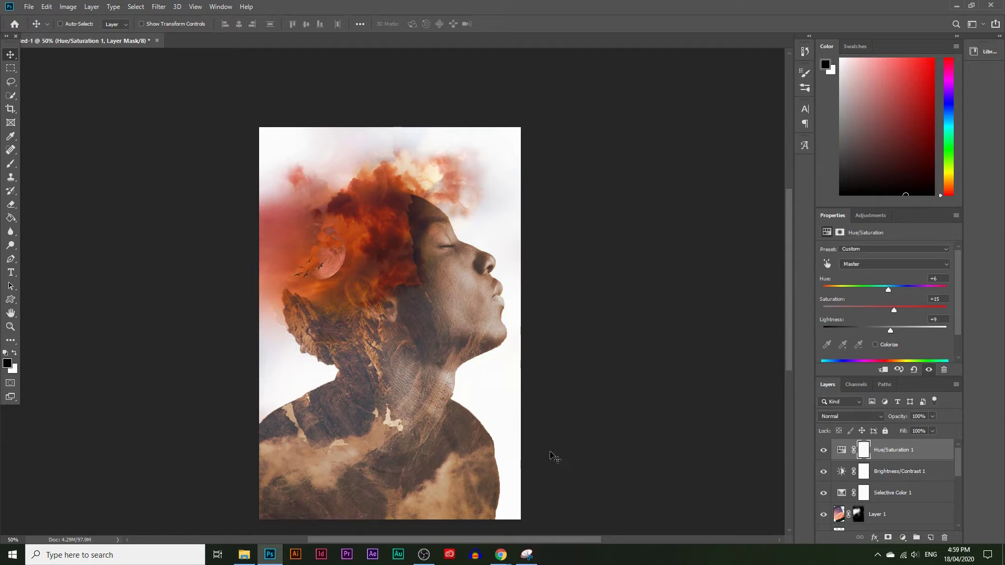
Step: Create a new layer above the adjustments and fill it with olive colour b6b957 using the Paint Bucket
click(930, 538)
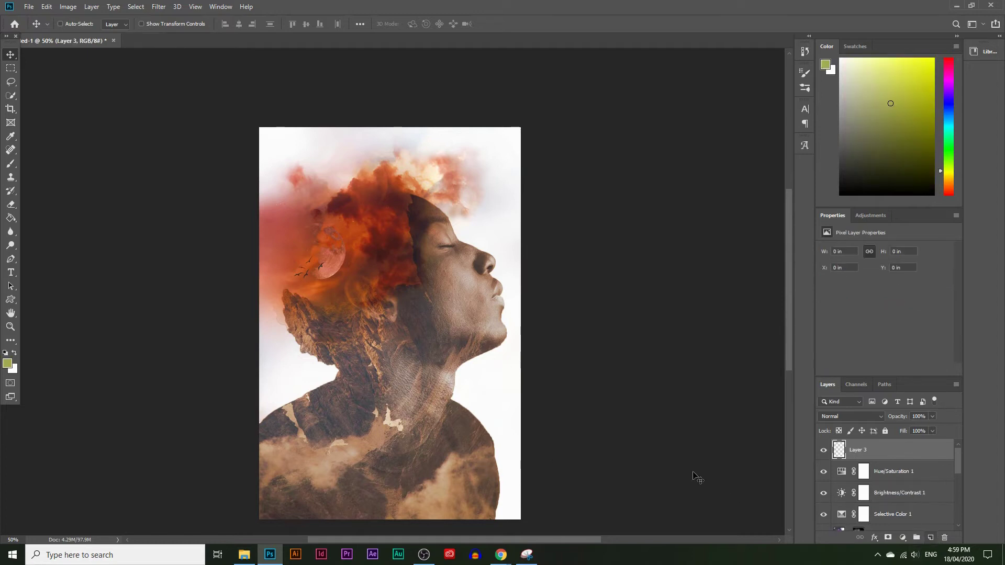
click(11, 218)
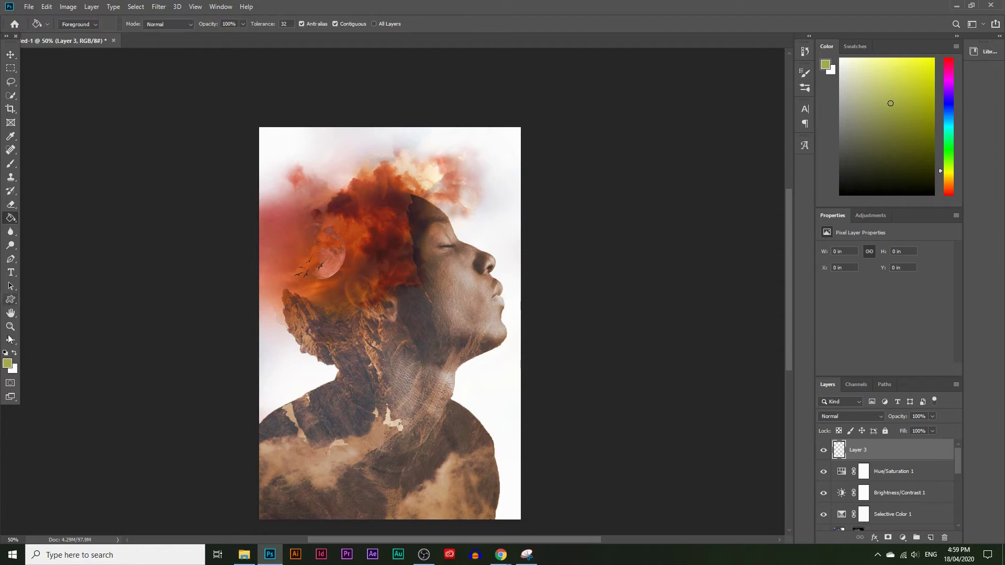
click(8, 363)
drag(403, 425, 391, 399)
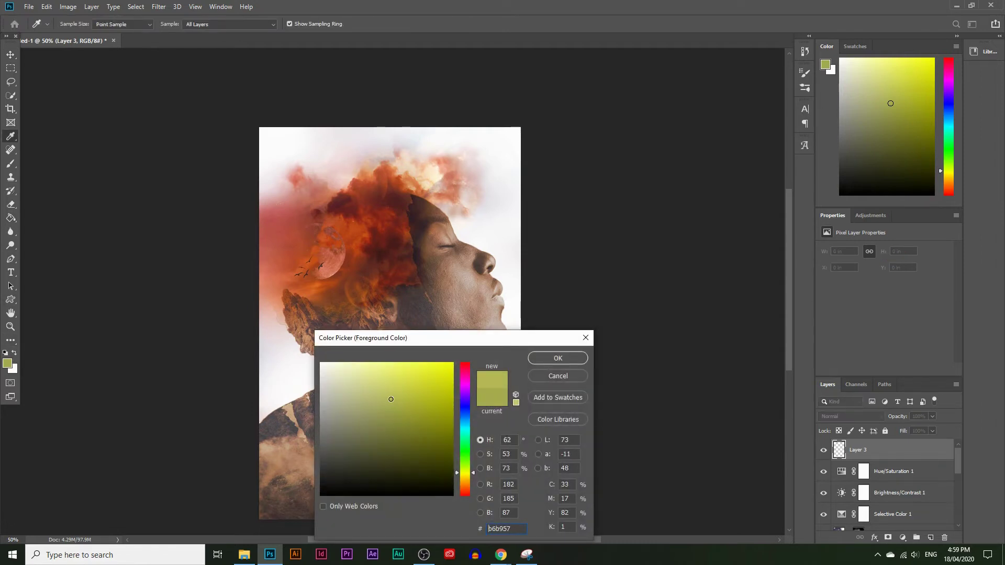
click(549, 359)
click(520, 298)
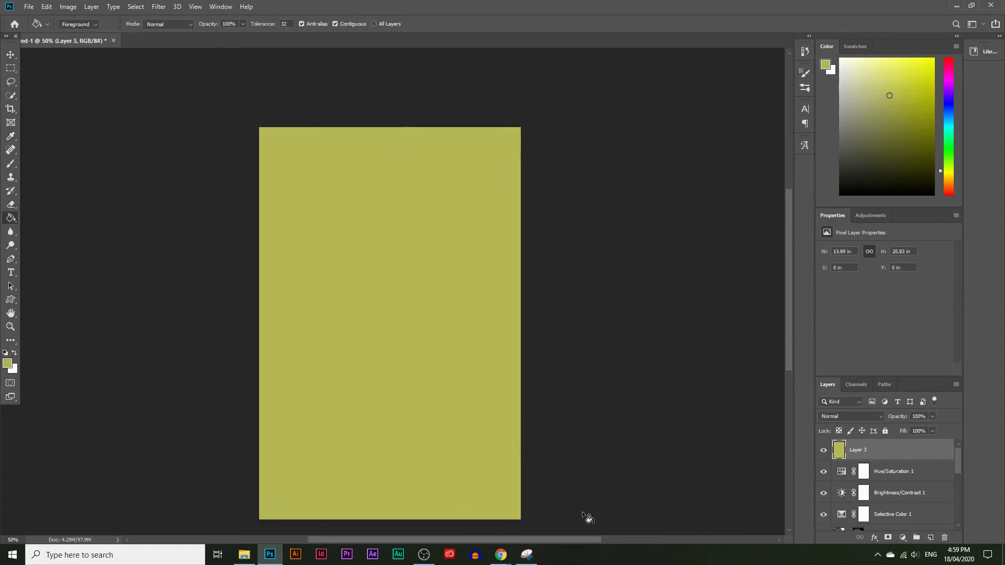
Step: Compare blend modes on the olive fill layer and set it to Color
click(880, 416)
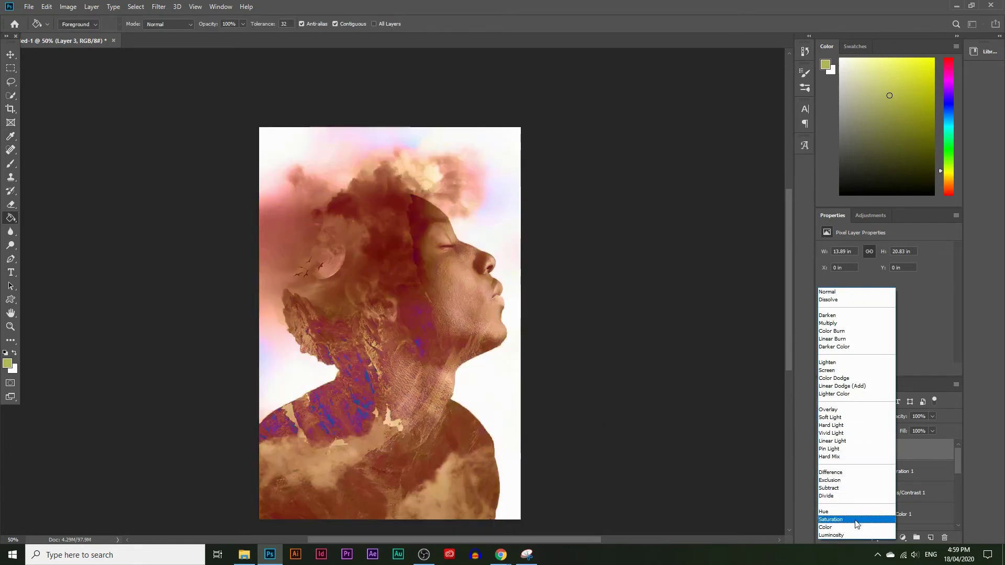
click(852, 529)
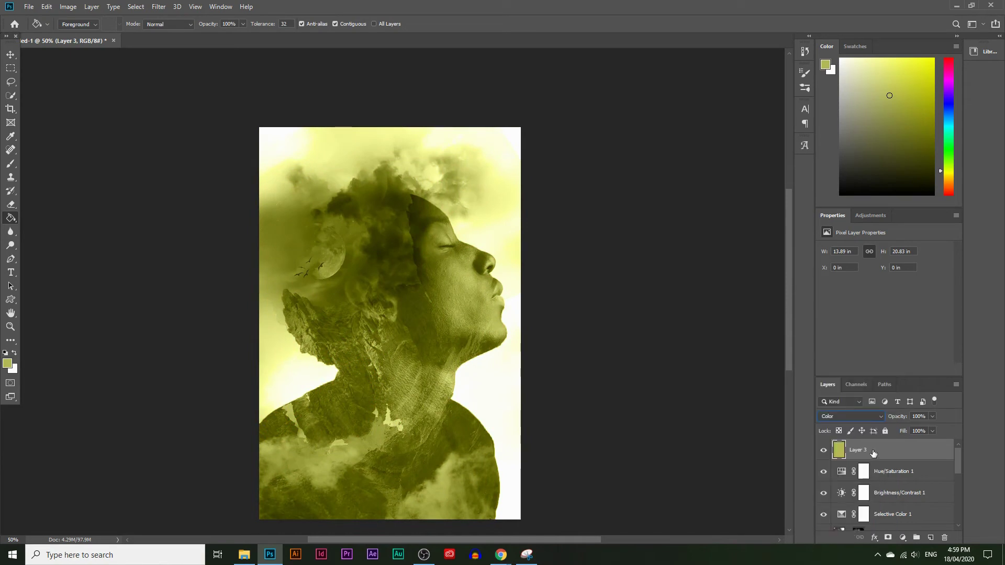
click(862, 415)
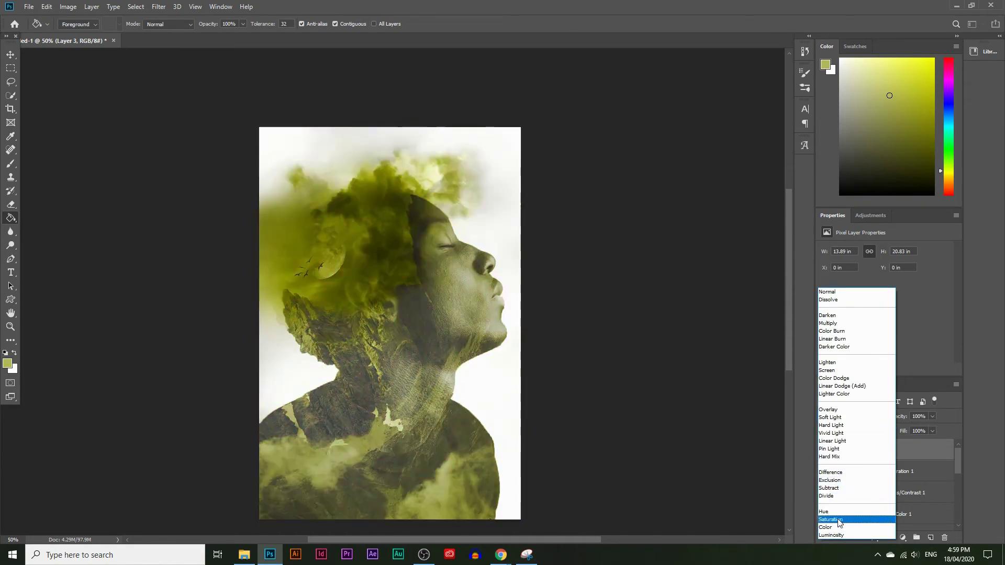
click(851, 527)
Step: Try different opacities, including 50%, on the olive Layer 3, and hide the layer
click(932, 417)
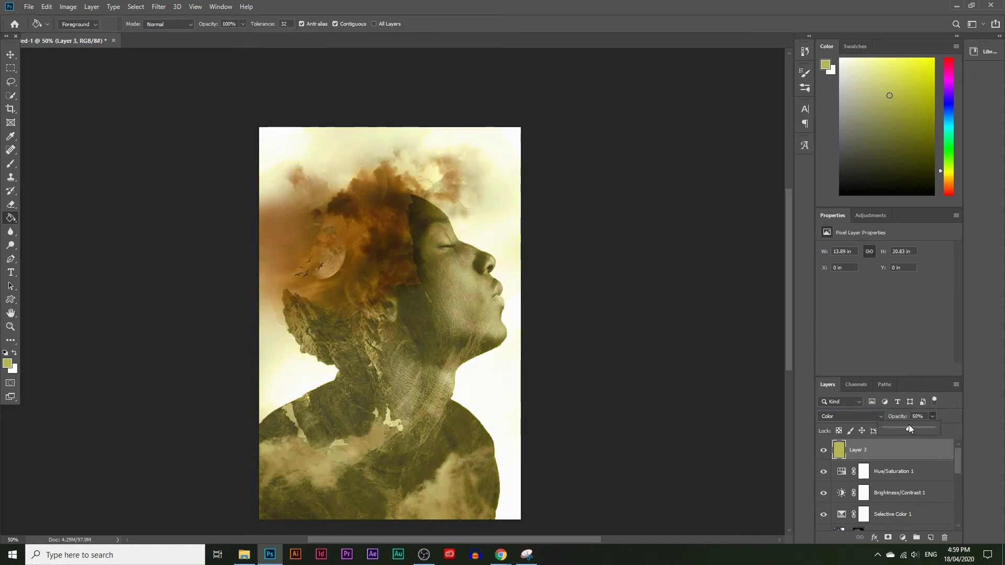
drag(909, 425, 947, 432)
click(949, 436)
click(824, 450)
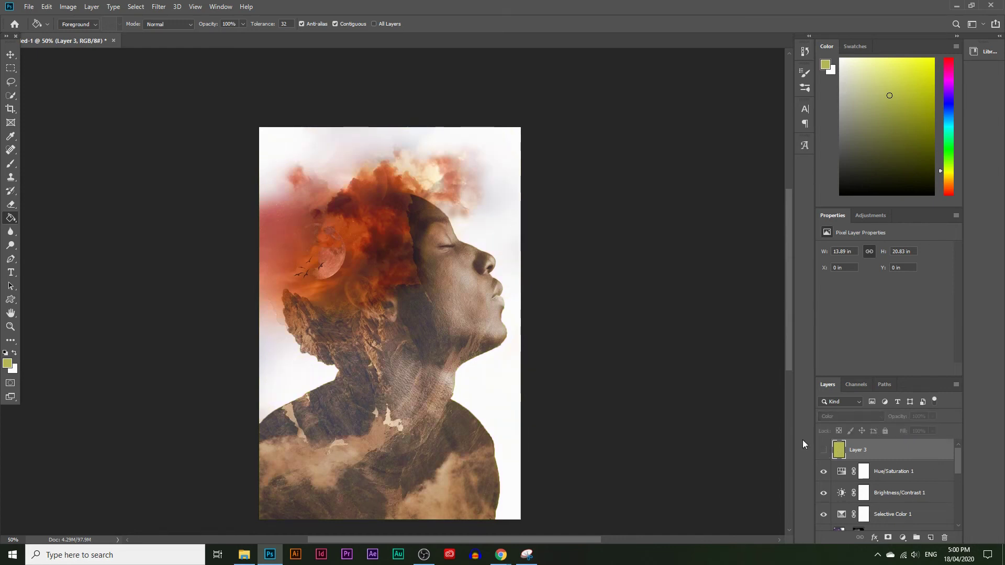